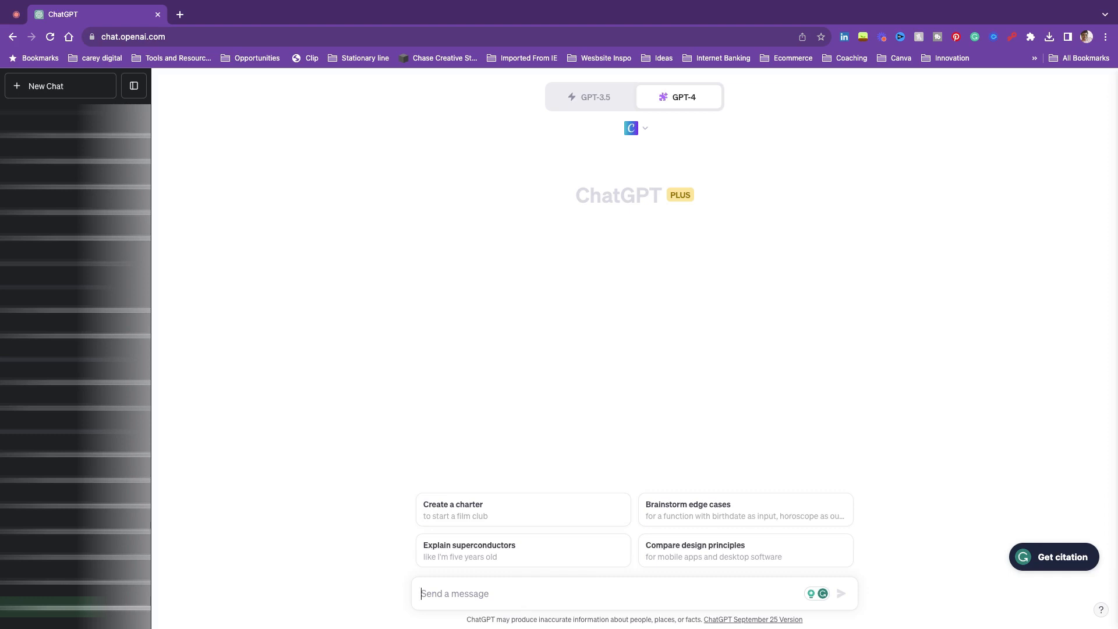
- Ask ChatGPT for 10 tips about Canva for entrepreneurs, with one column for the tips and a second for the social media handle careydigital.co
text(give)
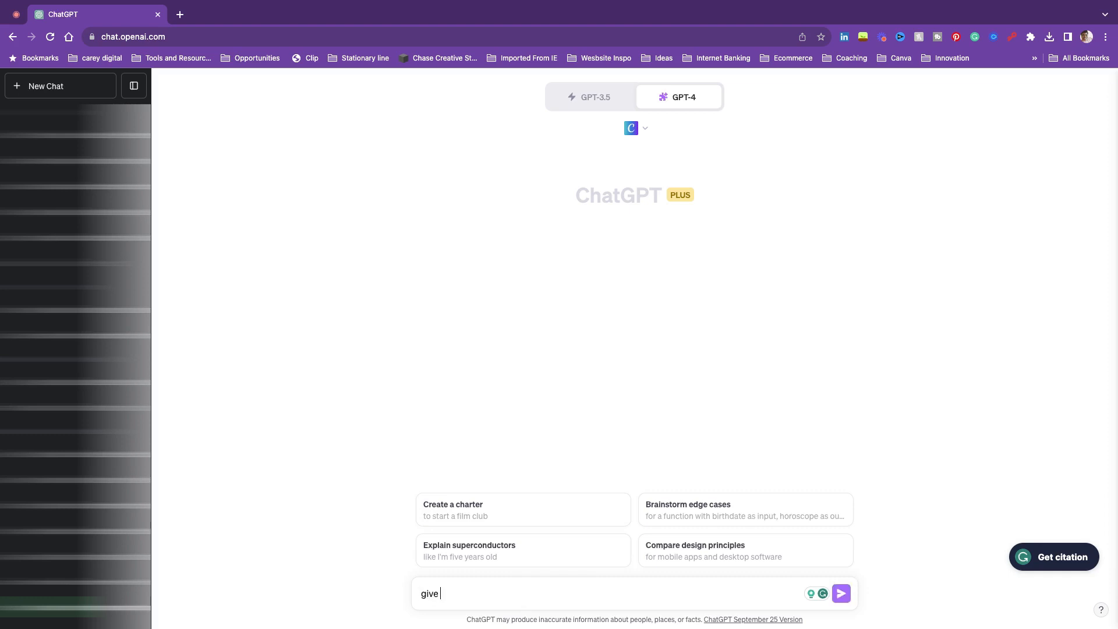
text( me )
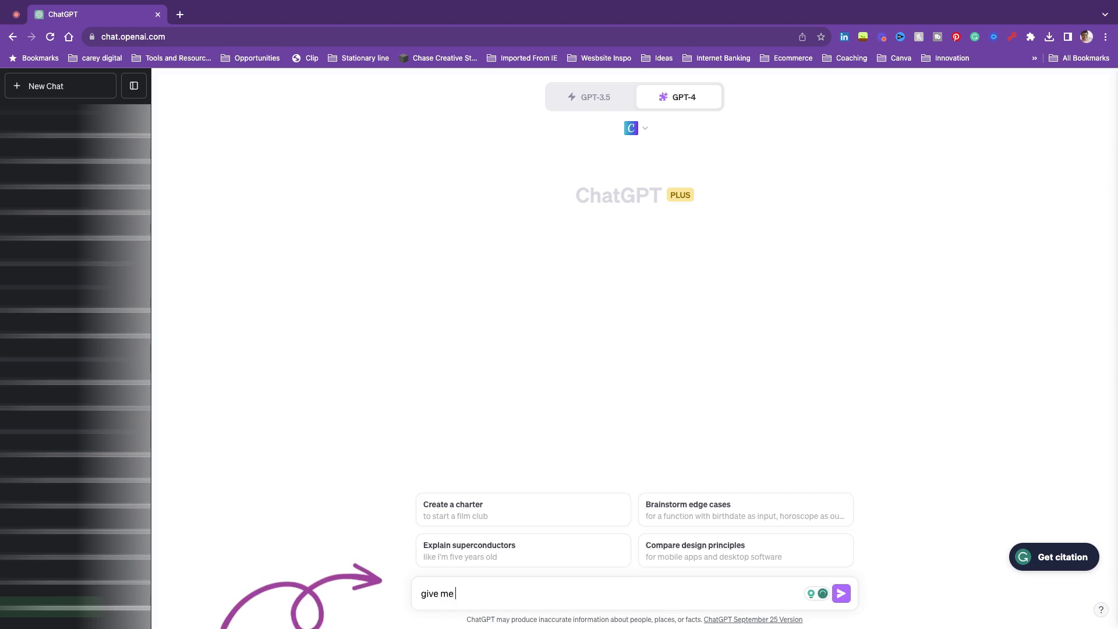
text(10 tips about canva for entrepreneurs.)
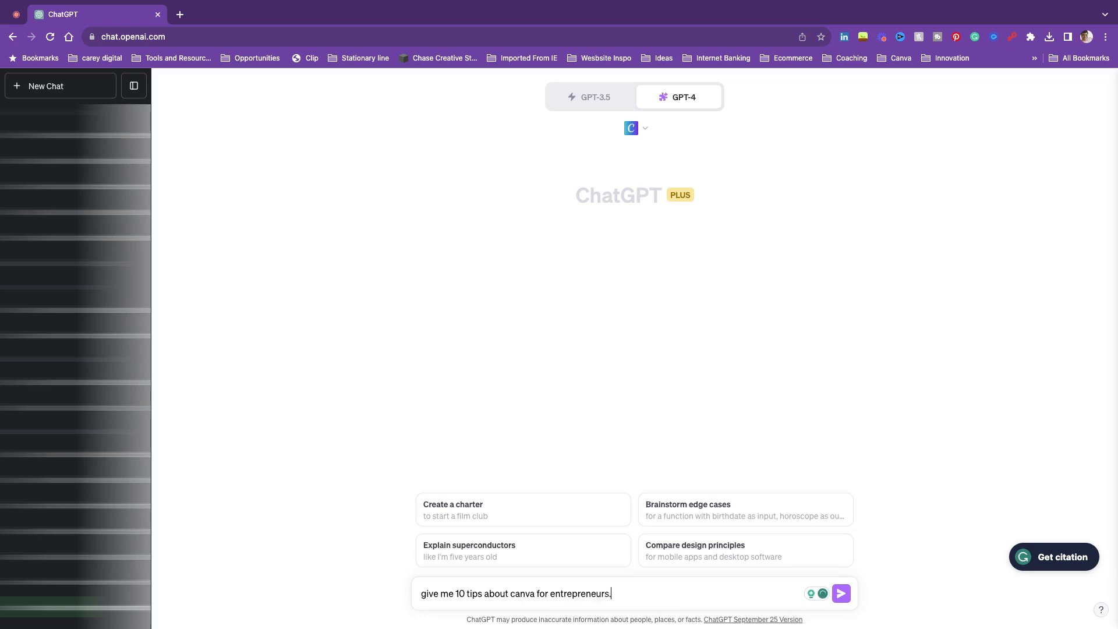
text( one column should have)
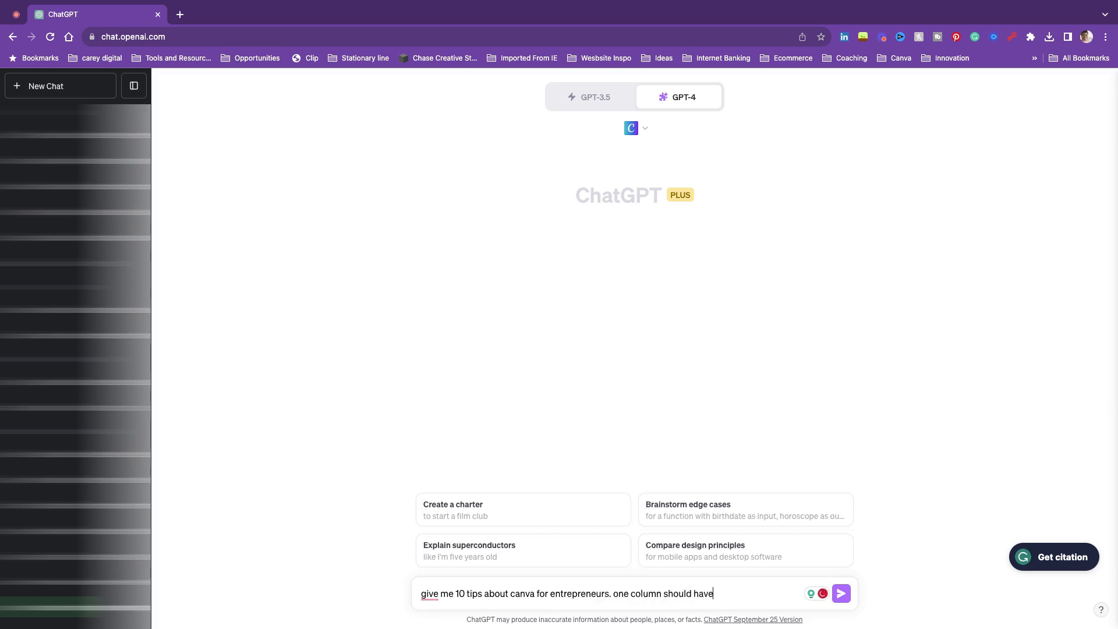
text( the tips and the second col)
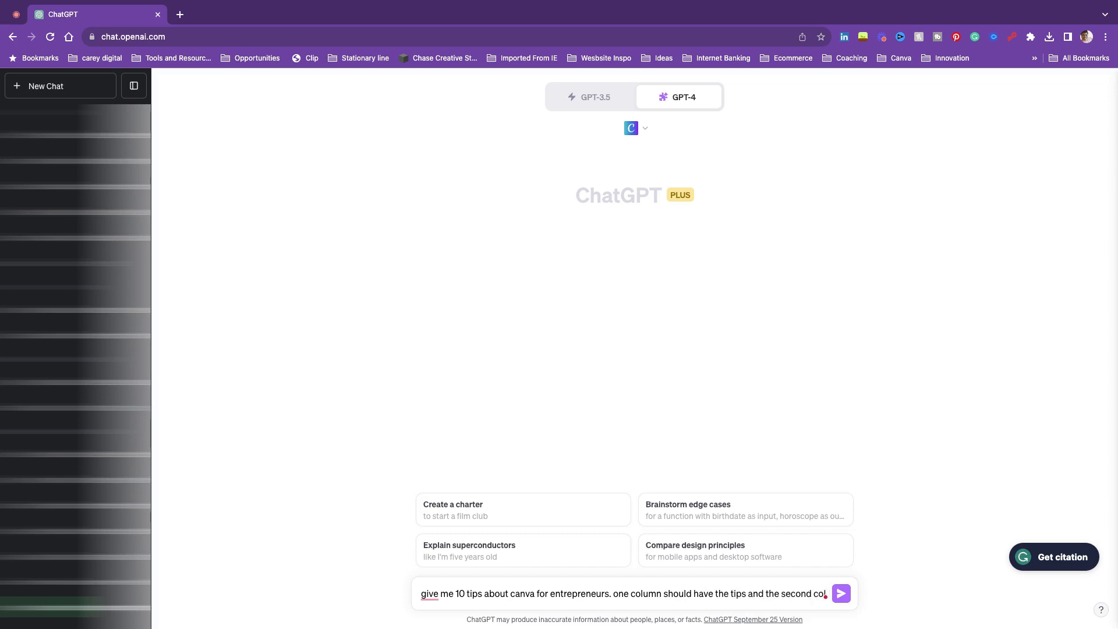
text(umn)
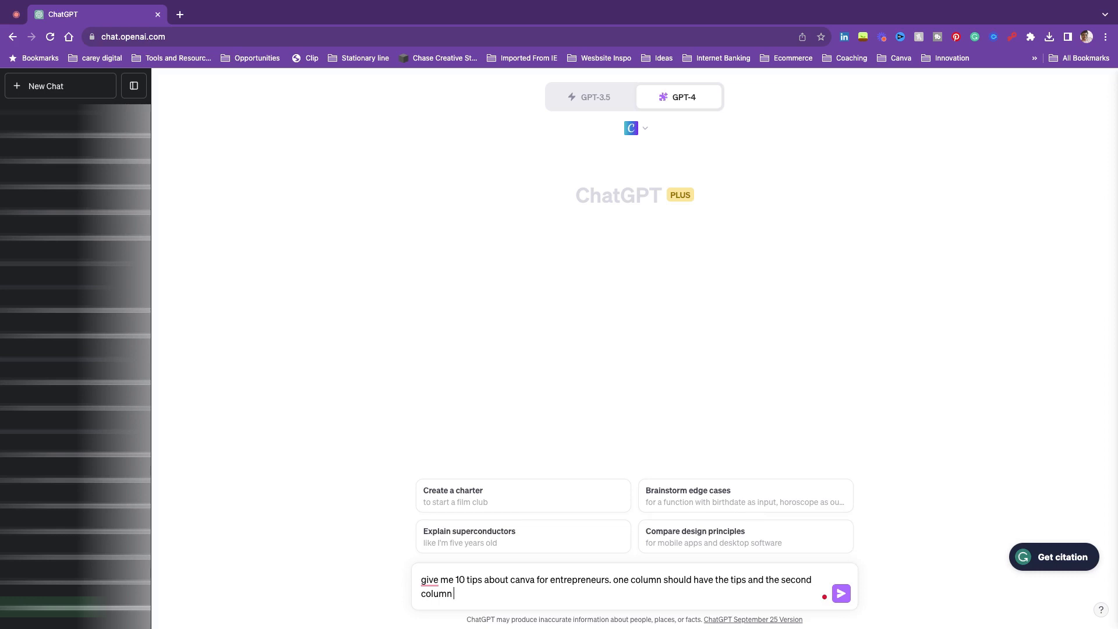
text( should have my social media)
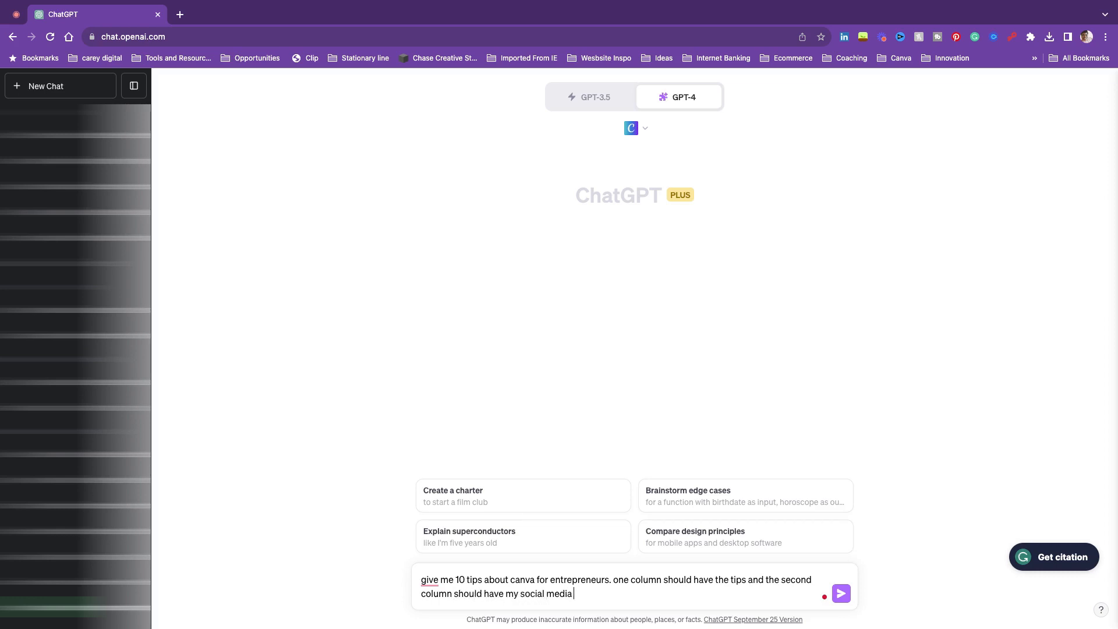
text( handle careydigital.co)
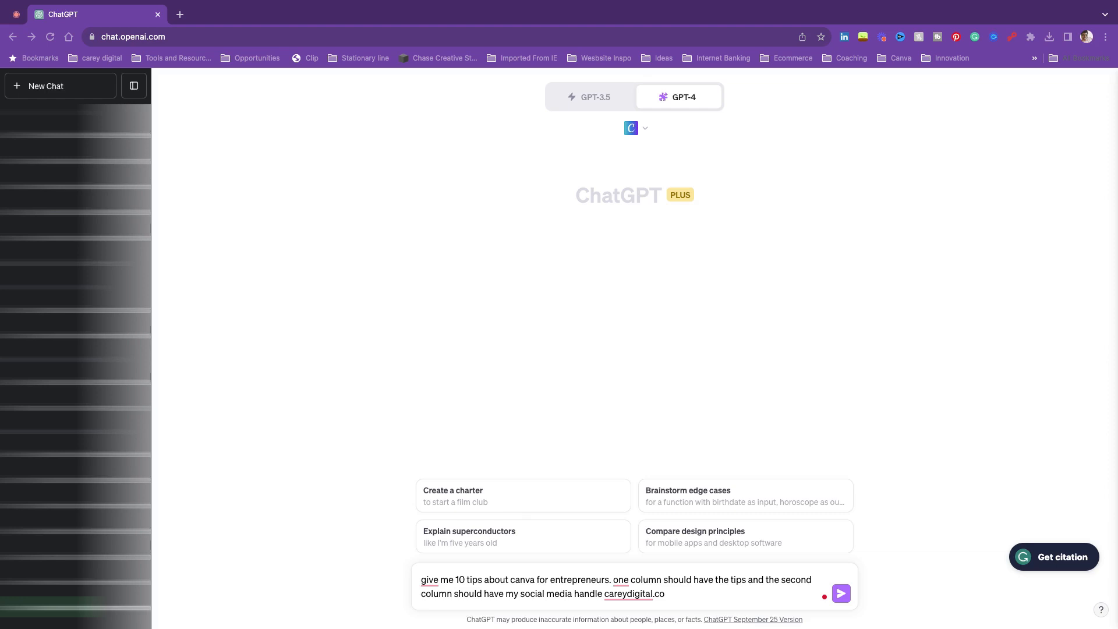
click(841, 595)
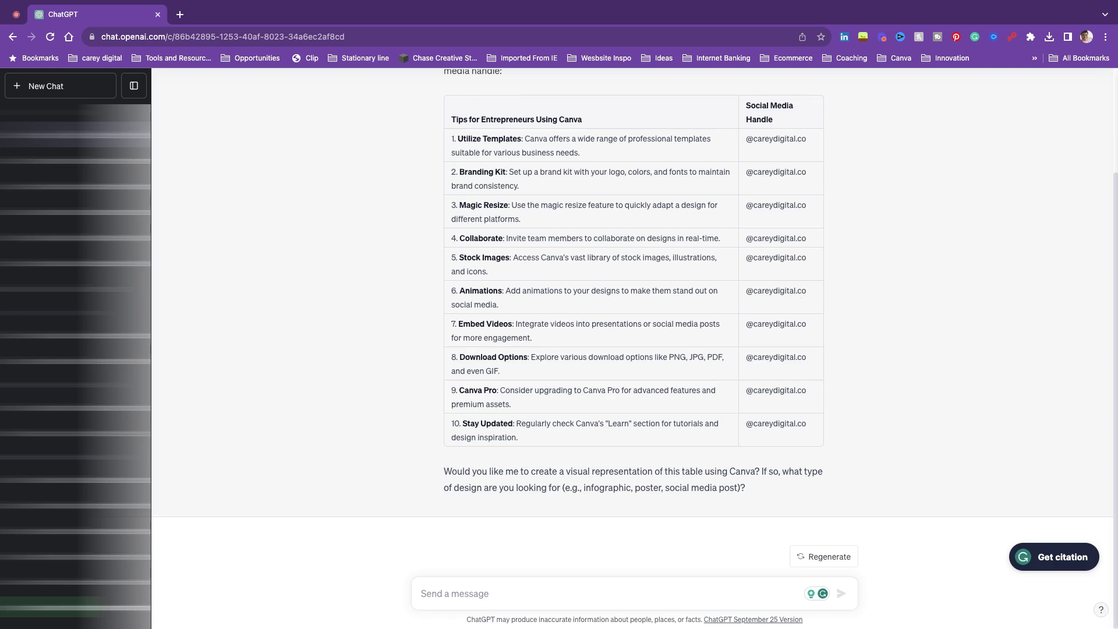
- Copy the whole tips table from the response and paste it at cell A1 of a new blank Google Sheets spreadsheet
scroll(757, 350, up, 1)
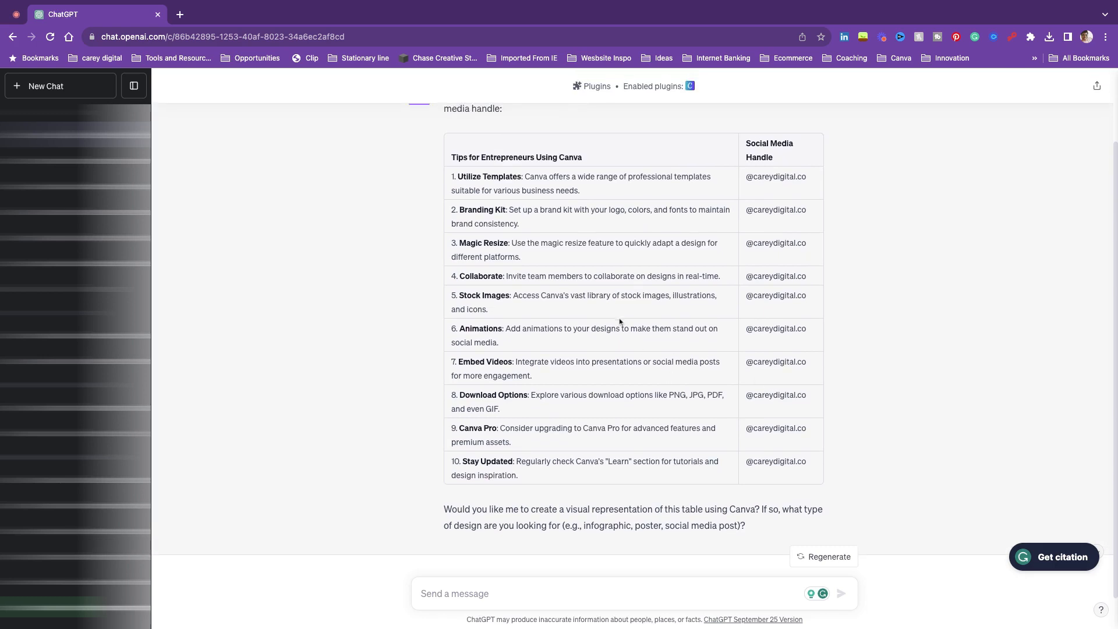
scroll(621, 322, up, 1)
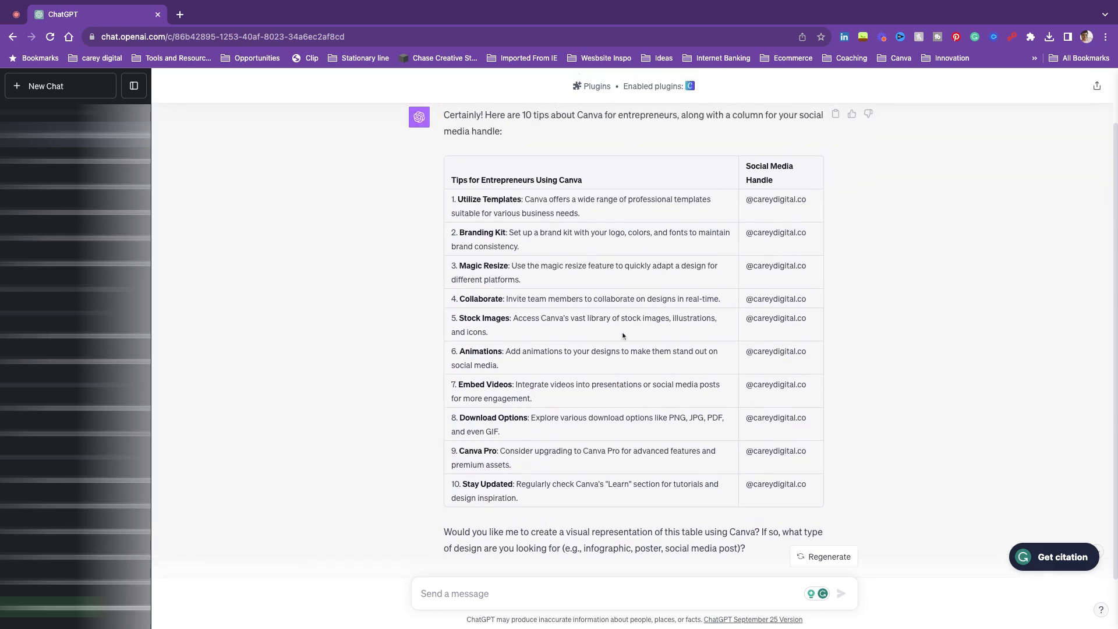
mouse_move(812, 490)
mouse_down()
mouse_move(453, 482)
mouse_move(452, 264)
mouse_move(469, 180)
mouse_move(452, 181)
mouse_up()
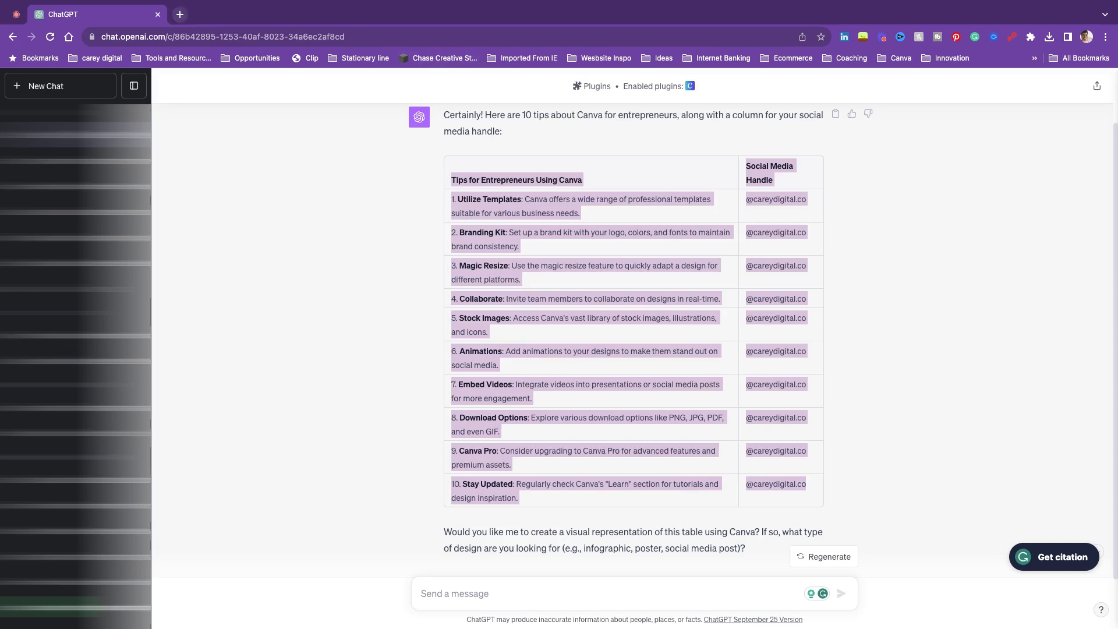
key(super+Tab)
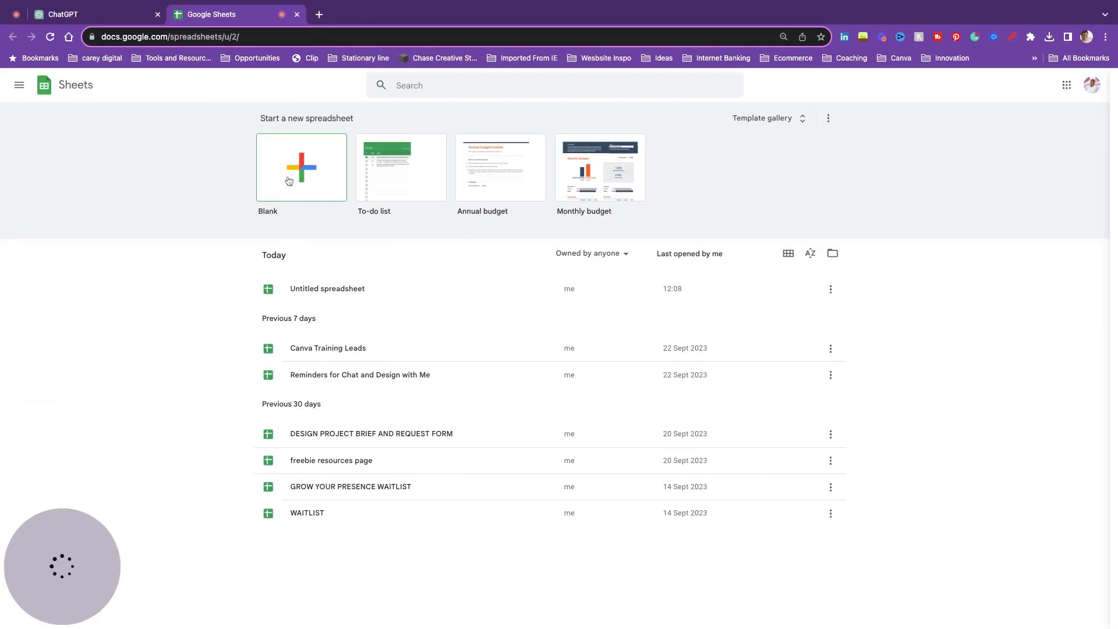
click(281, 285)
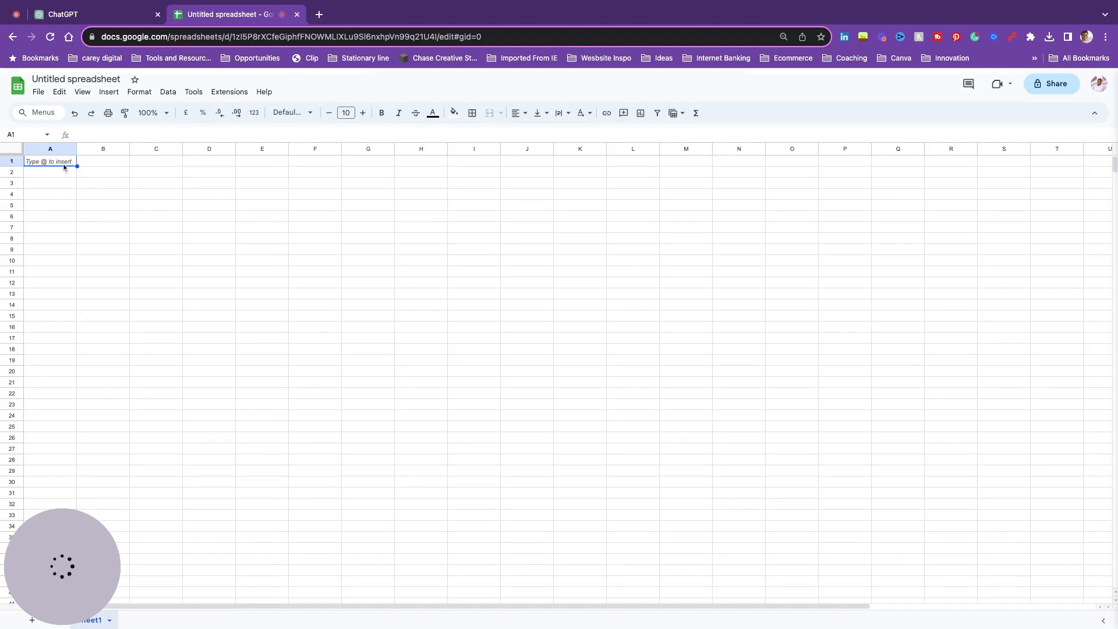
key(super+v)
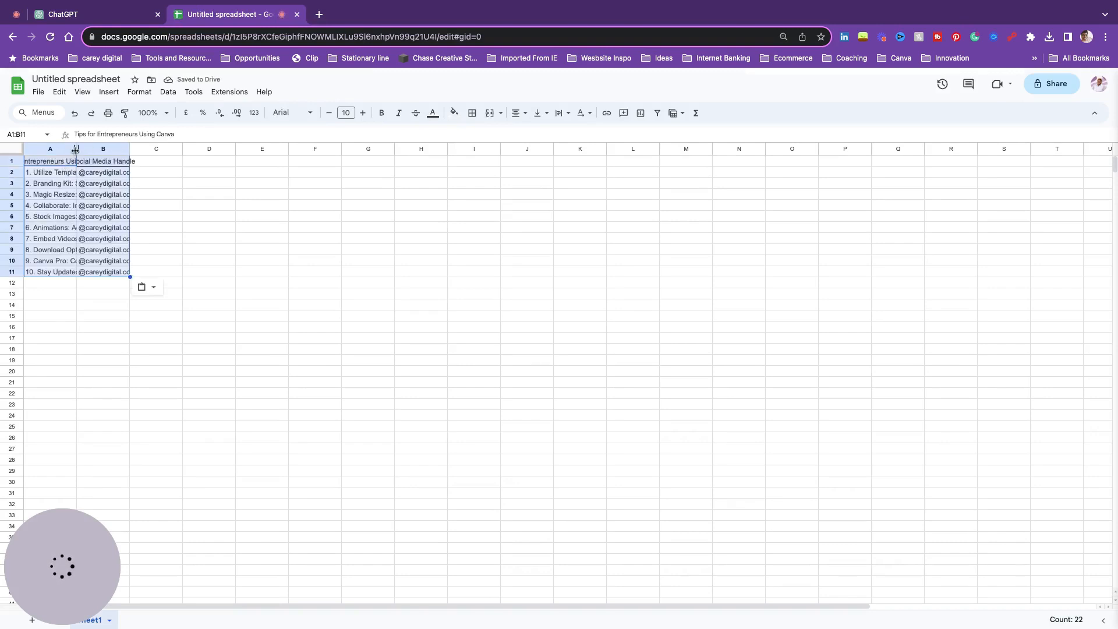
- Widen columns A and B of the pasted table so both headers fit
drag(76, 150, 244, 149)
drag(117, 149, 163, 280)
click(178, 319)
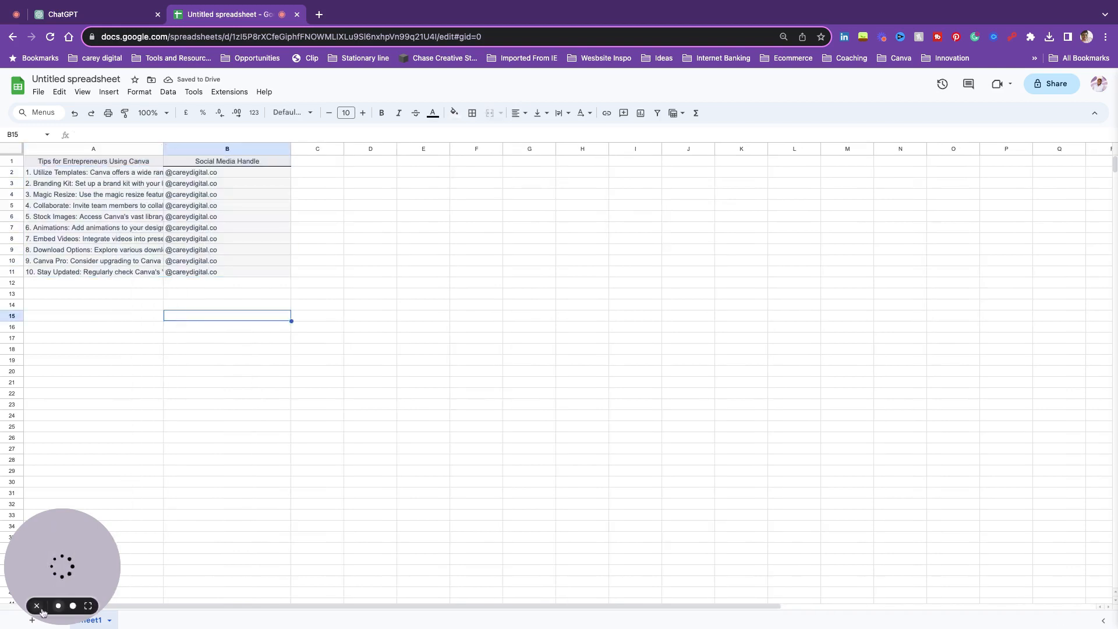
click(37, 606)
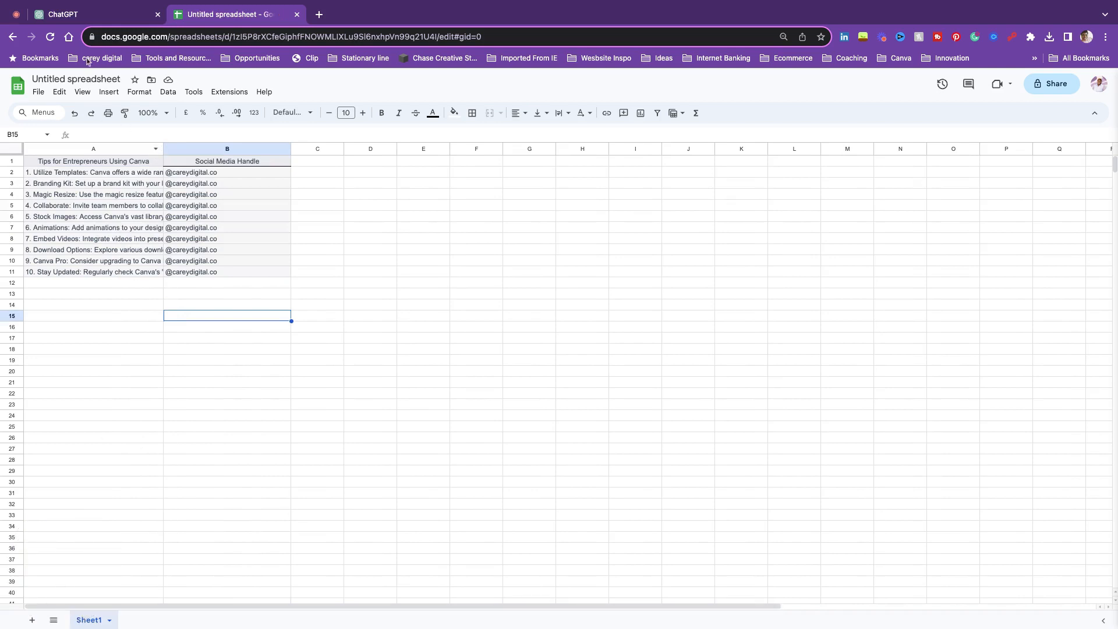
- Rename the spreadsheet as Canva Tip
click(46, 78)
key(BackSpace)
text(eur)
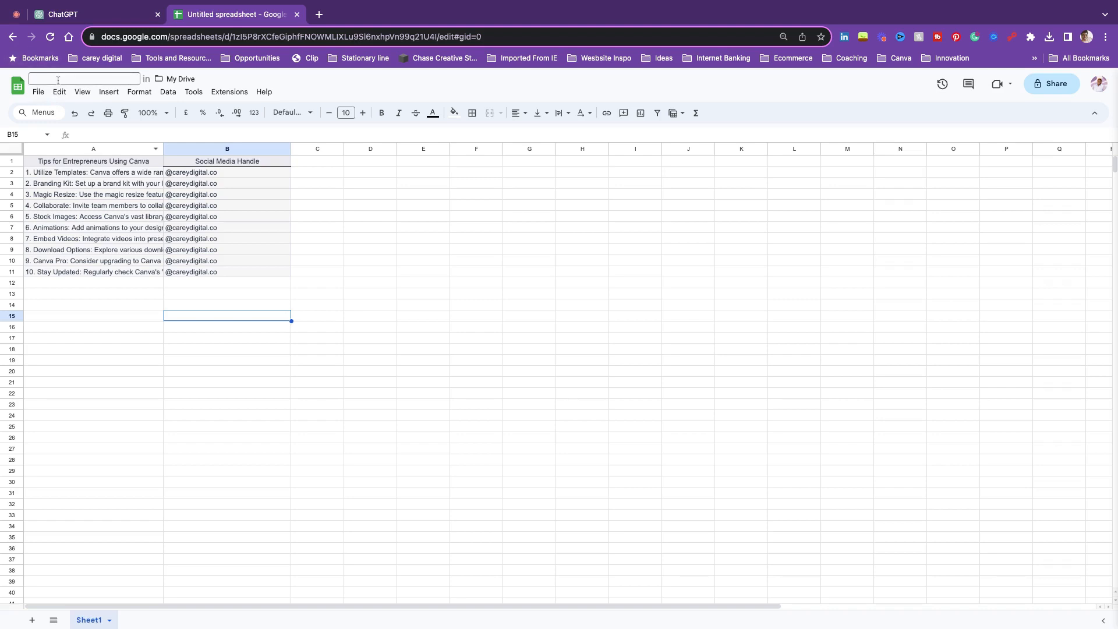
text(s Using Ca)
triple_click(57, 81)
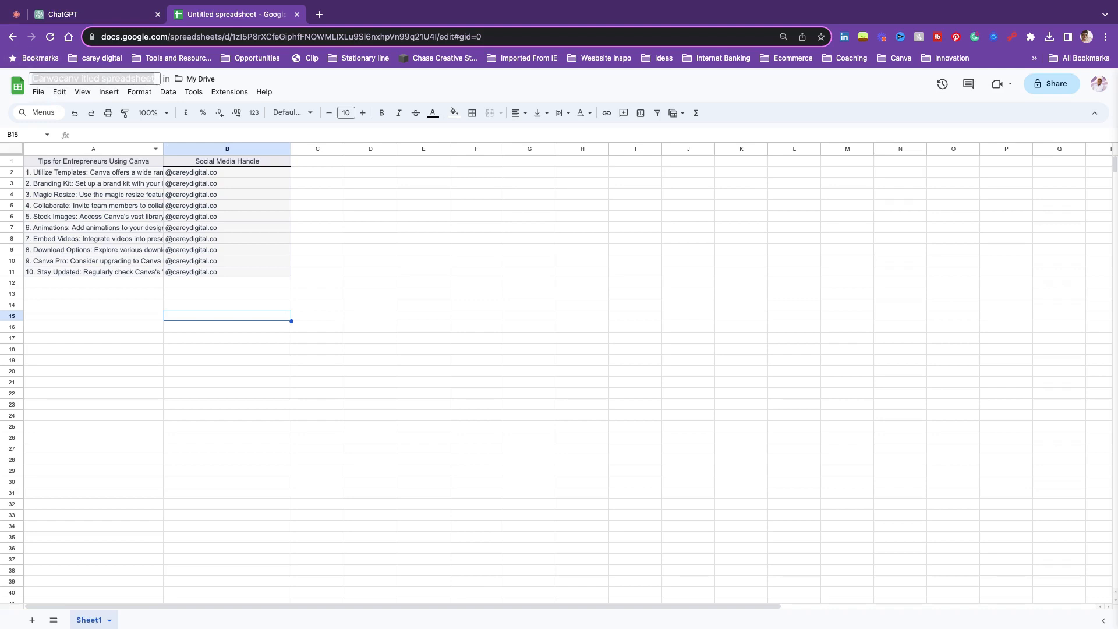
key(BackSpace)
text(Canva tip)
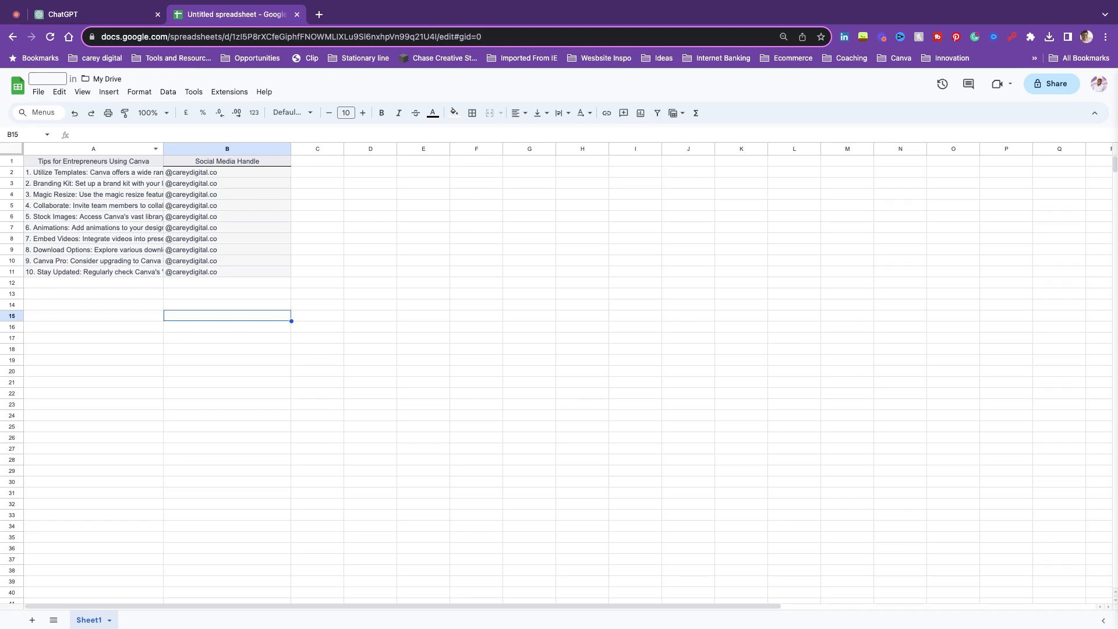
key(Return)
click(370, 229)
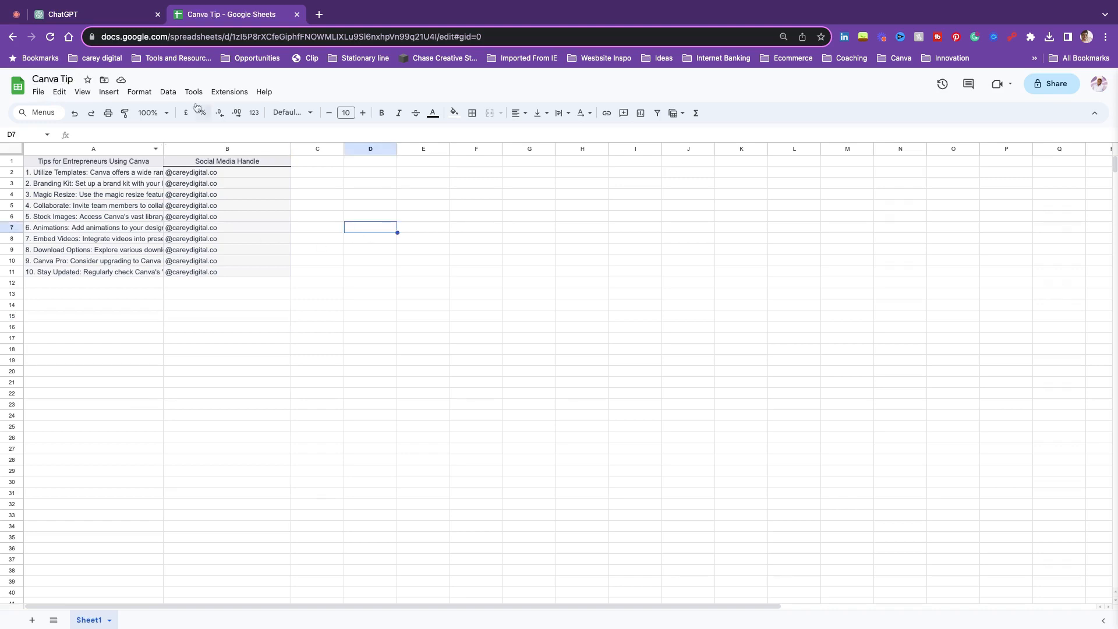
- Download the spreadsheet as a comma-separated values (.csv) file
click(39, 92)
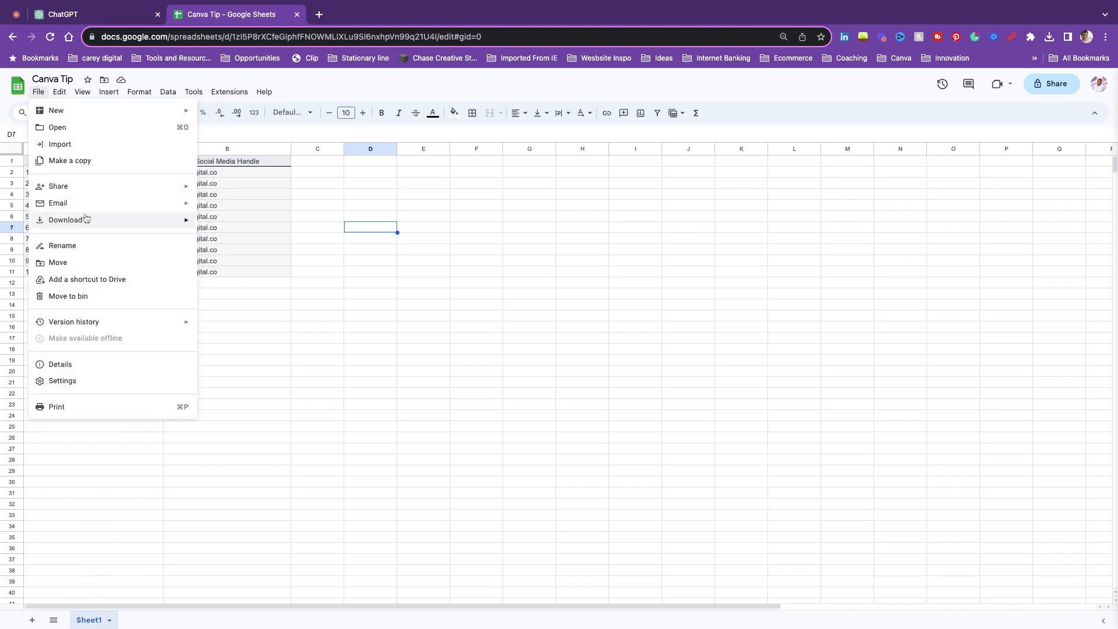
mouse_move(144, 222)
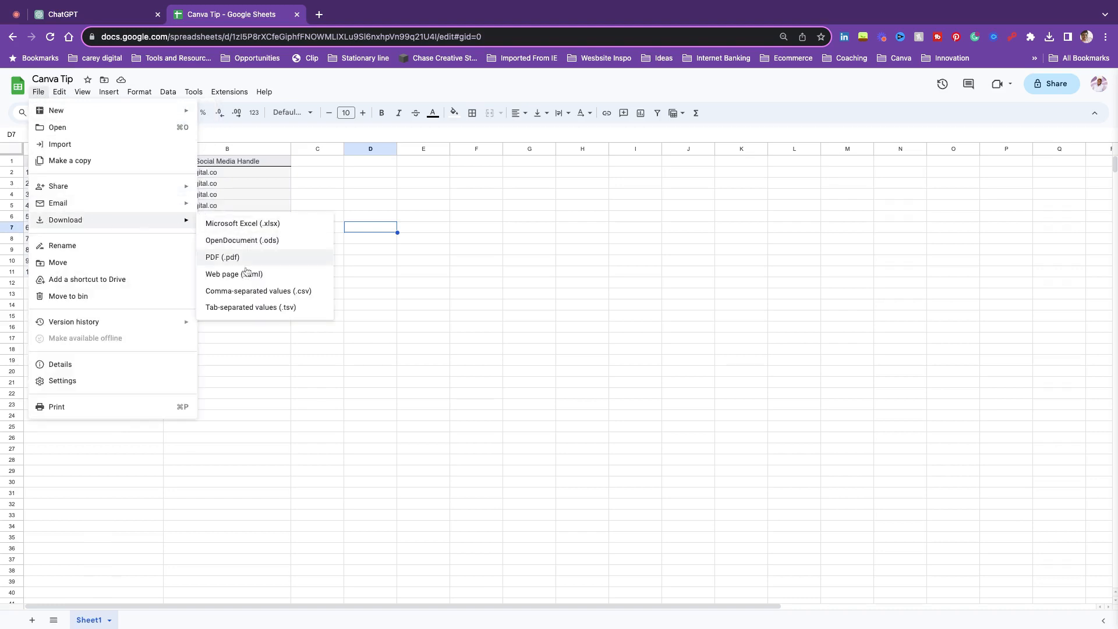
click(294, 292)
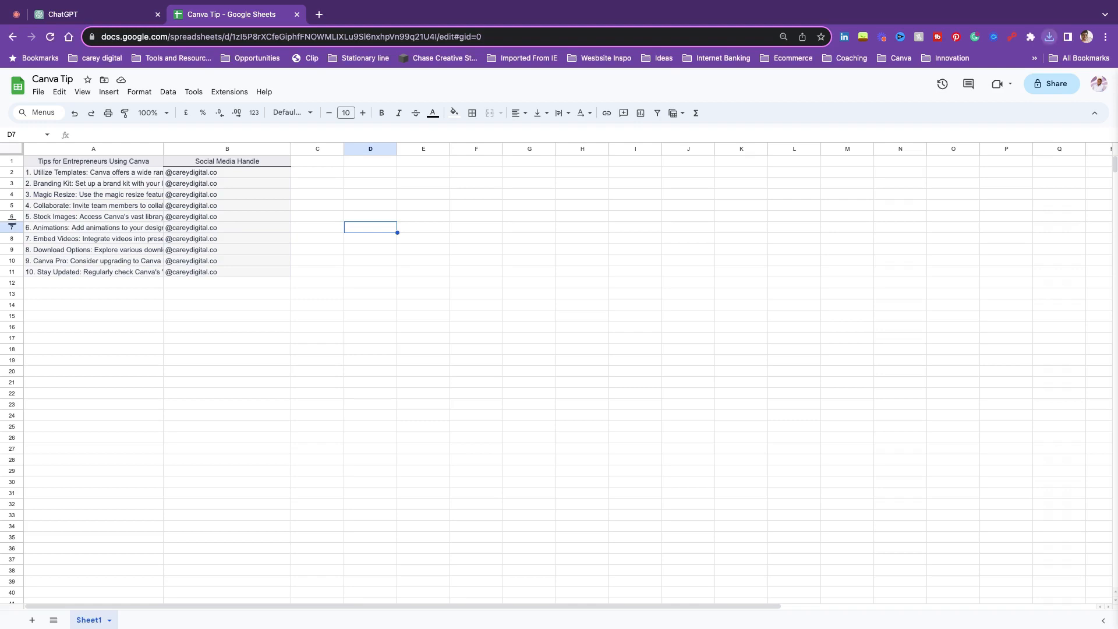
- Open the Canva home page in a new browser tab
click(320, 16)
text(canva)
key(Return)
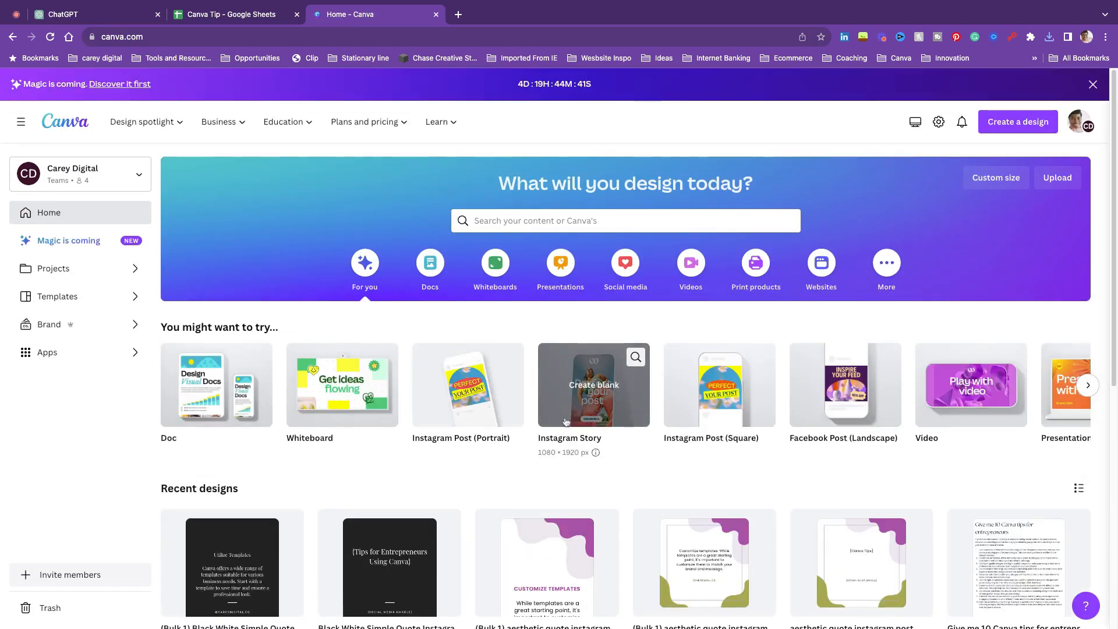
scroll(495, 425, down, 1)
scroll(663, 227, up, 1)
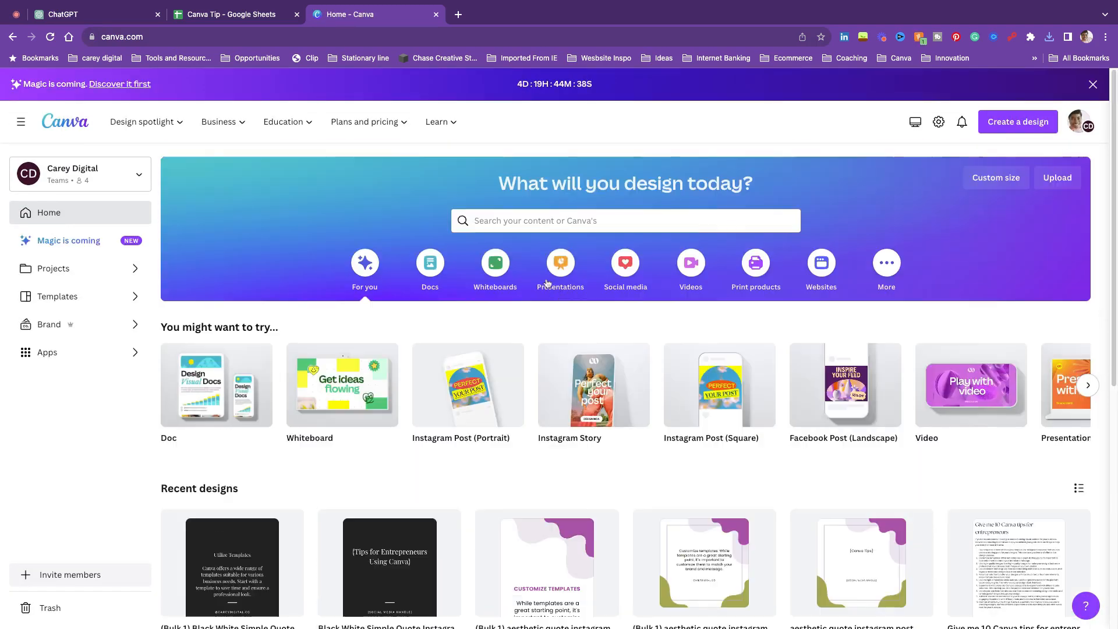
- Search the Canva templates for "instagram quote post"
click(541, 221)
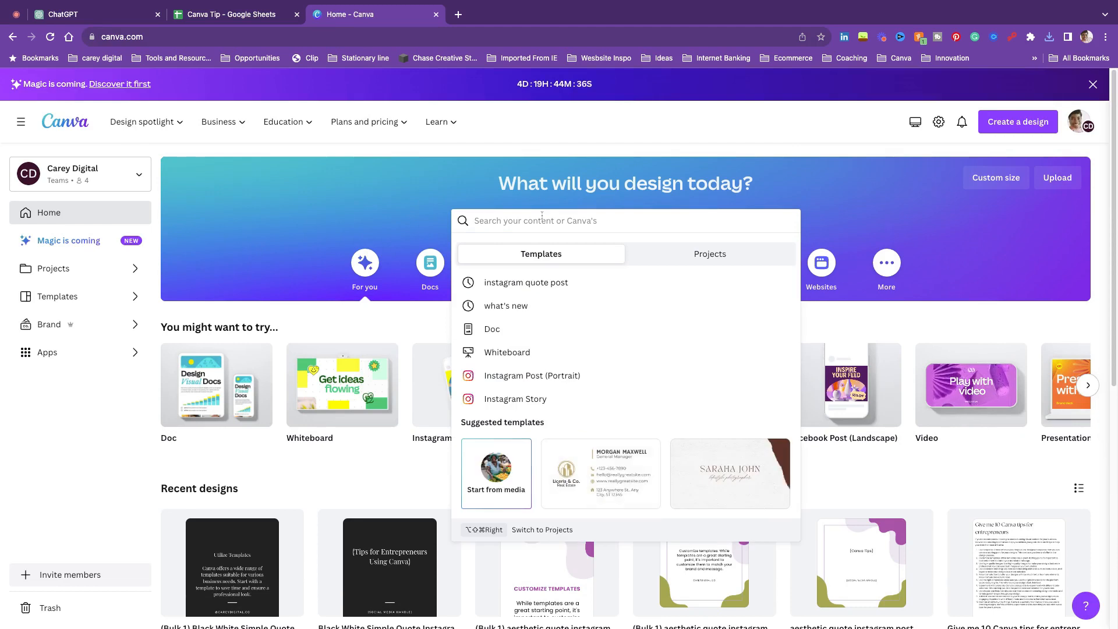
text(instagr)
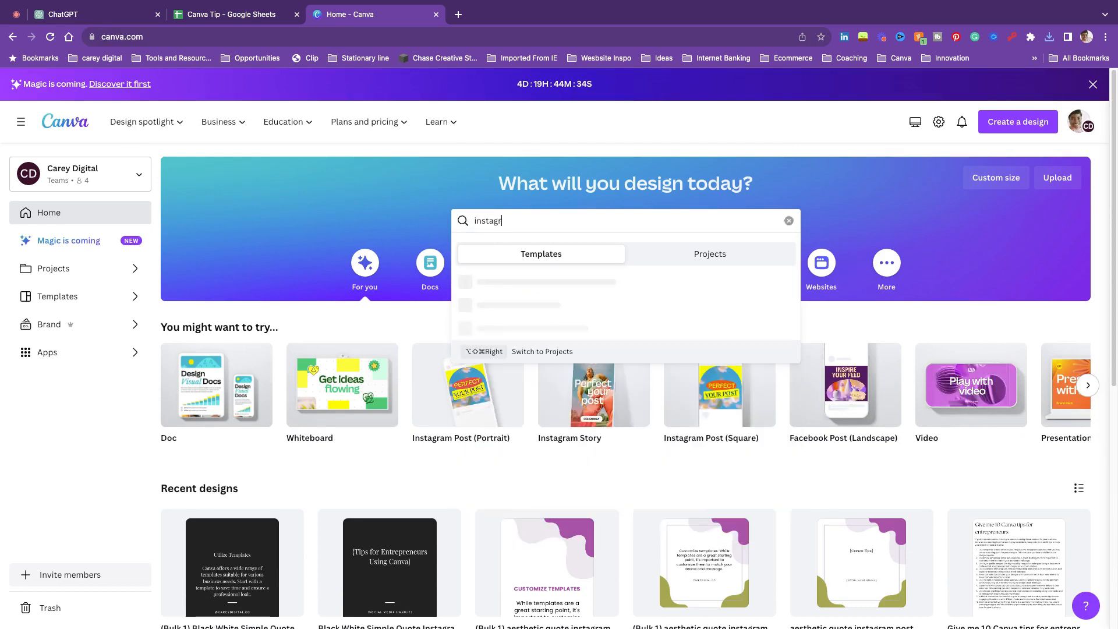
text(am quote)
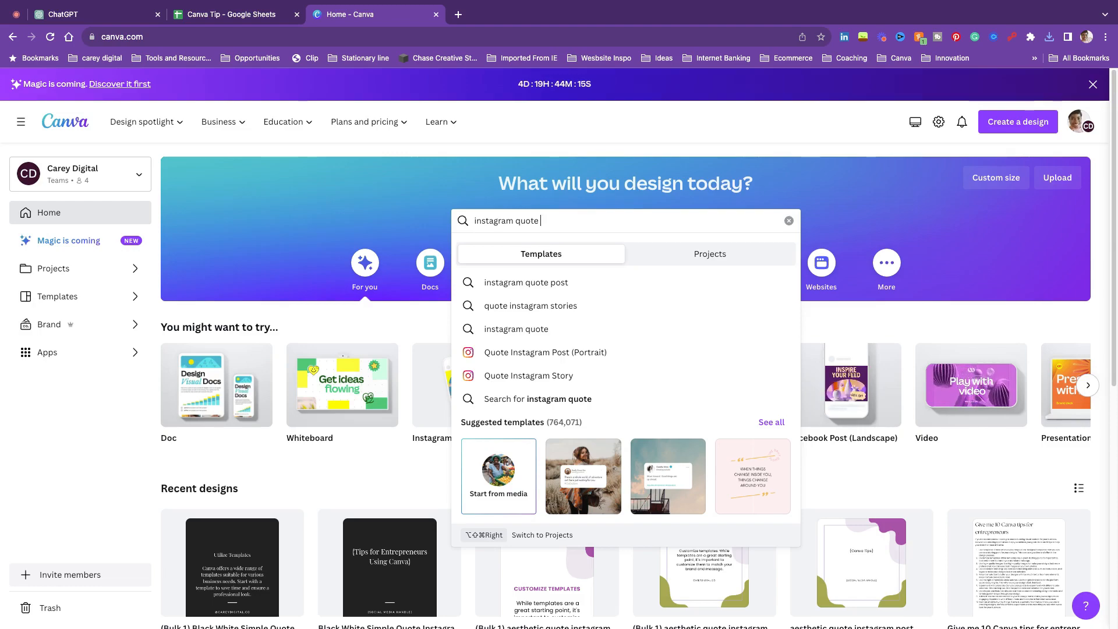
click(598, 286)
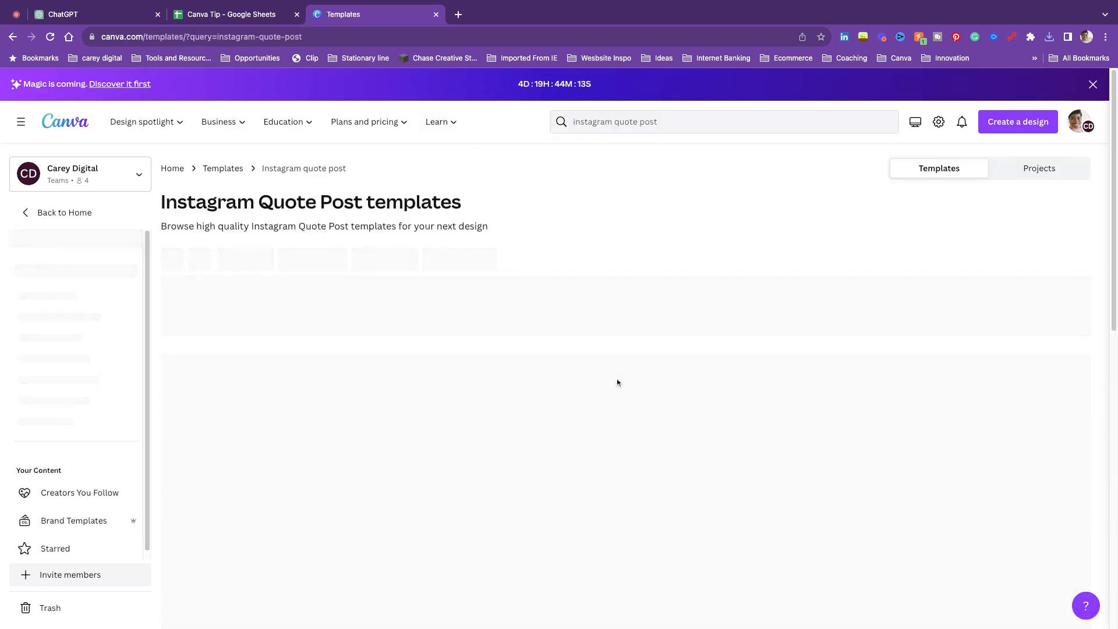
- Browse the Instagram quote templates and open the Black White Simple Quote Instagram Post template for customising
scroll(582, 362, down, 8)
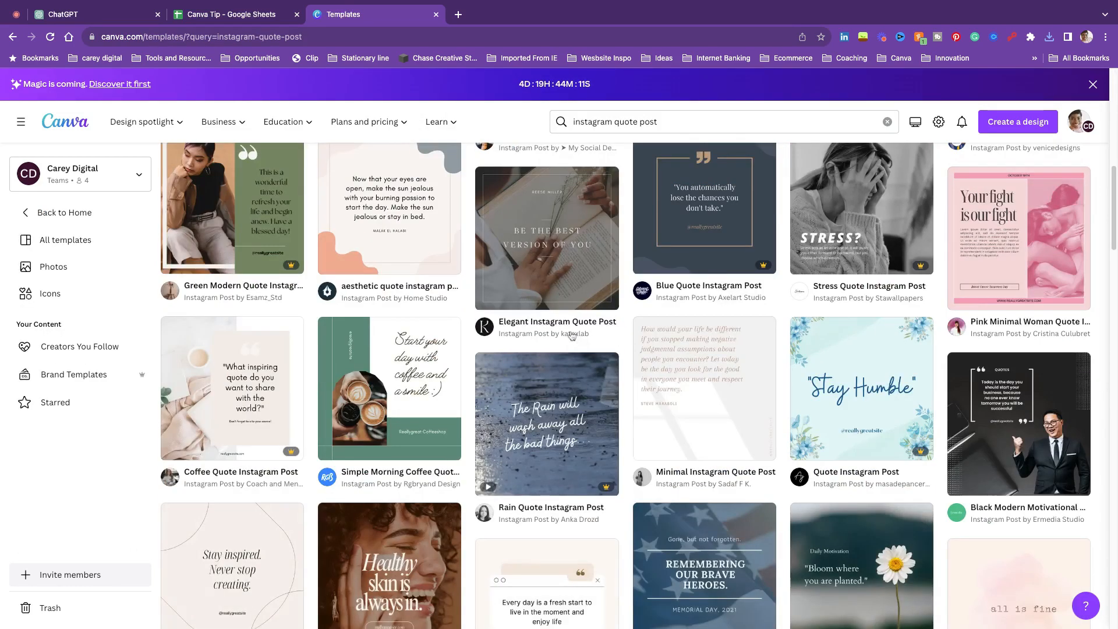
scroll(572, 335, down, 20)
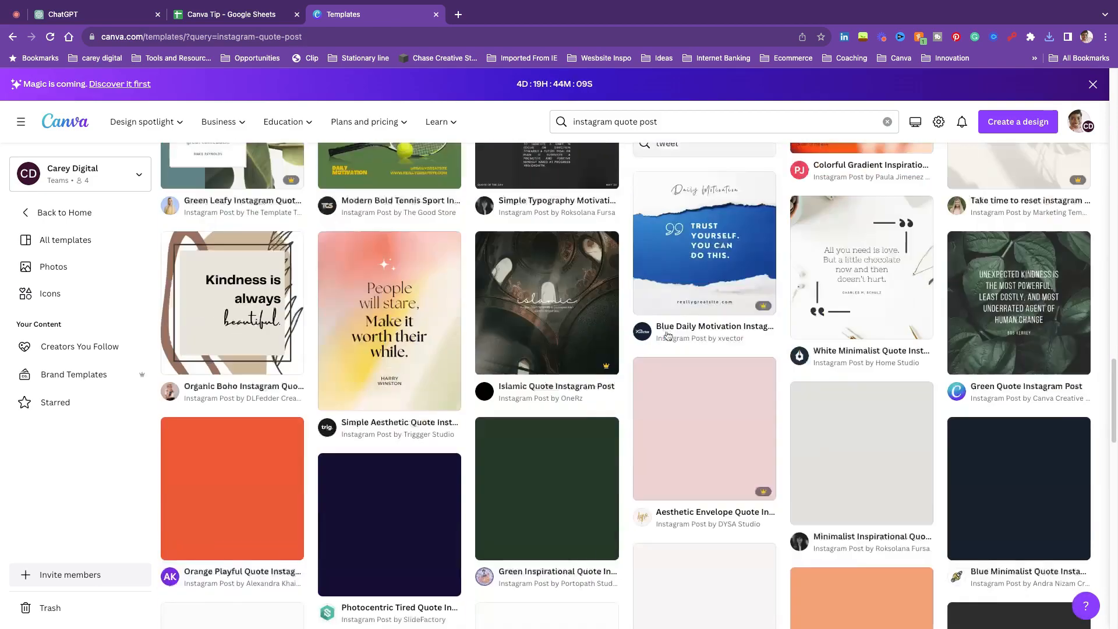
scroll(668, 333, down, 8)
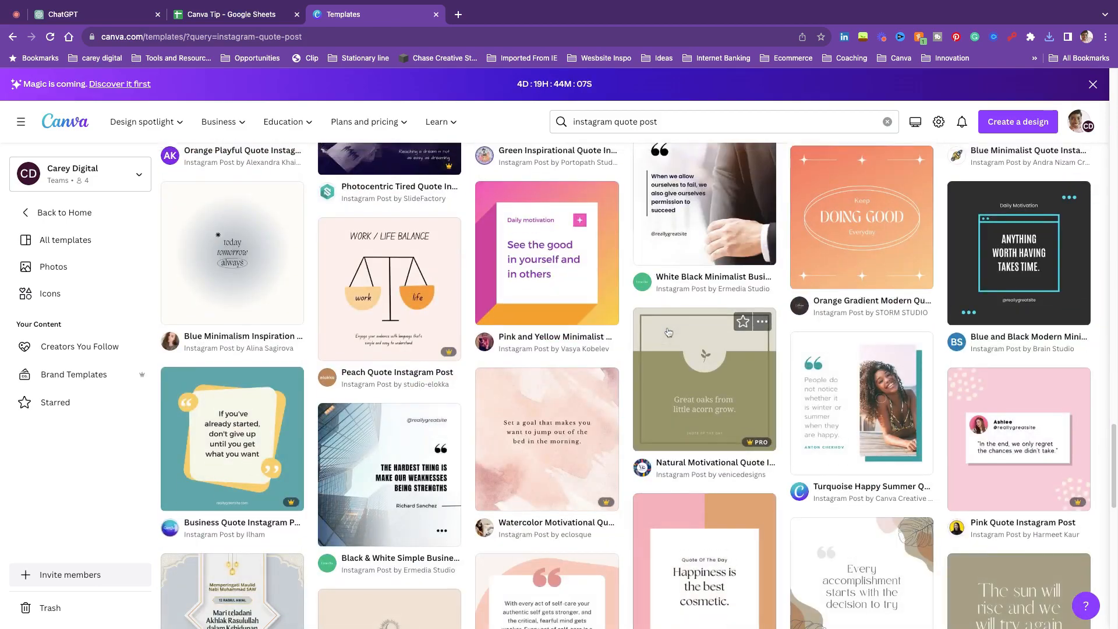
scroll(668, 333, up, 14)
scroll(668, 333, up, 12)
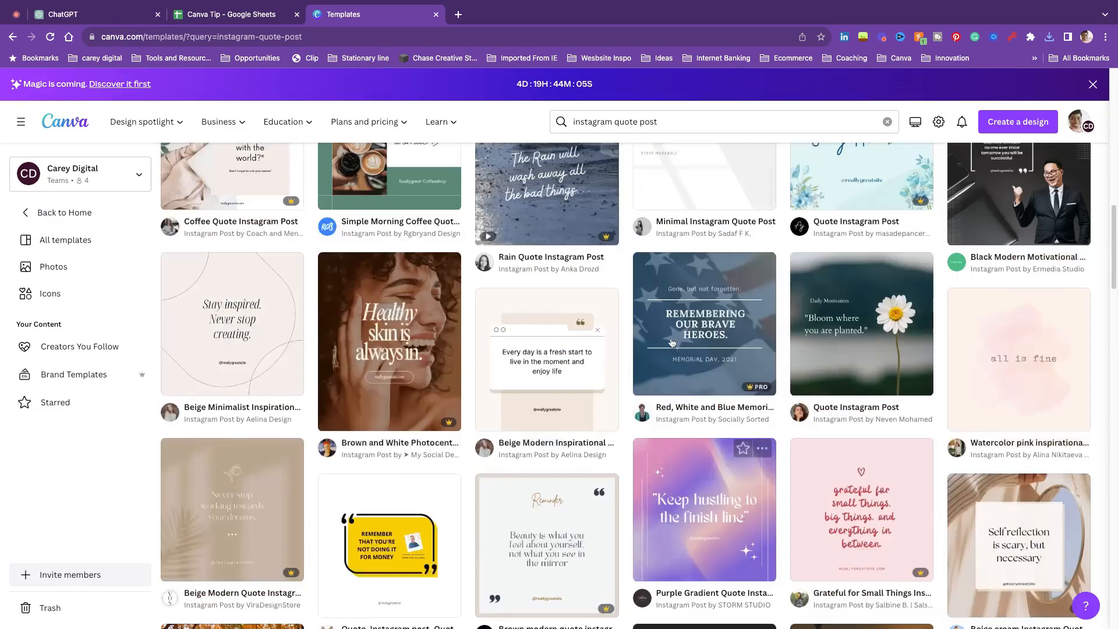
scroll(670, 342, down, 15)
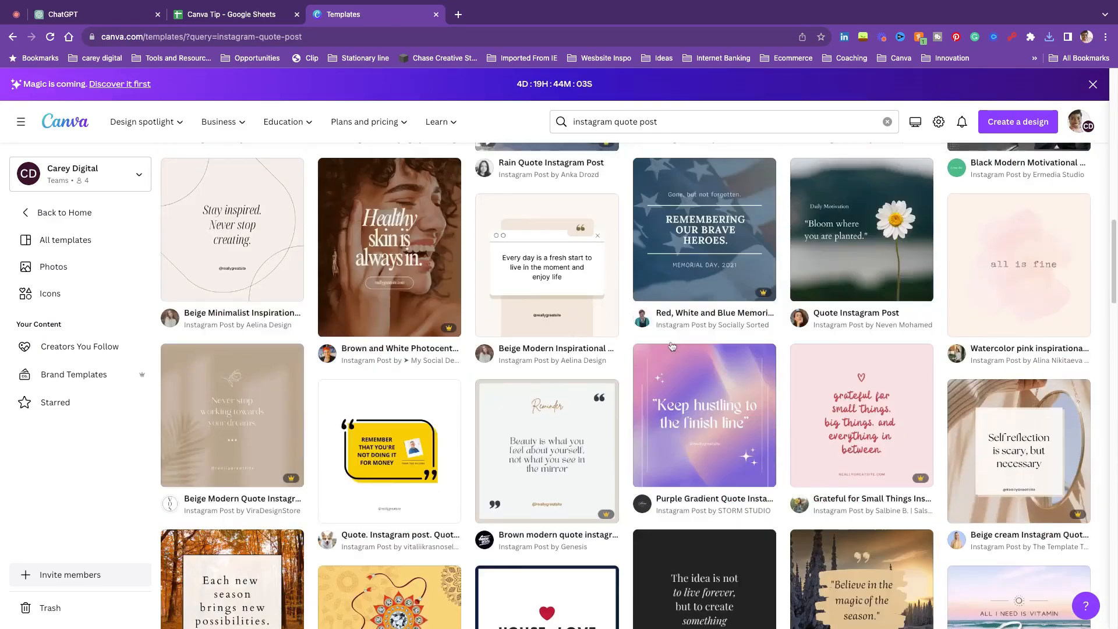
scroll(669, 342, up, 5)
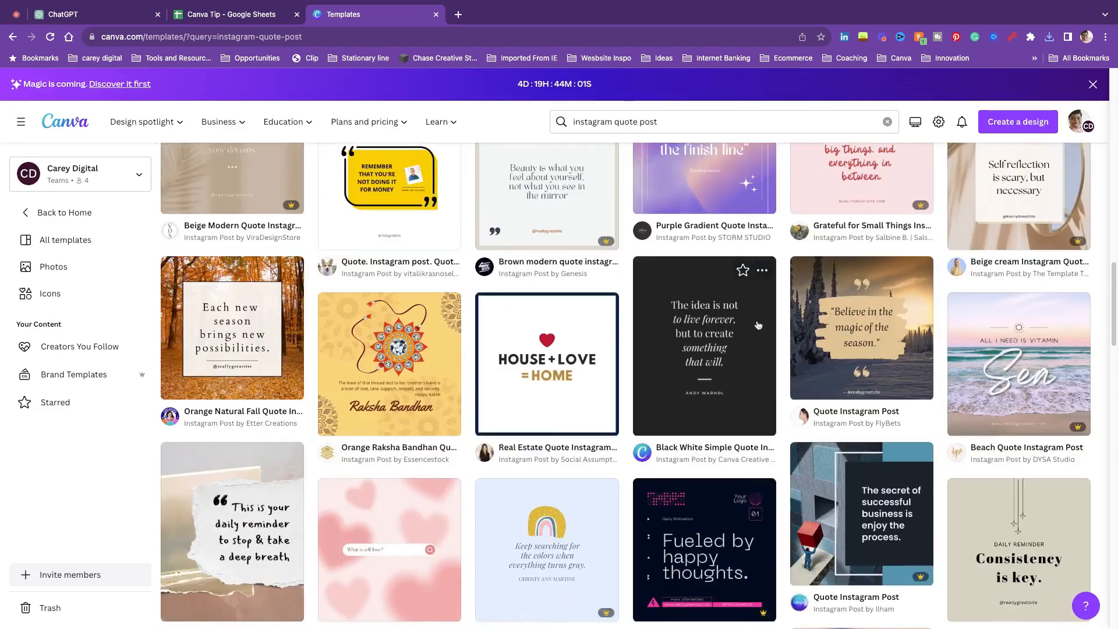
click(669, 342)
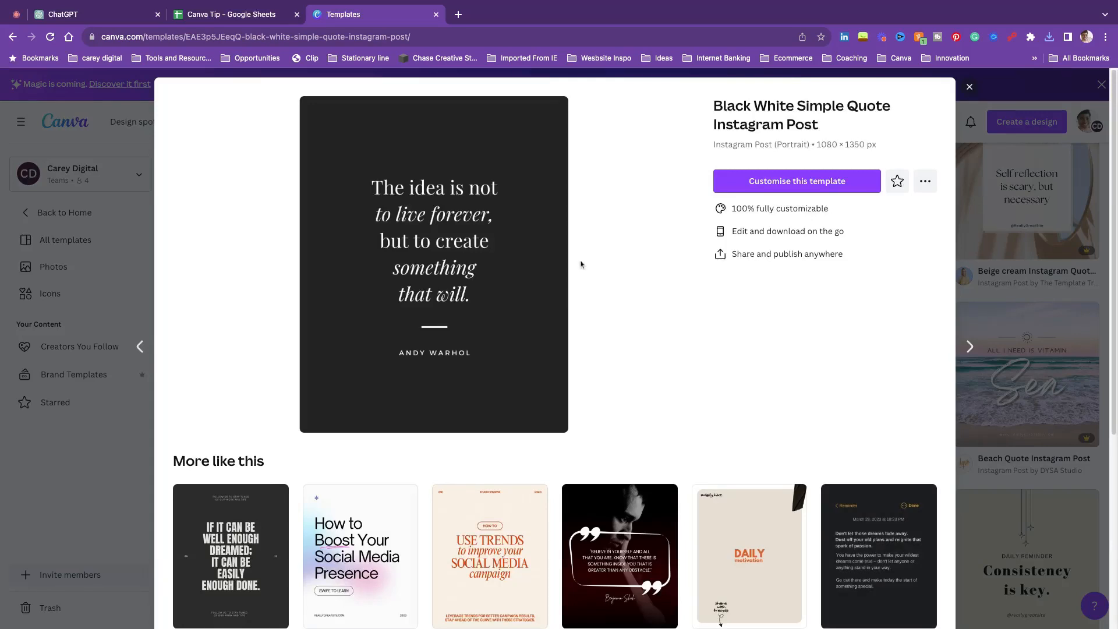
click(864, 183)
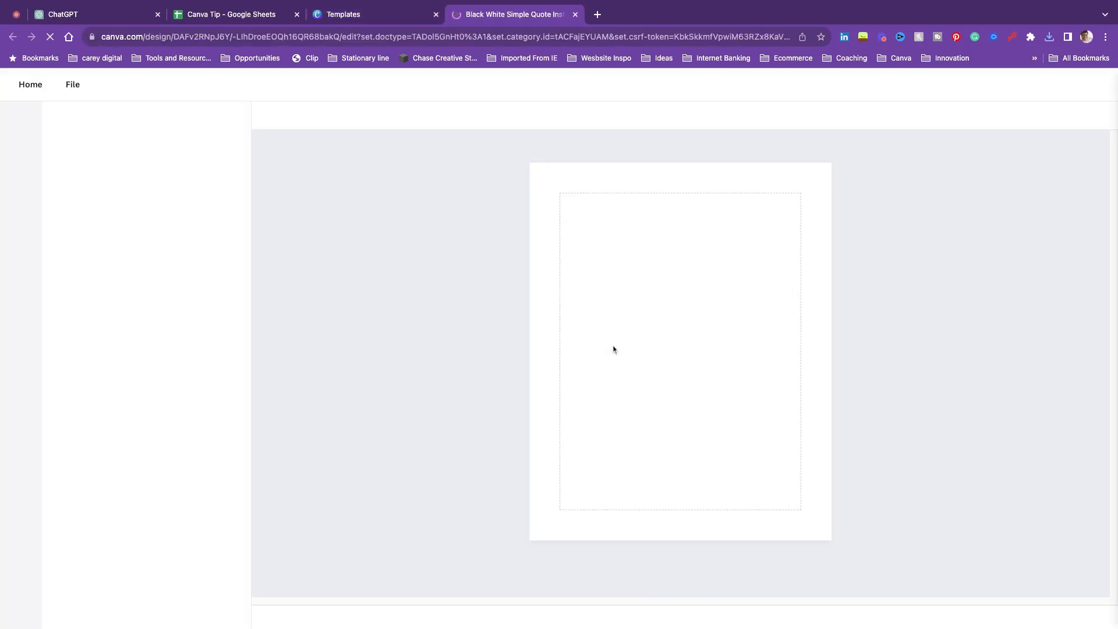
- Change the page background to the light lavender of the Carey Digital brand palette
click(675, 187)
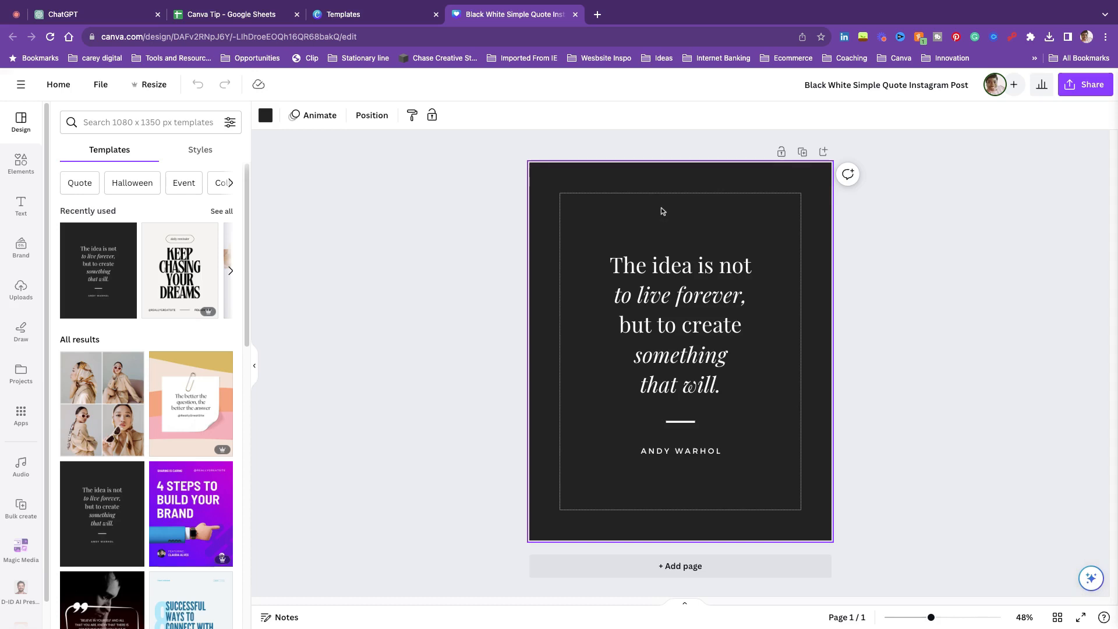
click(266, 117)
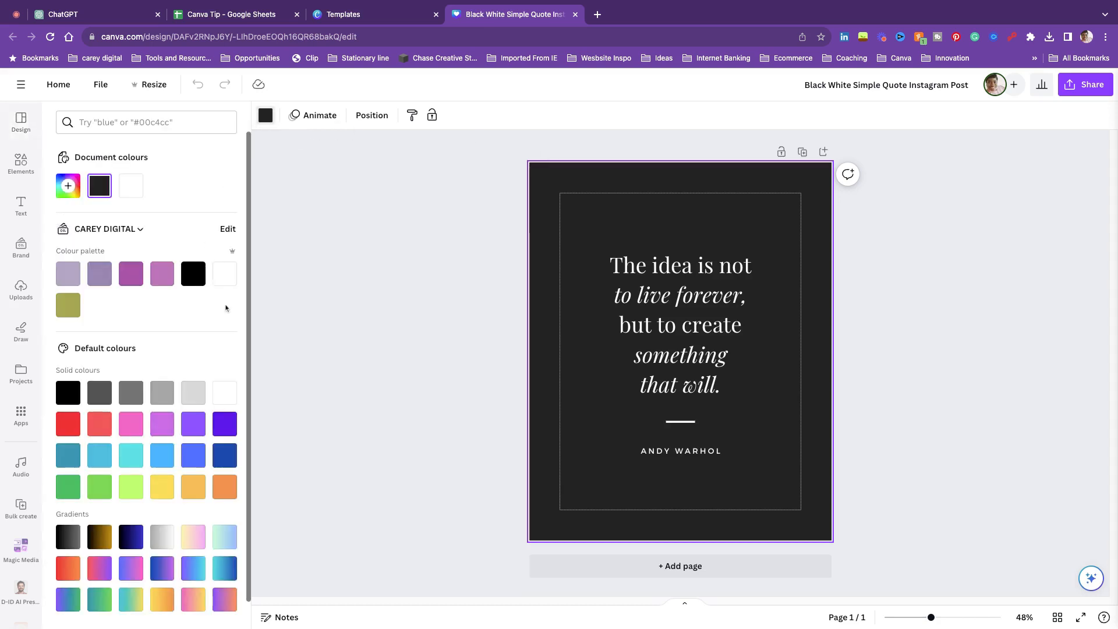
click(427, 269)
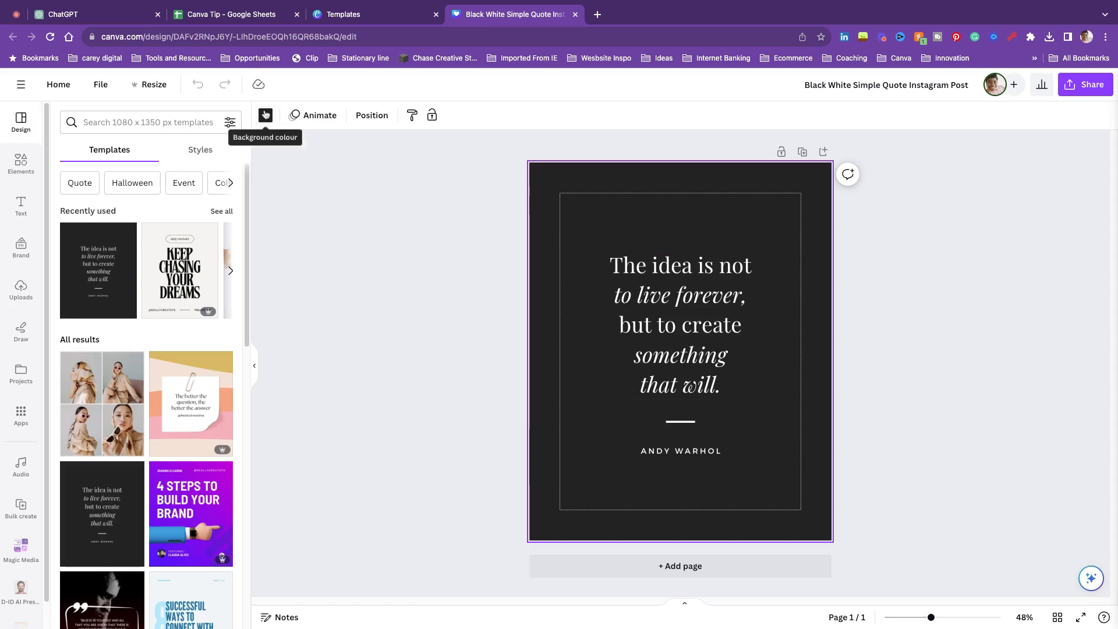
click(265, 114)
click(68, 274)
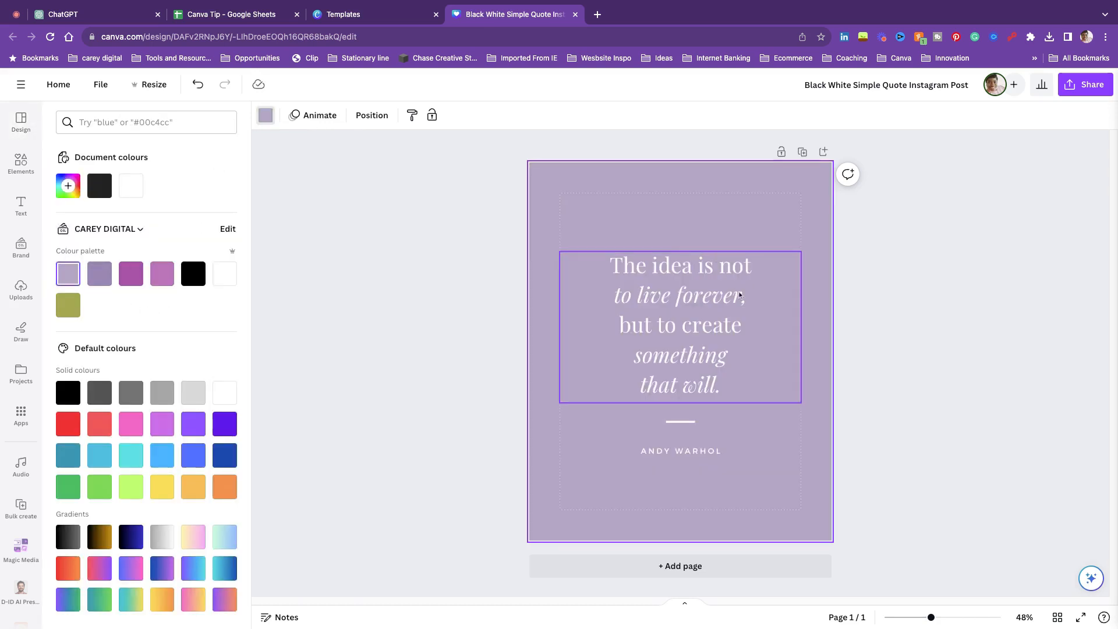
- Search the elements for "abstract" and add the black wavy-lines graphic to the page
click(718, 282)
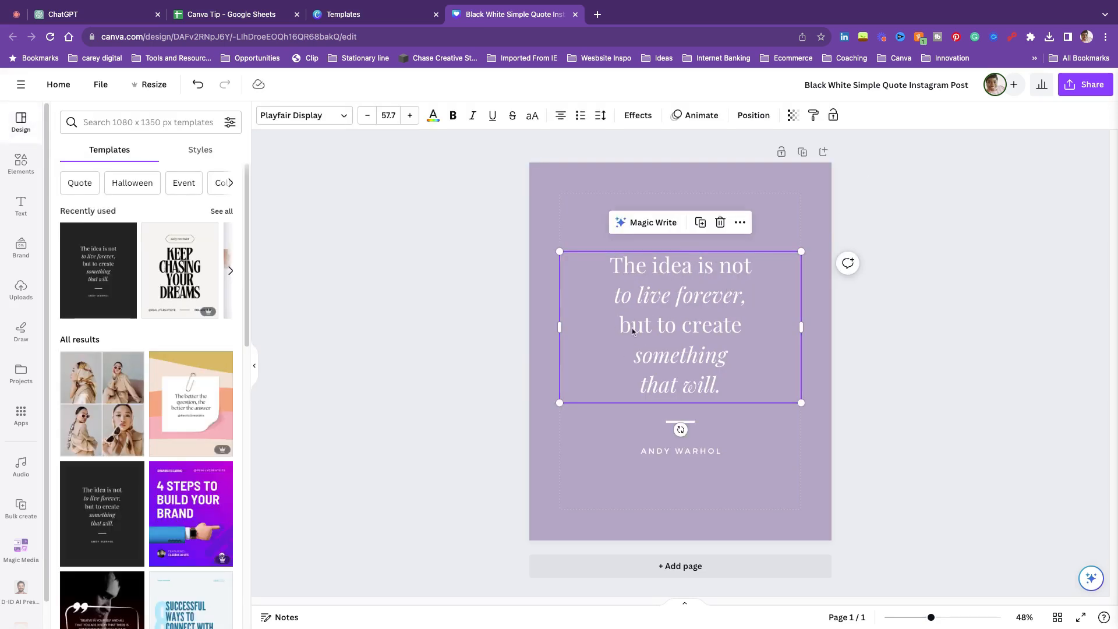
click(36, 163)
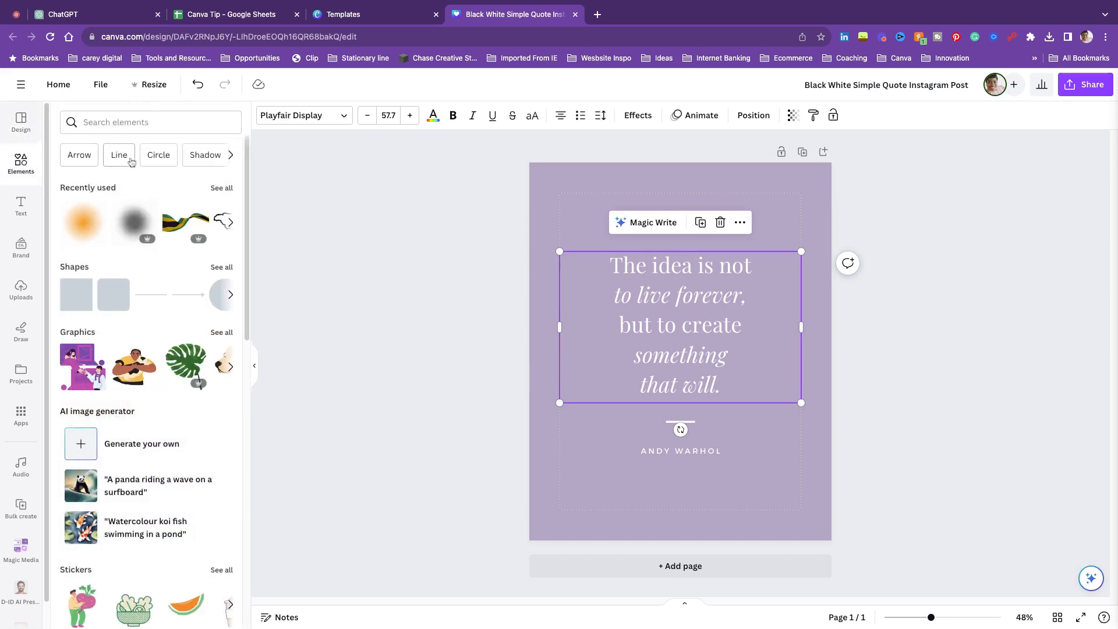
click(133, 123)
text(abstract)
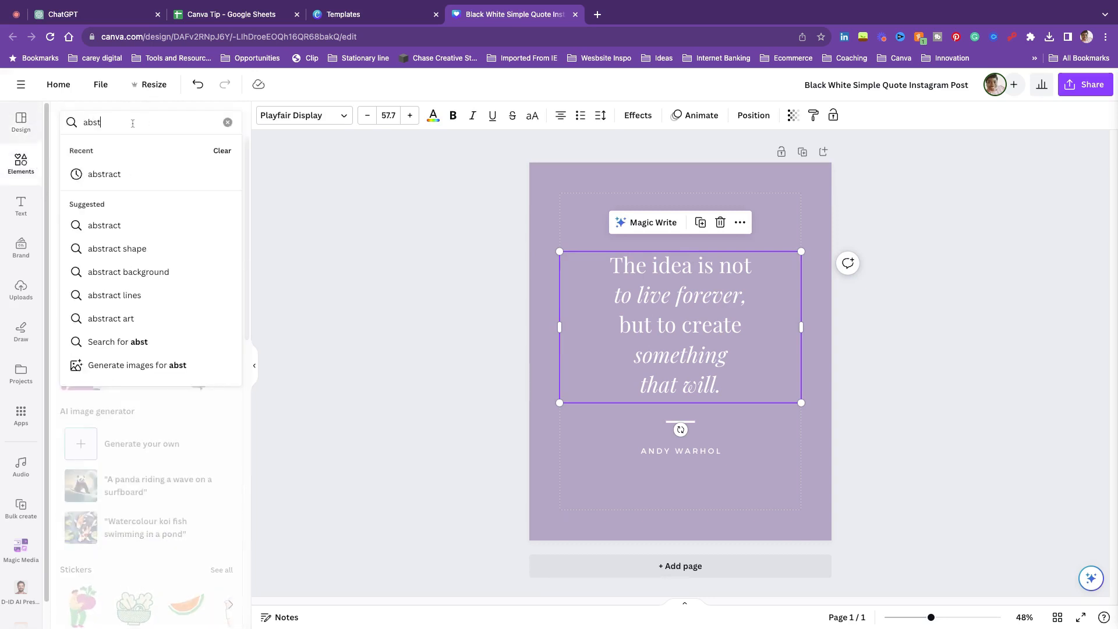
click(170, 216)
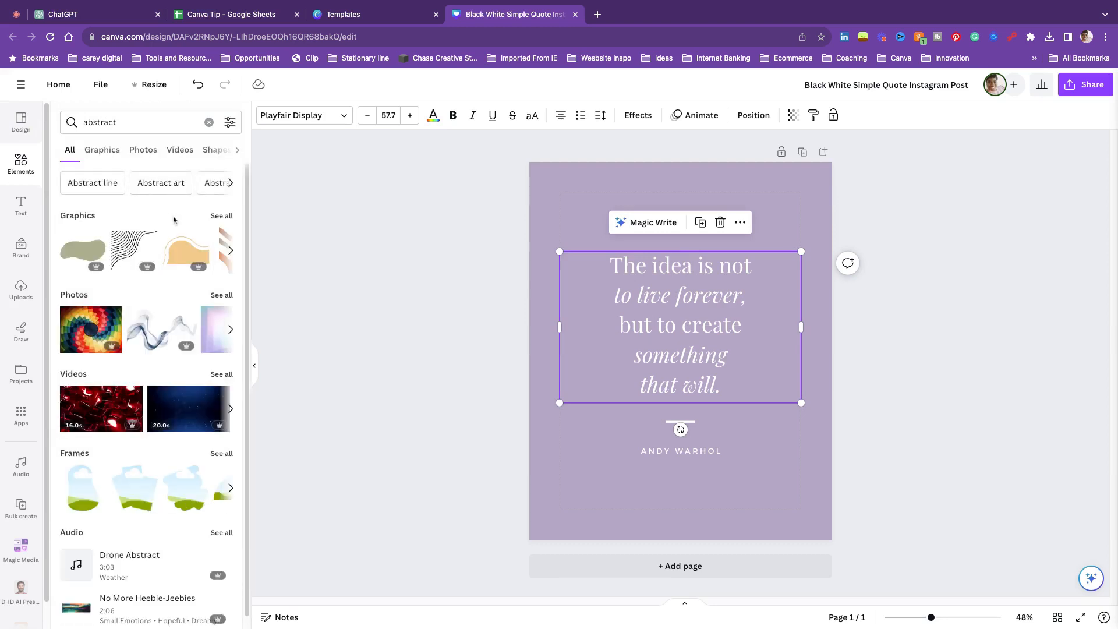
click(134, 248)
- Rotate and enlarge the wavy-lines graphic, placing it so its curves run along the page's left edge
drag(654, 341, 578, 349)
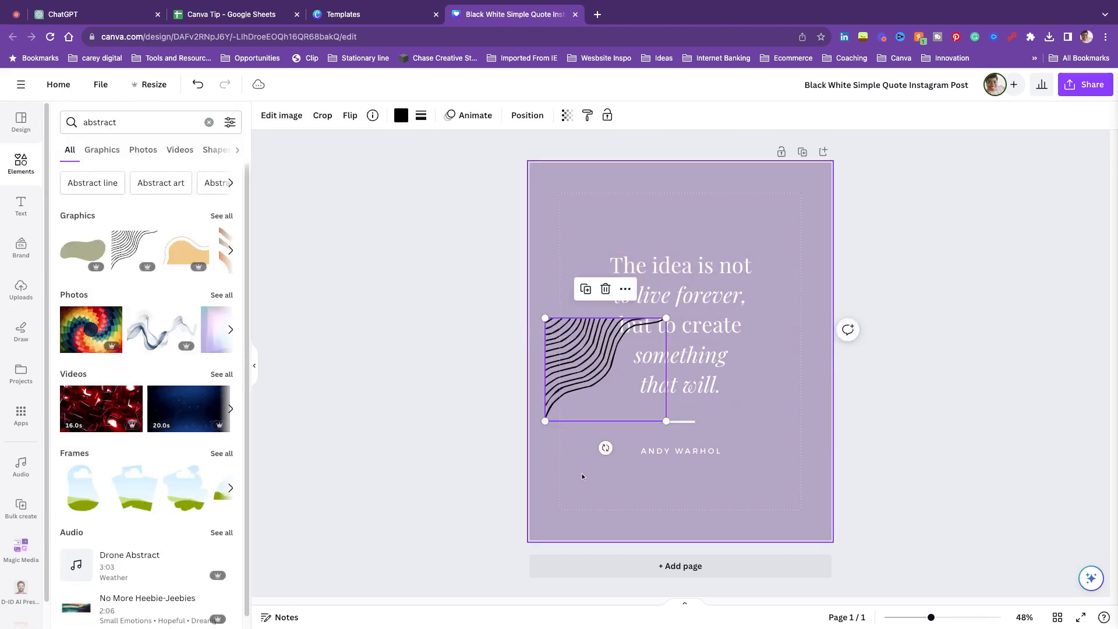
drag(604, 446, 691, 472)
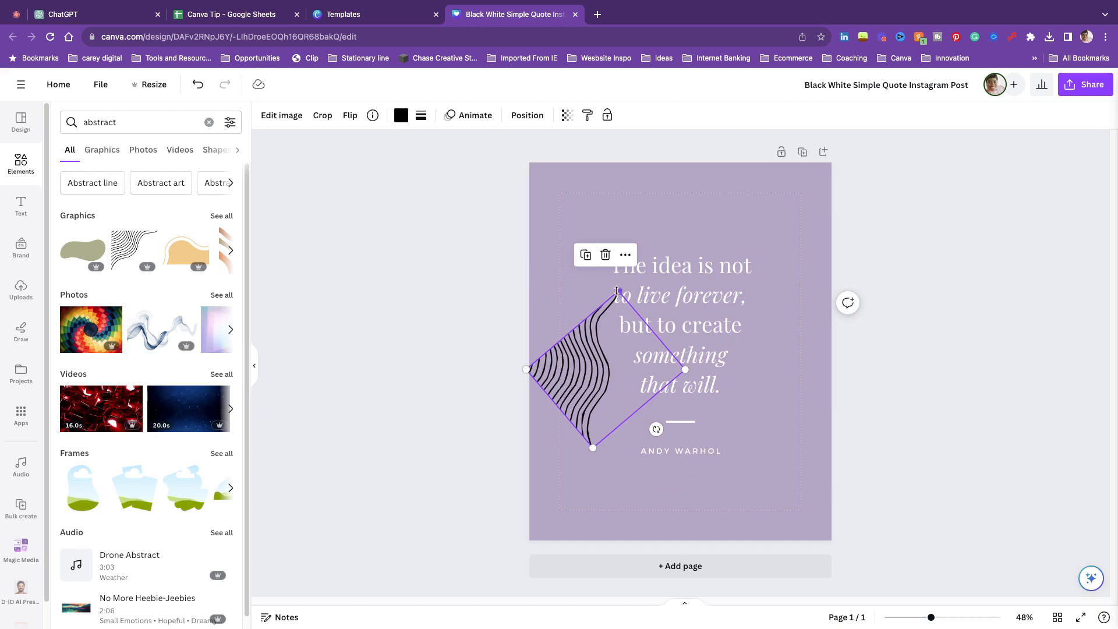
drag(617, 291, 647, 112)
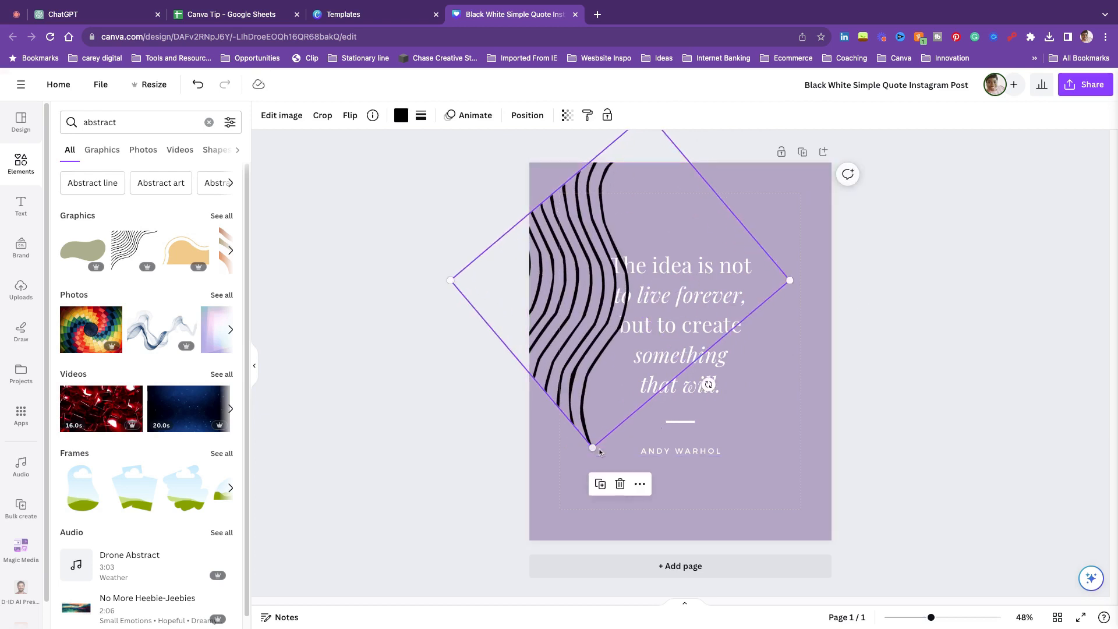
drag(594, 448, 606, 585)
drag(620, 386, 574, 384)
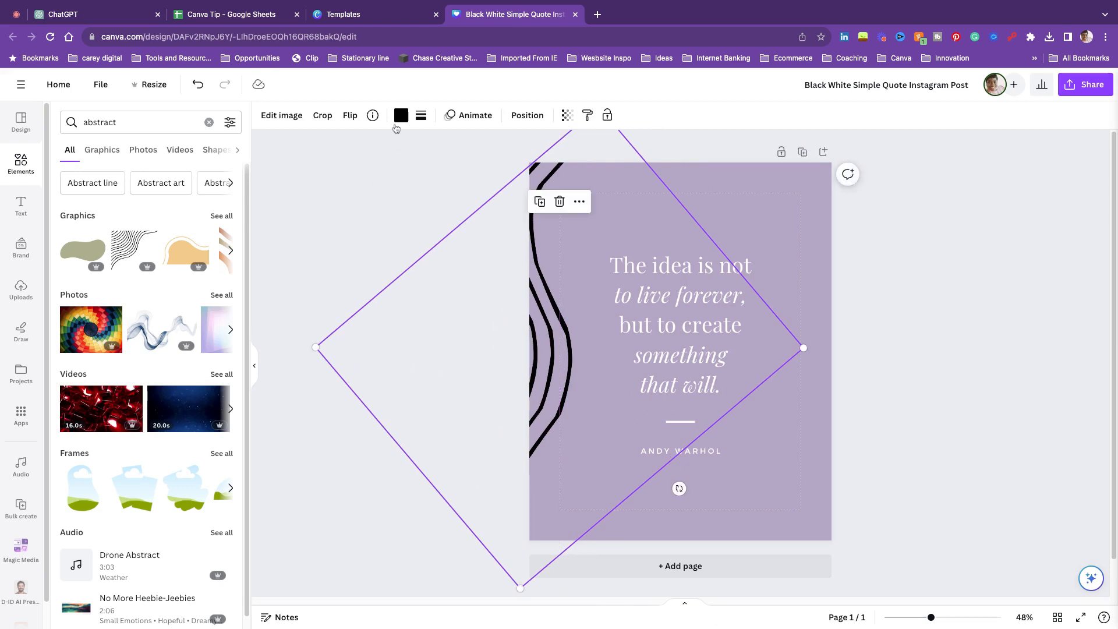
- Try brand palette colours on the wavy-lines graphic and settle on the lighter pink-purple
click(400, 115)
click(131, 274)
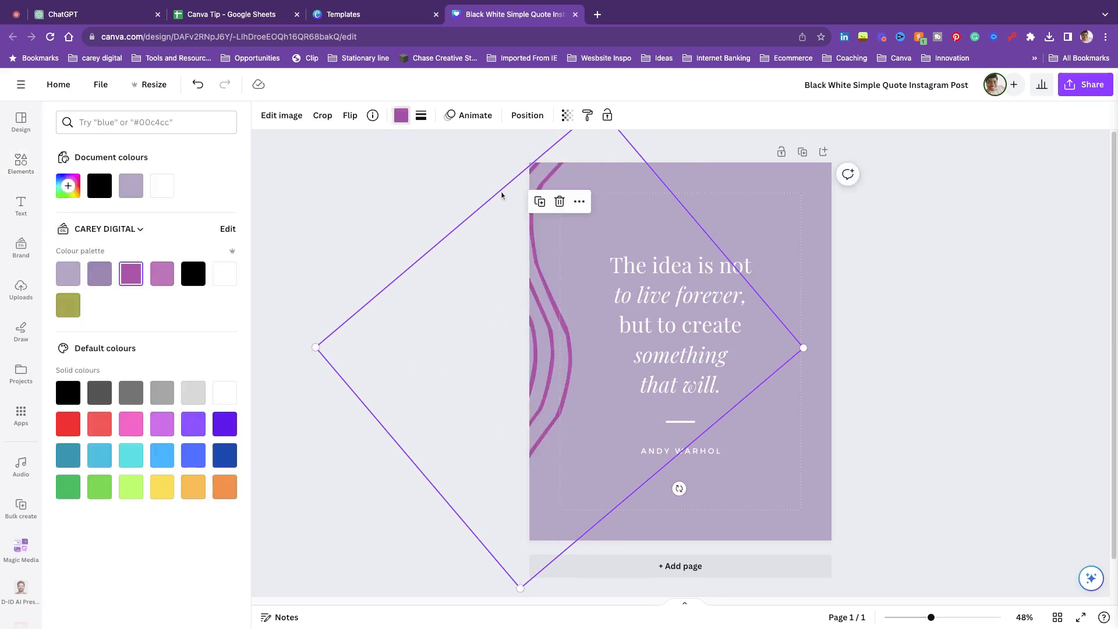
click(69, 305)
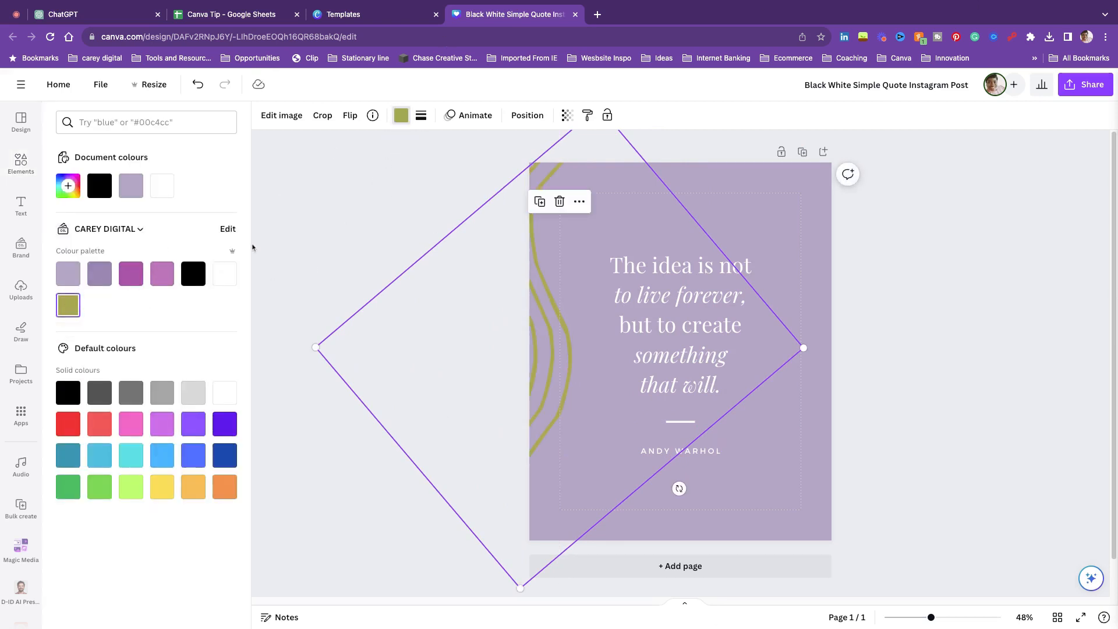
click(131, 274)
click(162, 278)
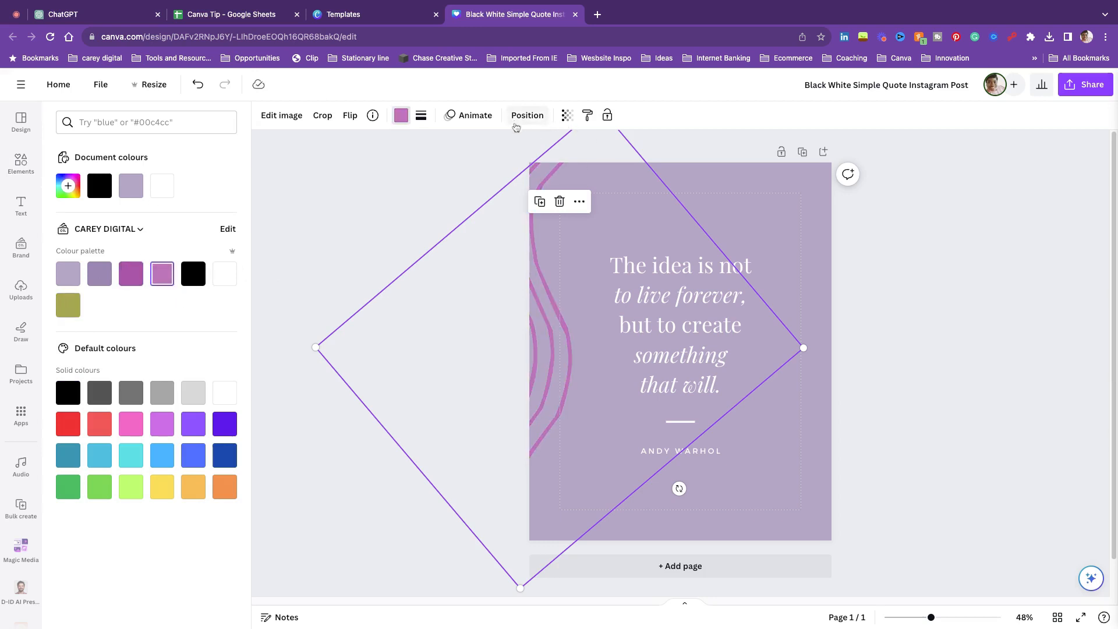
- Duplicate the wavy-lines graphic, place the copy over the page's right side and flip it horizontally
click(540, 202)
drag(504, 285, 757, 306)
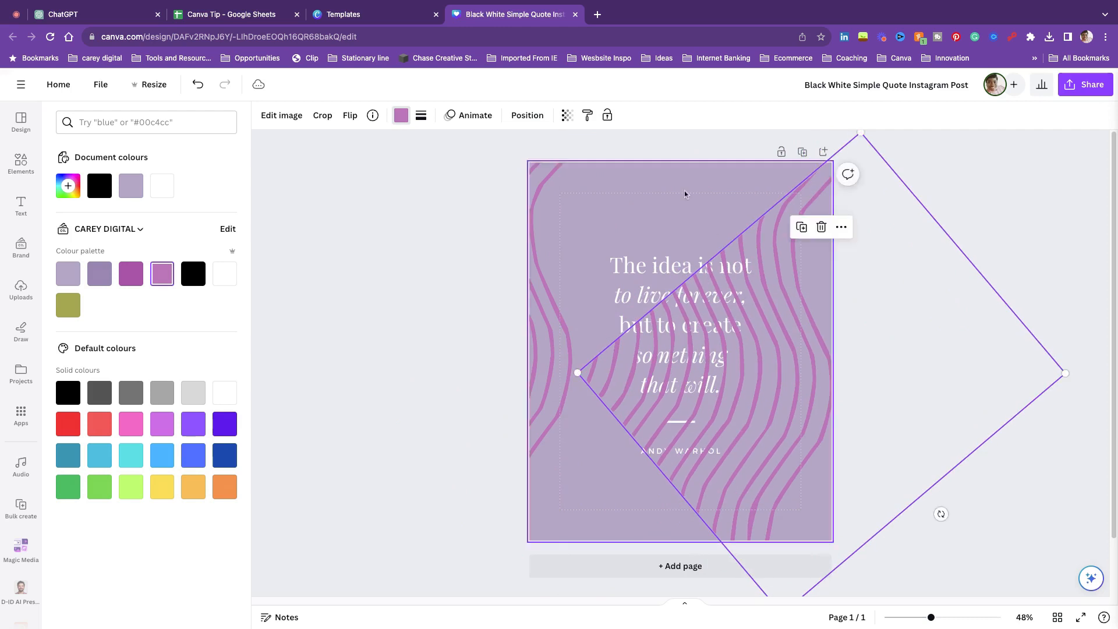
click(350, 115)
click(366, 149)
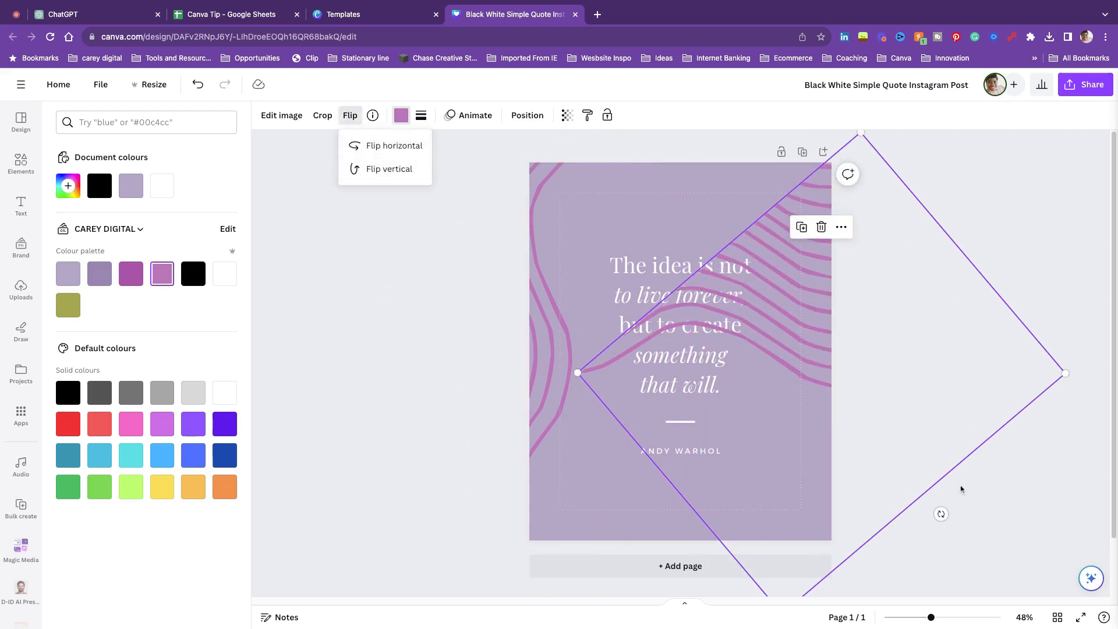
- Rotate the copied wavy graphic to 89° with its curves in the page's bottom-right corner, and colour it white
mouse_move(942, 514)
mouse_down()
mouse_move(700, 547)
mouse_move(726, 532)
mouse_up()
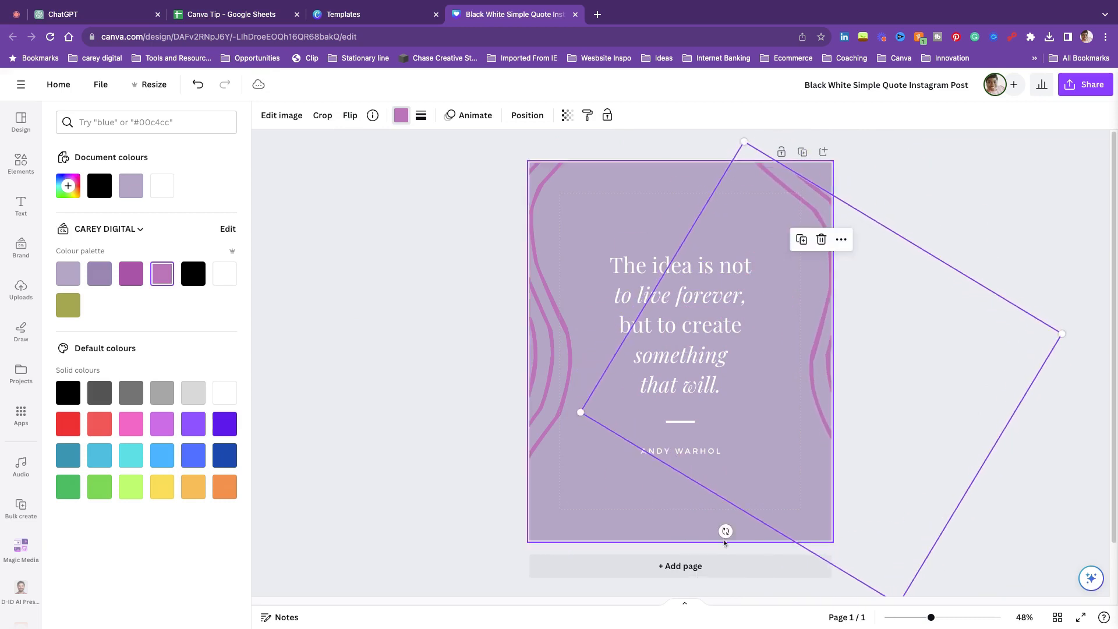
mouse_move(814, 422)
mouse_down()
mouse_move(815, 406)
mouse_move(792, 540)
mouse_up()
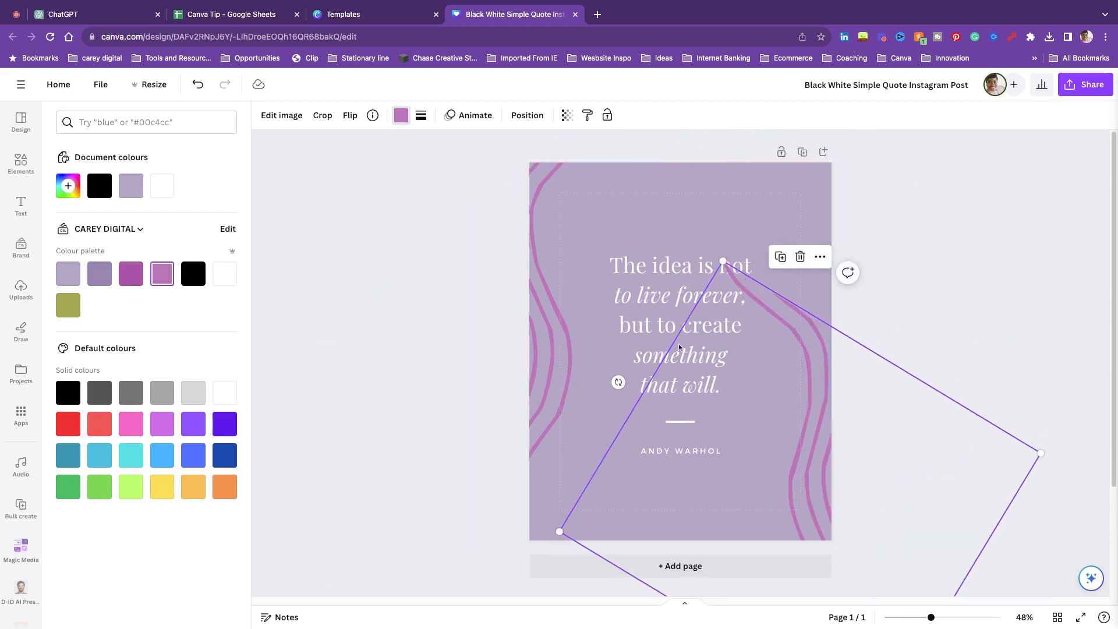
mouse_move(617, 382)
mouse_down()
mouse_move(641, 399)
mouse_move(791, 362)
mouse_move(822, 375)
mouse_up()
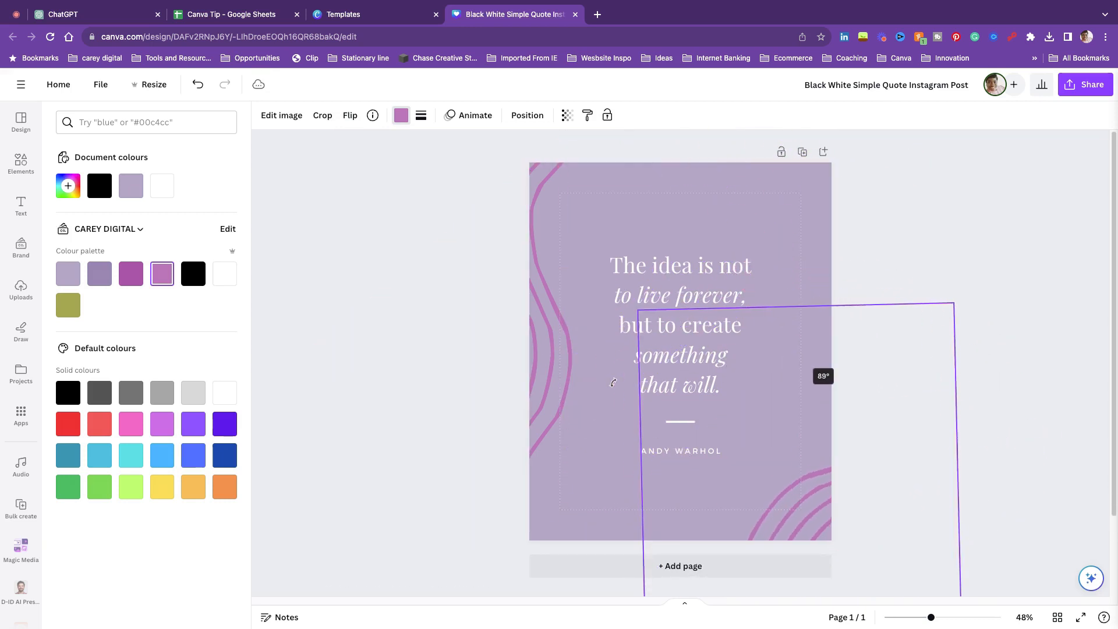
click(224, 273)
click(533, 347)
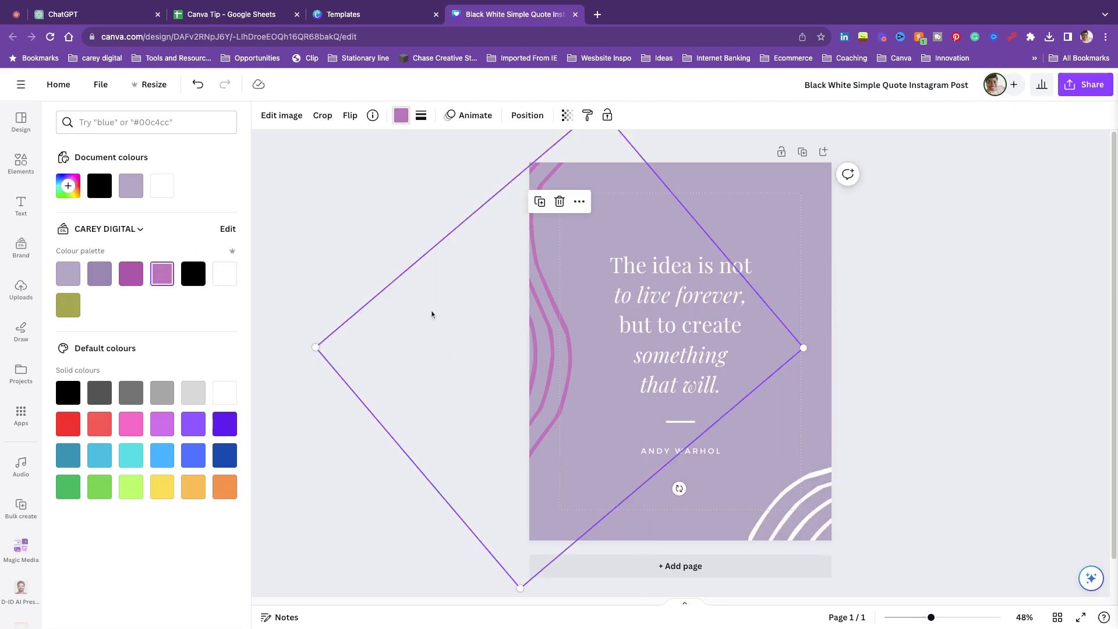
click(400, 250)
click(753, 265)
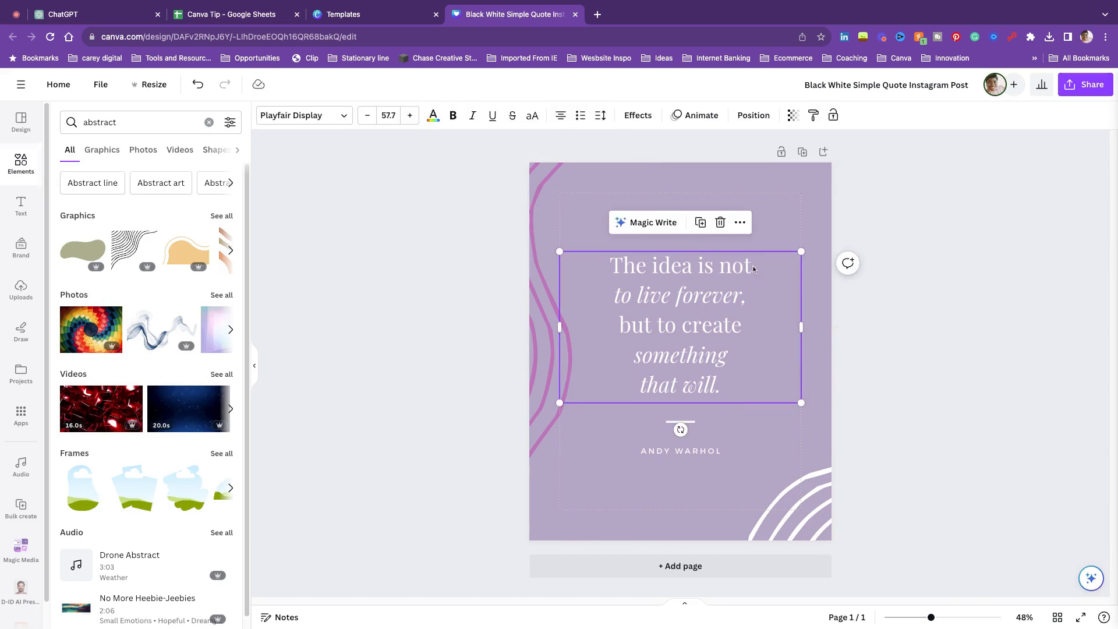
click(541, 236)
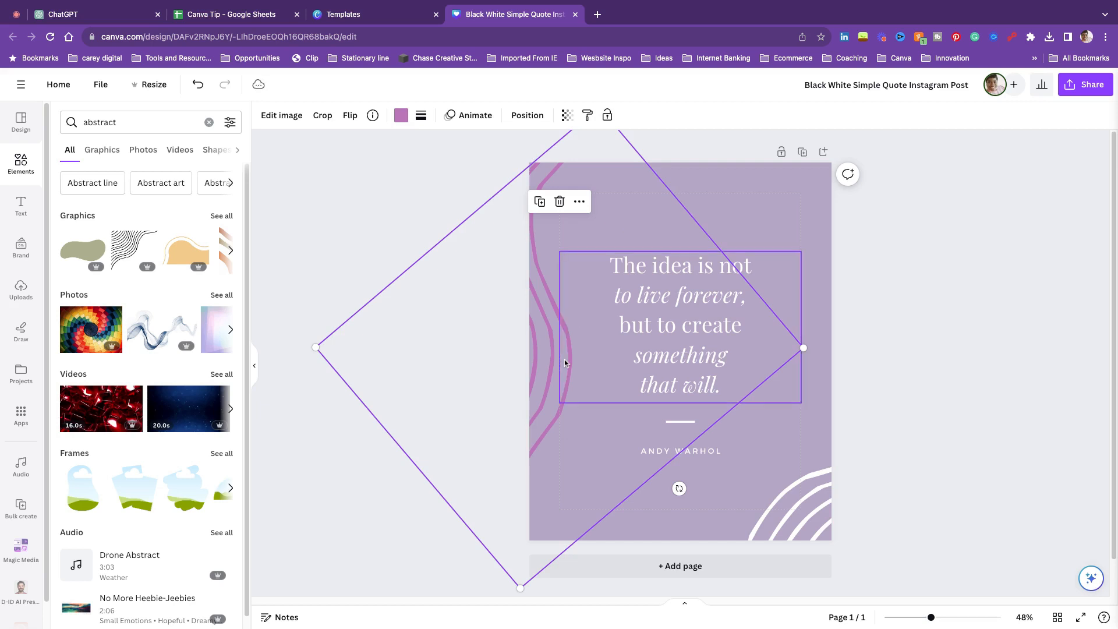
click(959, 404)
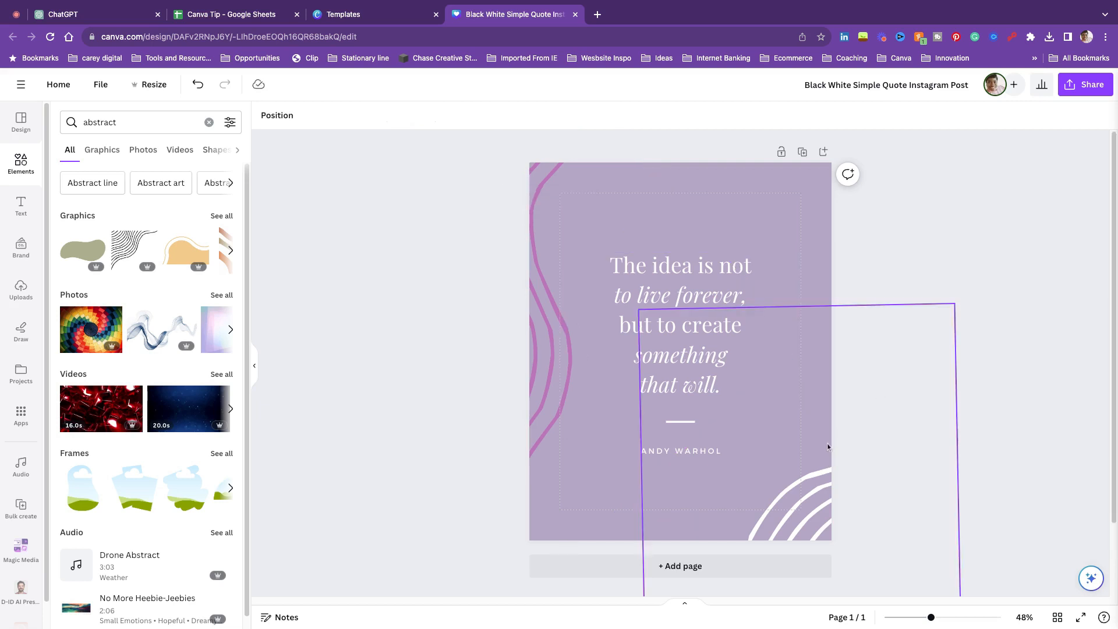
- Shrink the pink wavy-lines graphic and reposition it so its curves span the page's left edge
click(548, 252)
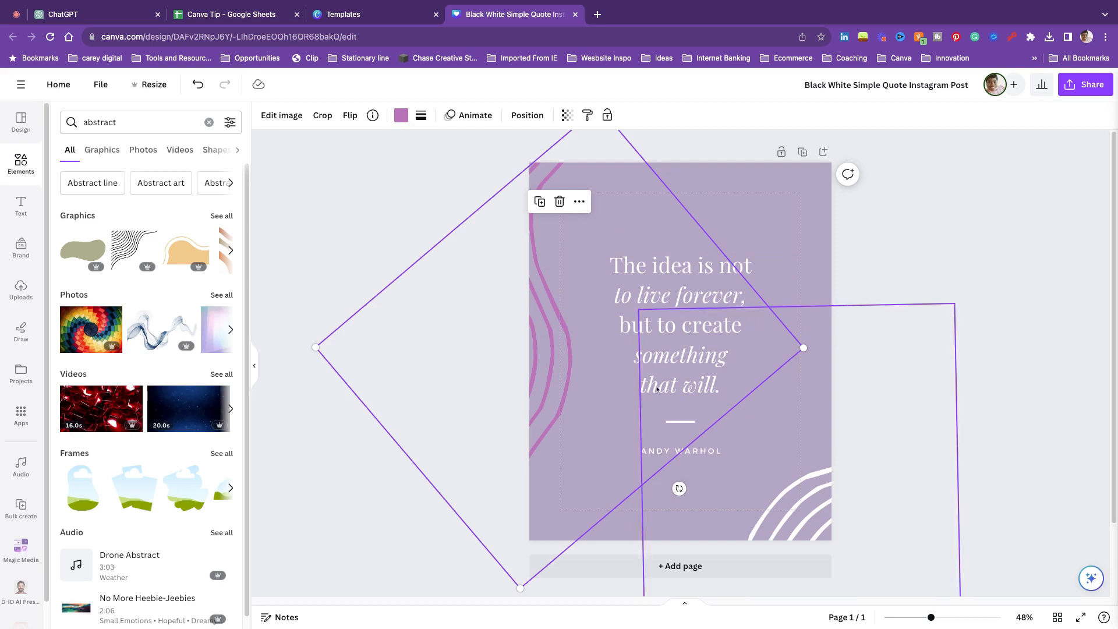
drag(804, 348, 705, 348)
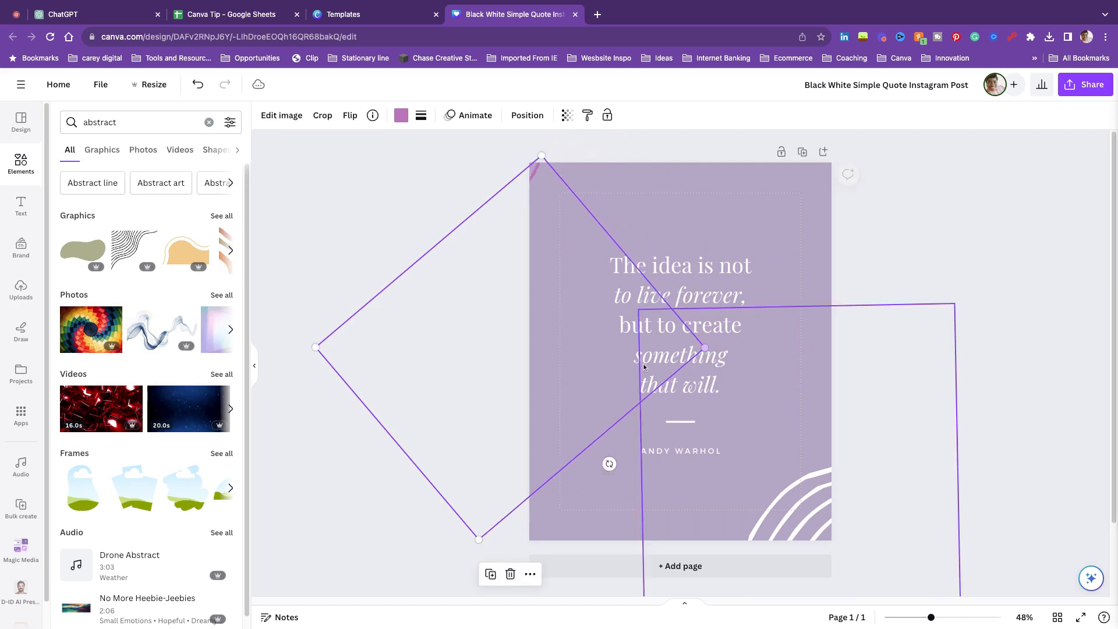
drag(486, 431, 556, 459)
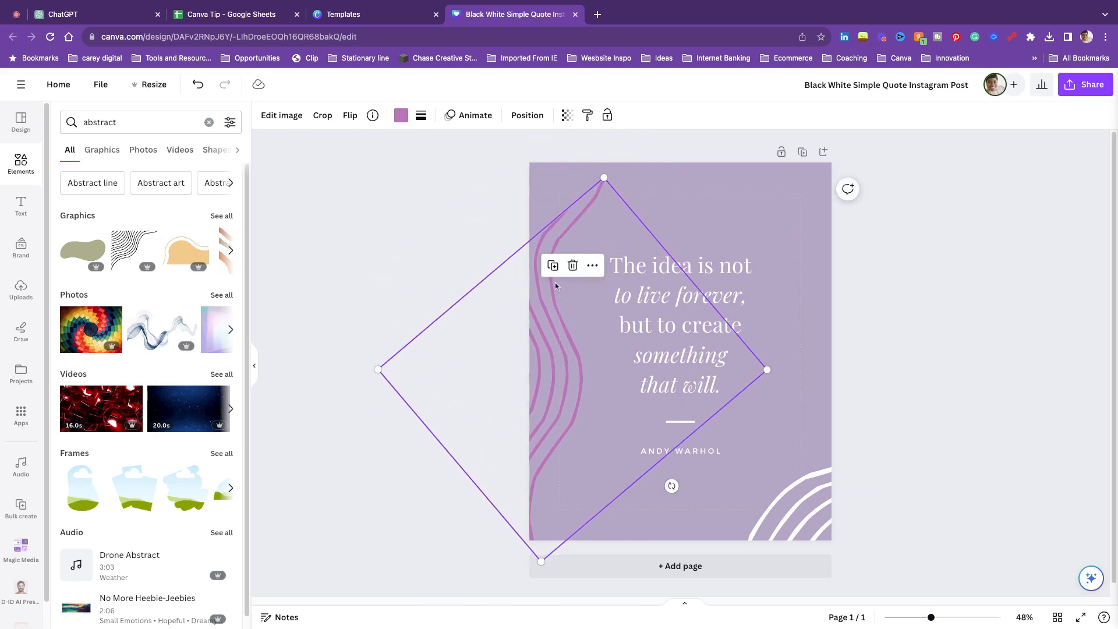
- Undo the latest size and position changes to the pink wavy-lines graphic and deselect it
mouse_move(604, 178)
mouse_down()
mouse_move(605, 152)
mouse_move(600, 178)
mouse_up()
click(198, 85)
click(198, 84)
click(909, 347)
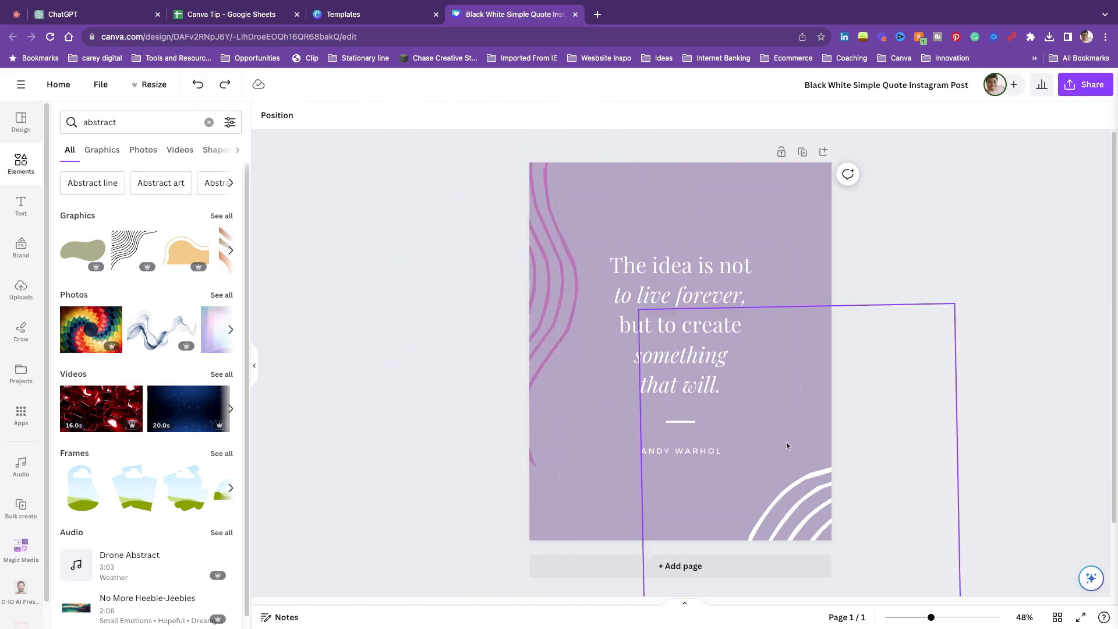
- Set the font of the central quote text to Poppins
click(682, 284)
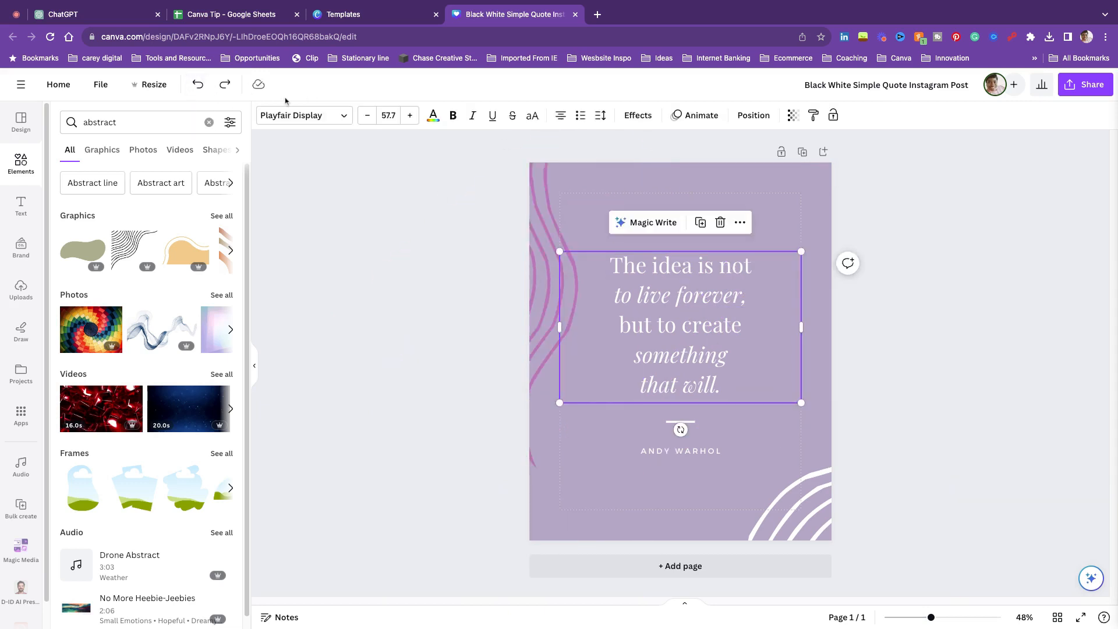
click(294, 115)
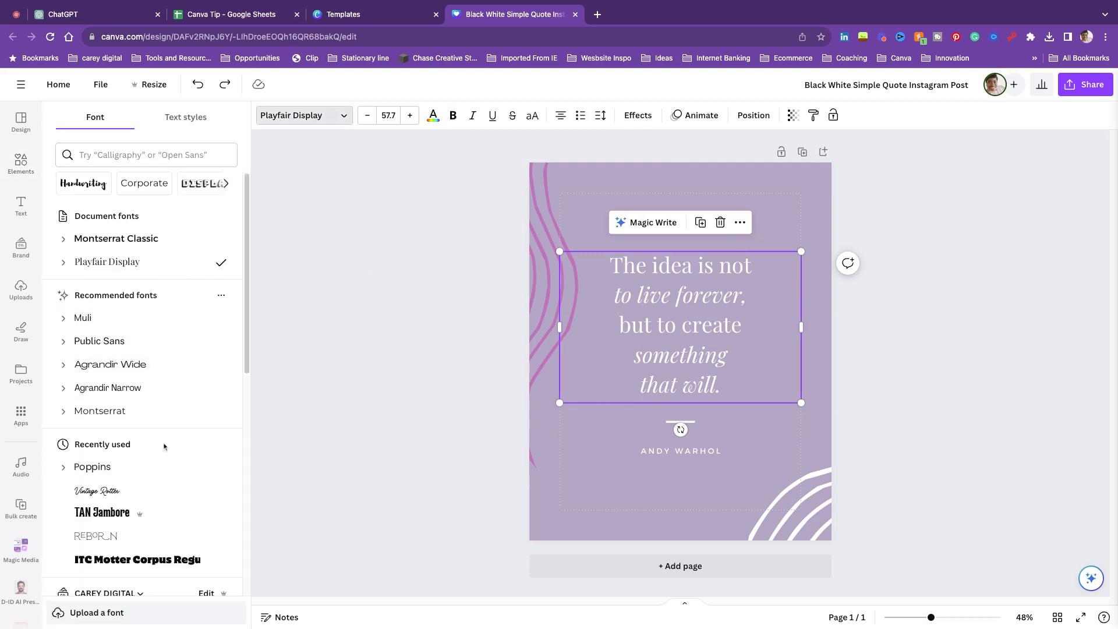
click(147, 466)
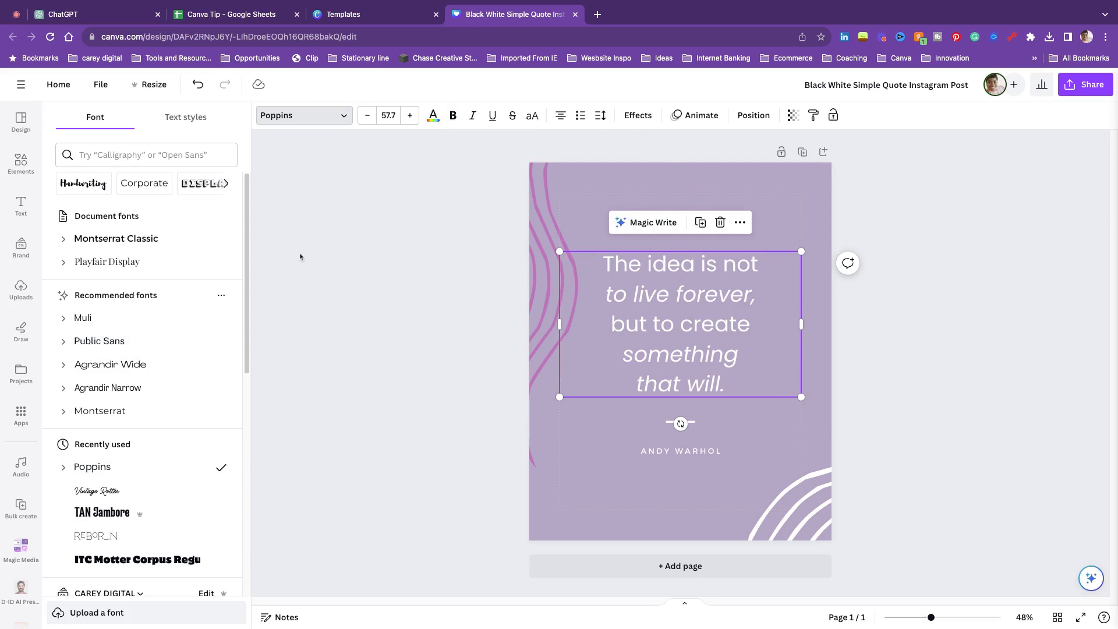
- Shuffle the brand colour palette across the page until it has a white background, black text, olive left curves and purple corner curves
click(21, 250)
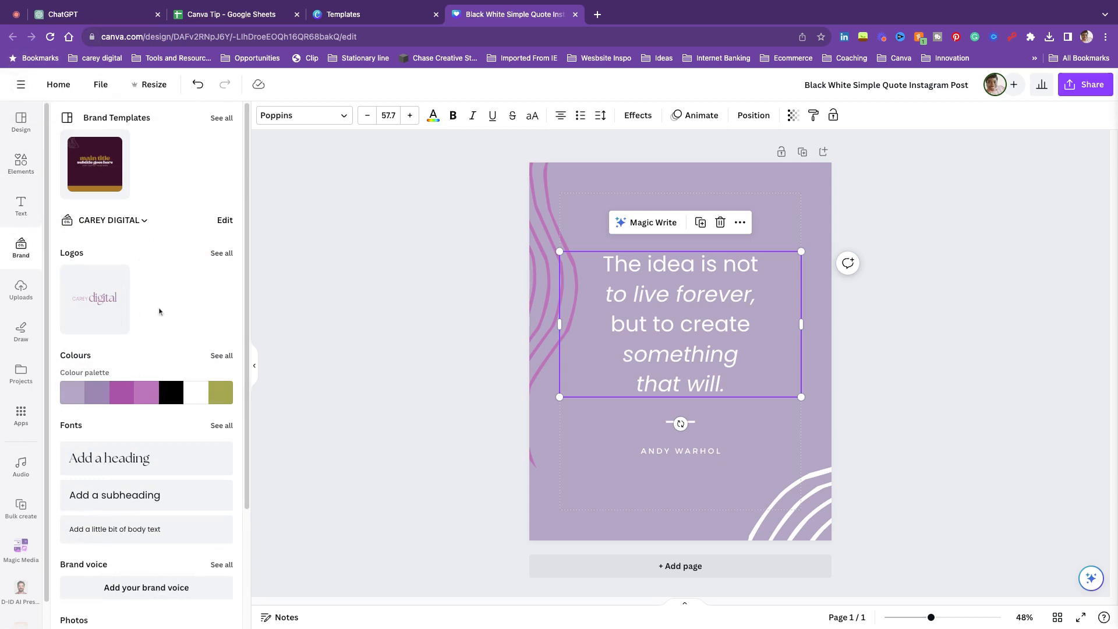
mouse_move(131, 396)
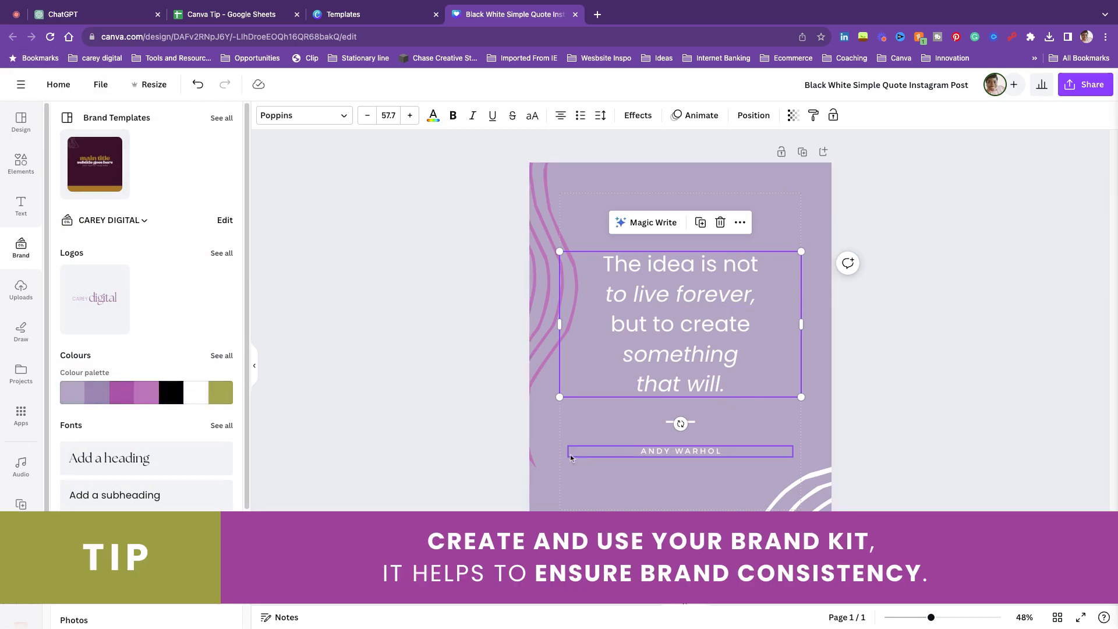
click(571, 496)
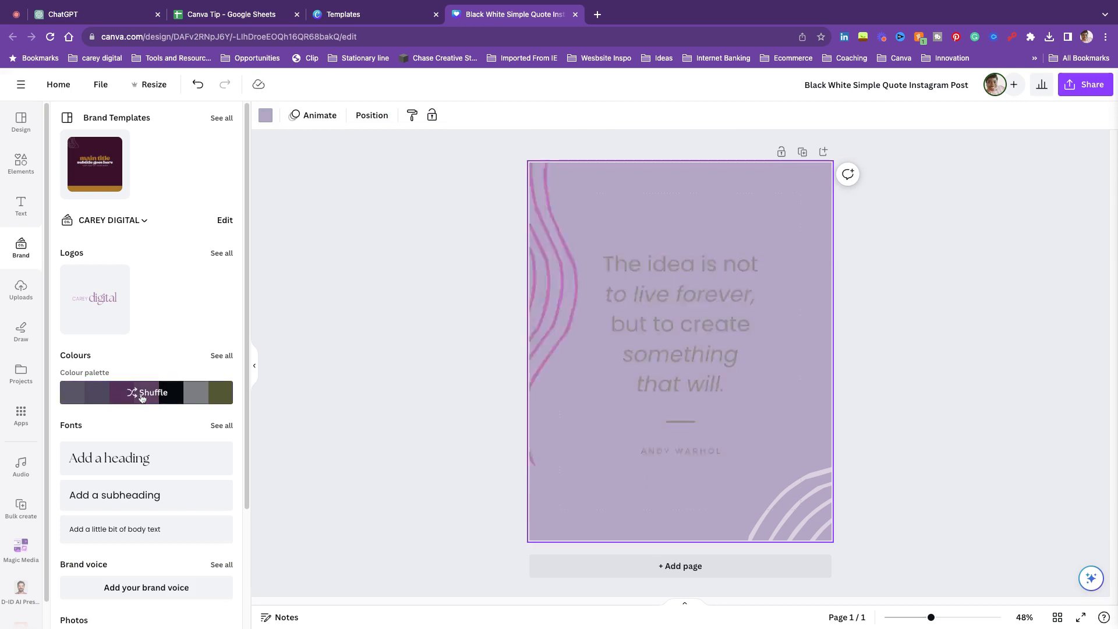
click(142, 399)
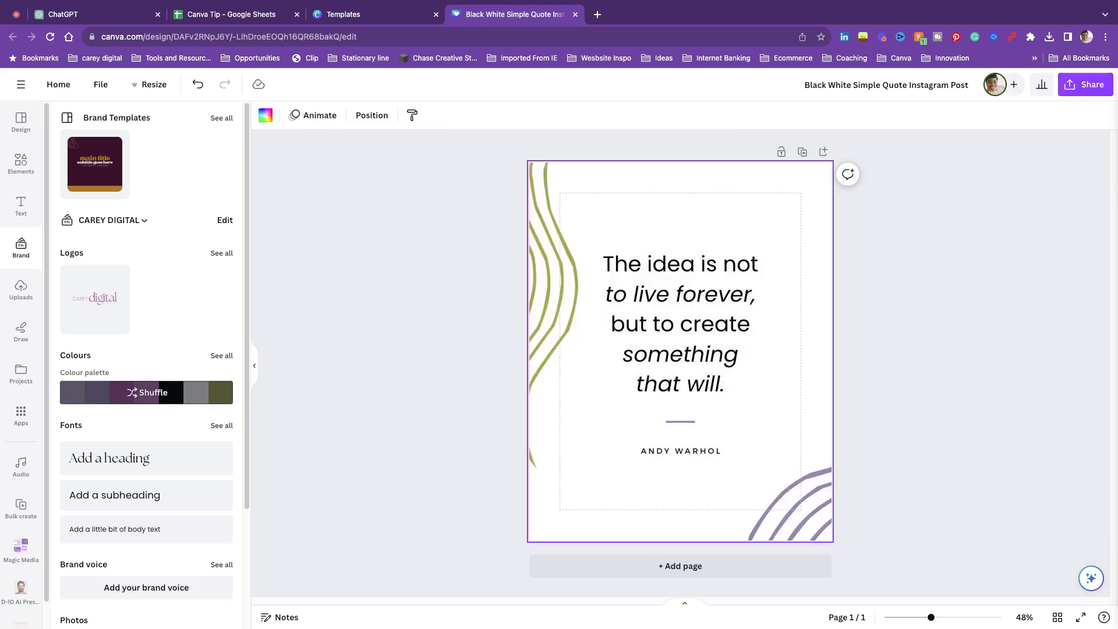
click(142, 399)
click(141, 398)
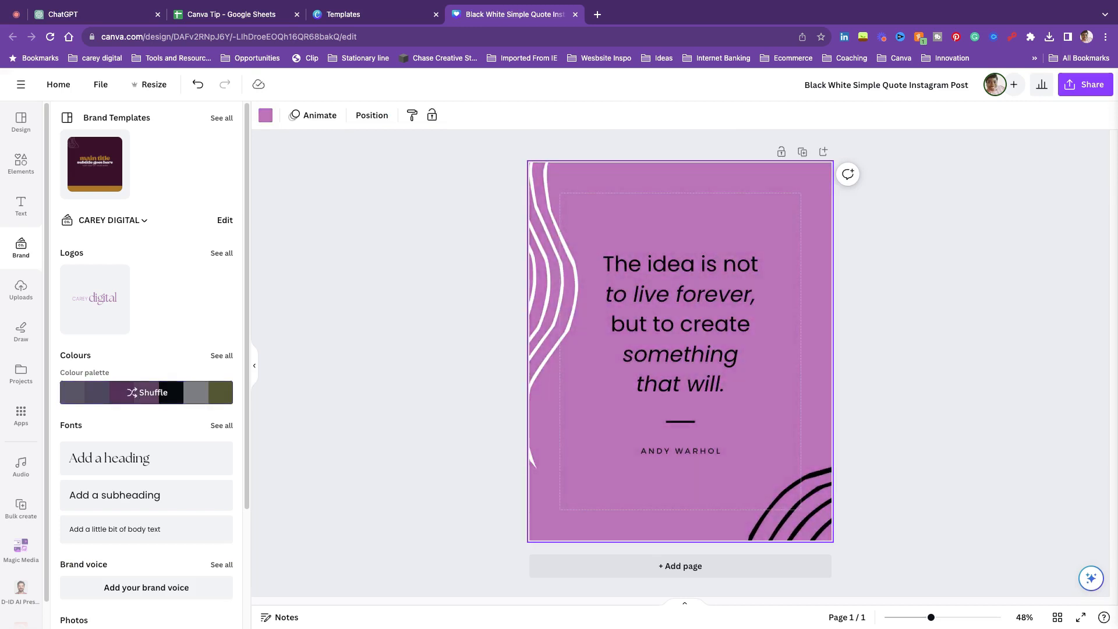
click(144, 395)
click(145, 395)
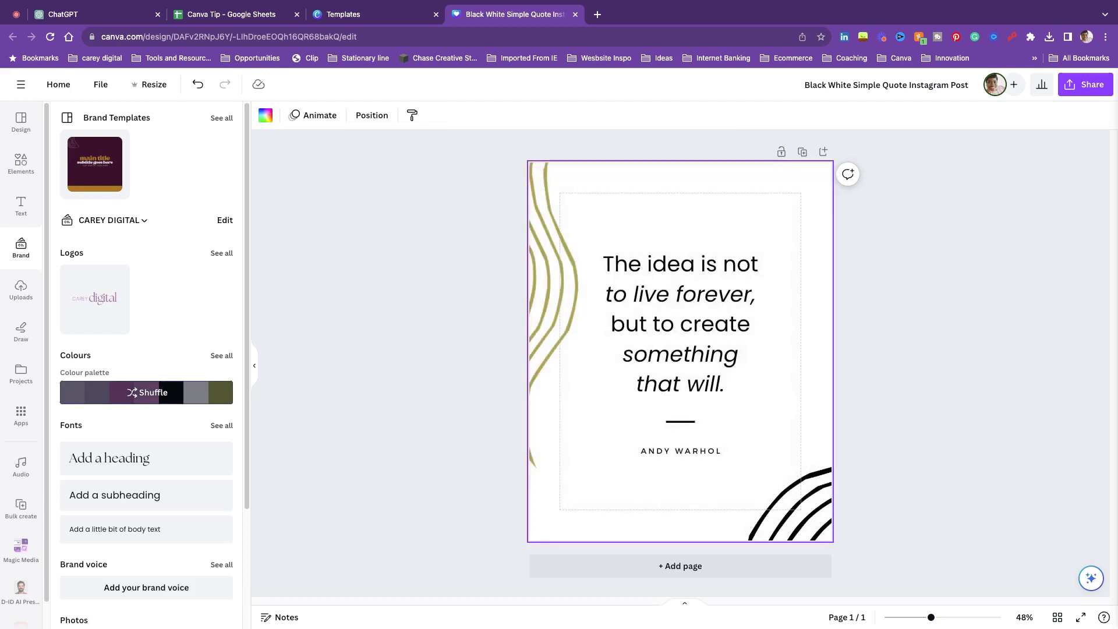
click(144, 394)
click(145, 395)
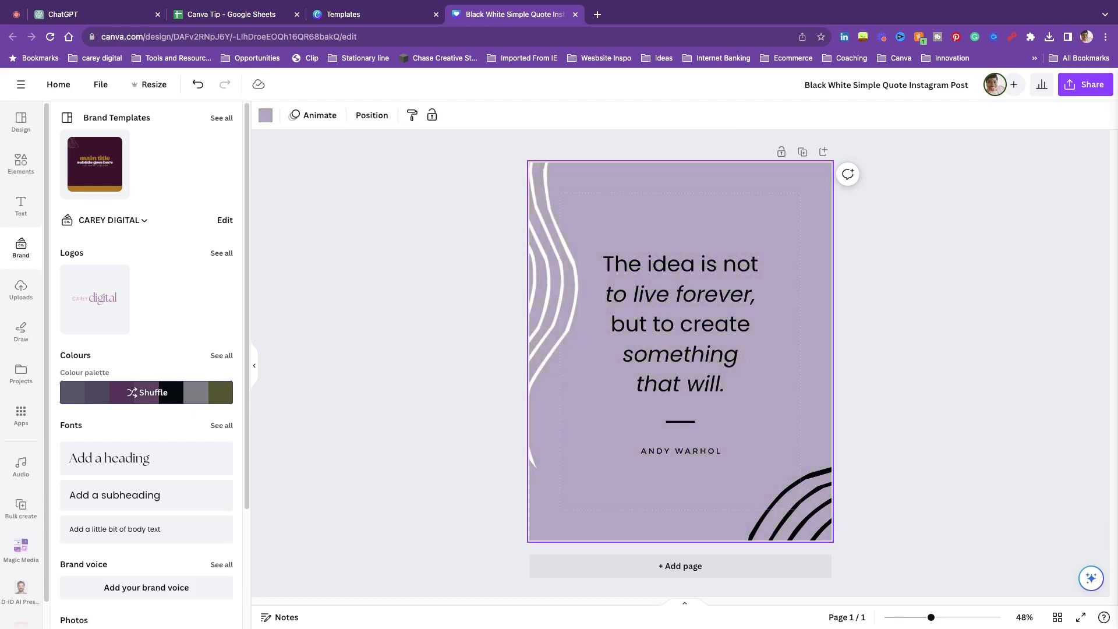
click(144, 395)
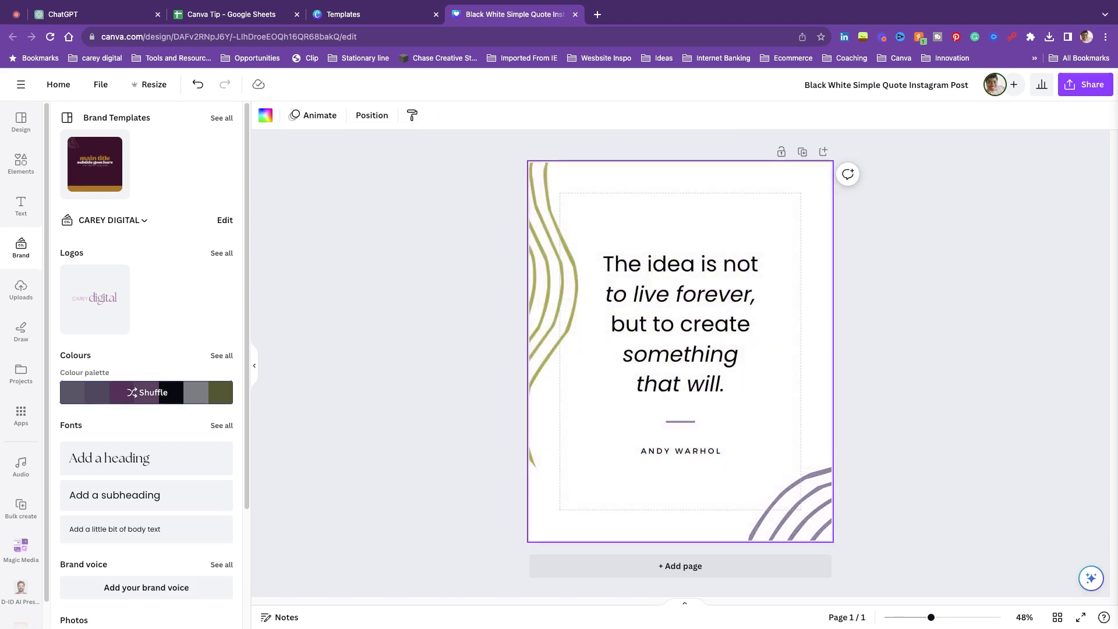
- Rotate the olive wavy-lines graphic on the page's left edge slightly
click(667, 385)
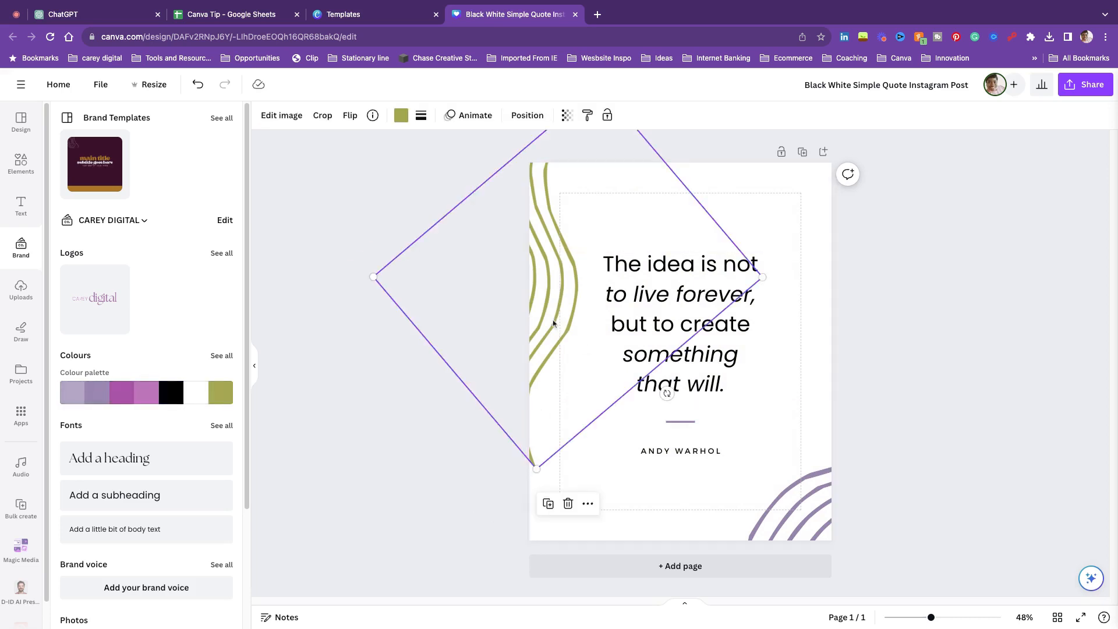
mouse_move(667, 394)
mouse_down()
mouse_move(656, 390)
mouse_move(662, 399)
mouse_up()
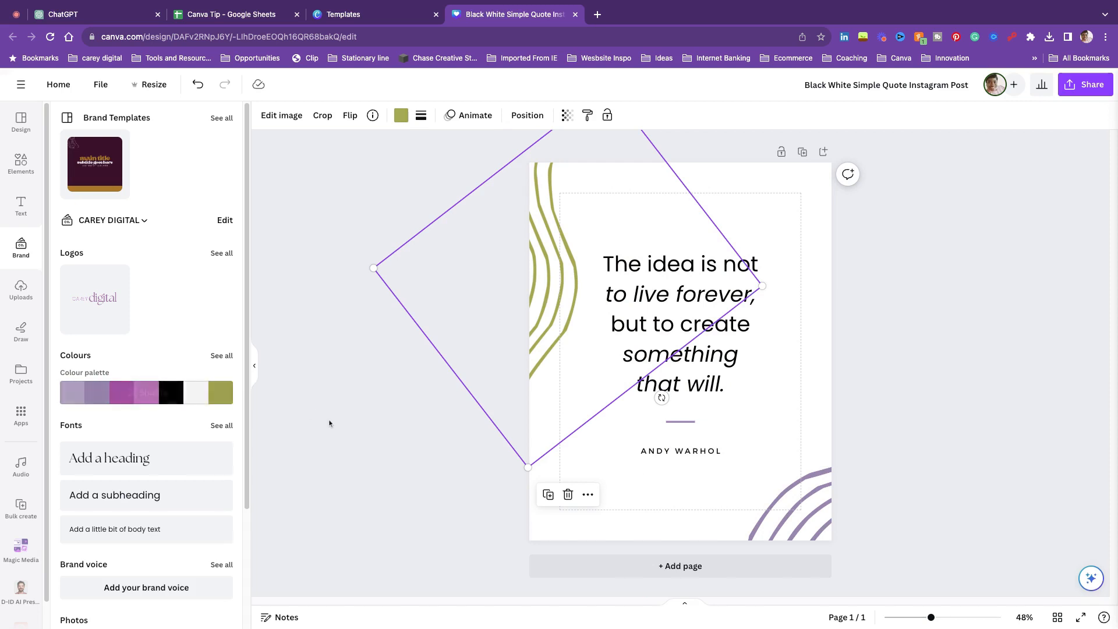
- Try further brand palette shuffles on the page, cycling back to the white background with olive and purple curves
click(150, 396)
click(149, 396)
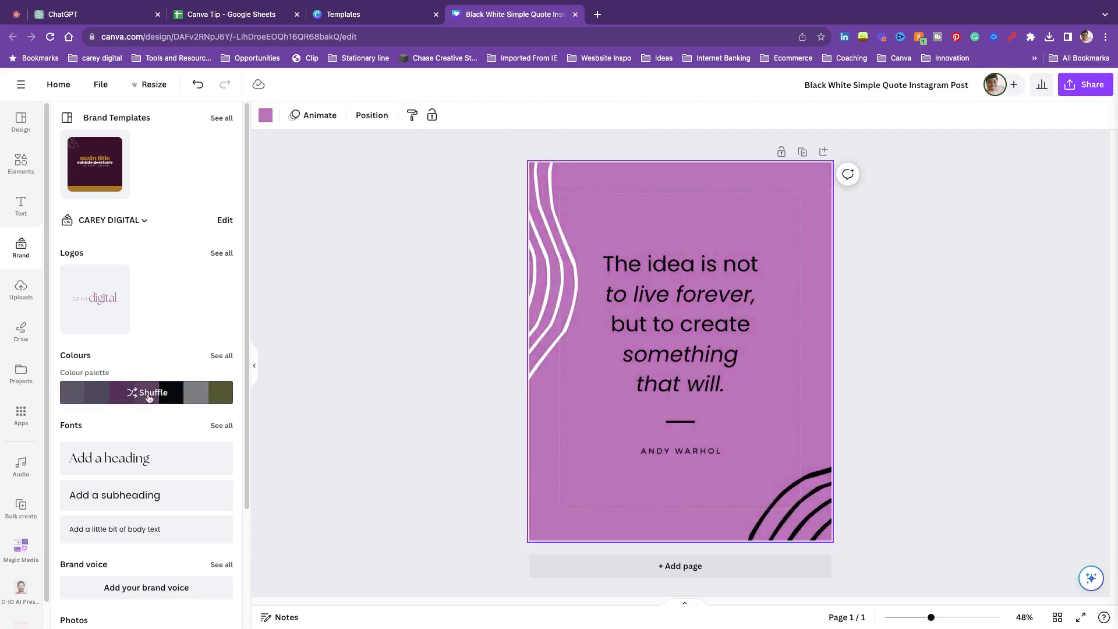
click(150, 396)
click(149, 396)
click(149, 396)
click(149, 397)
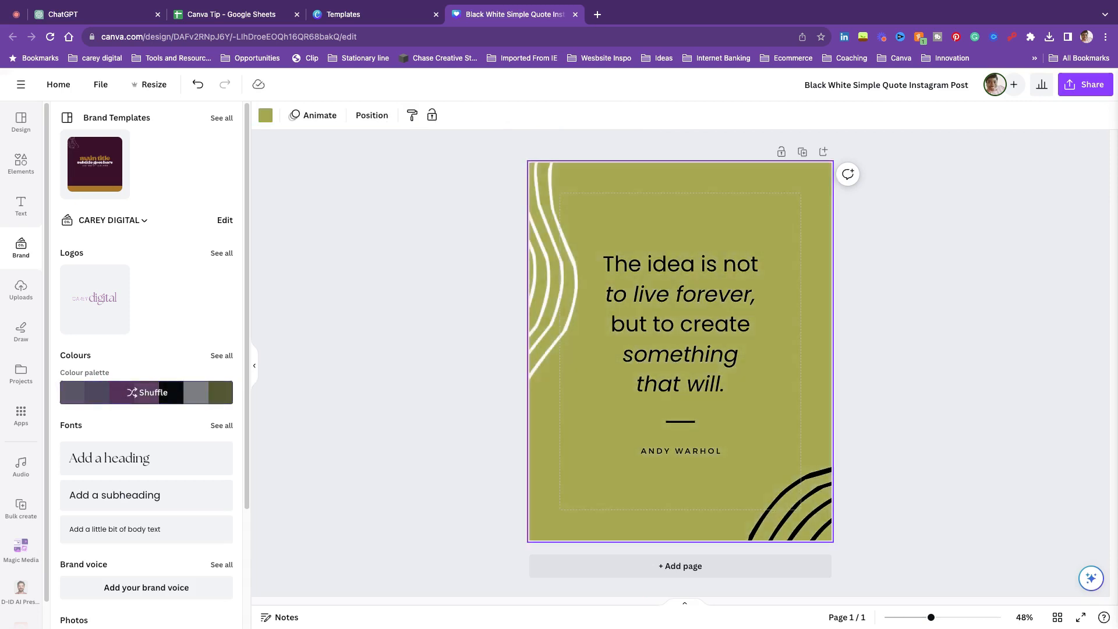
click(149, 396)
click(149, 394)
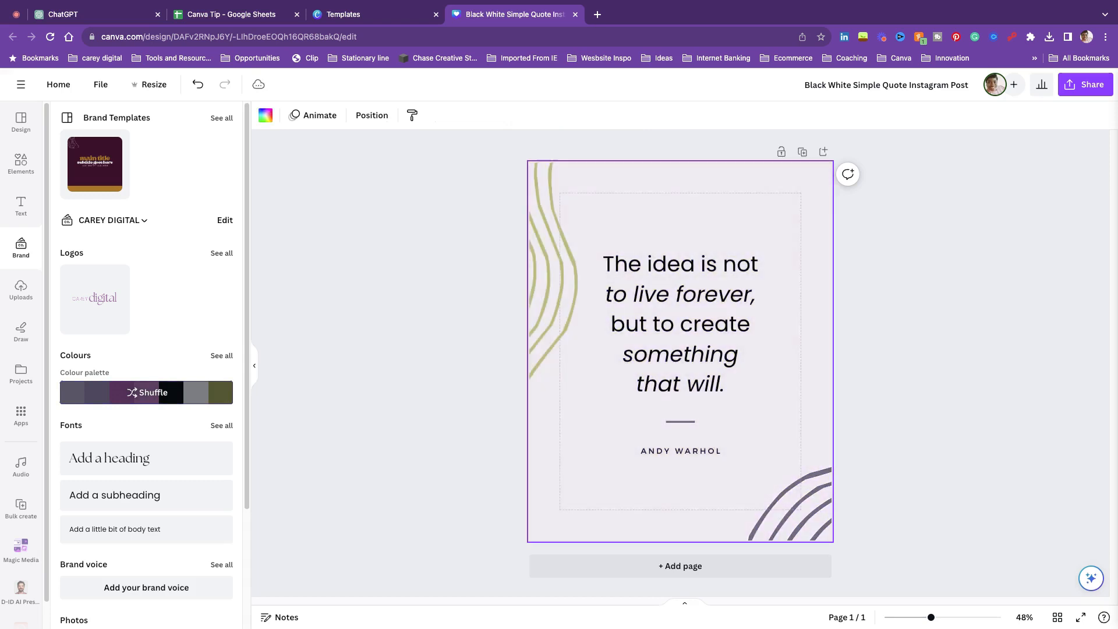
click(935, 359)
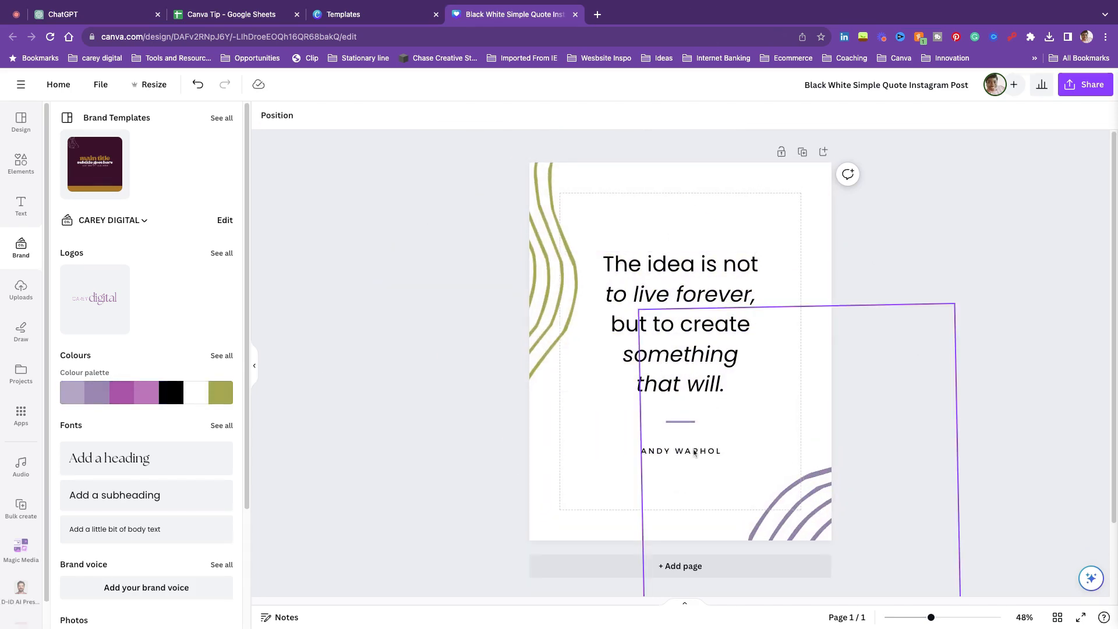
- Set the font of the author line below the divider to Poppins
click(657, 460)
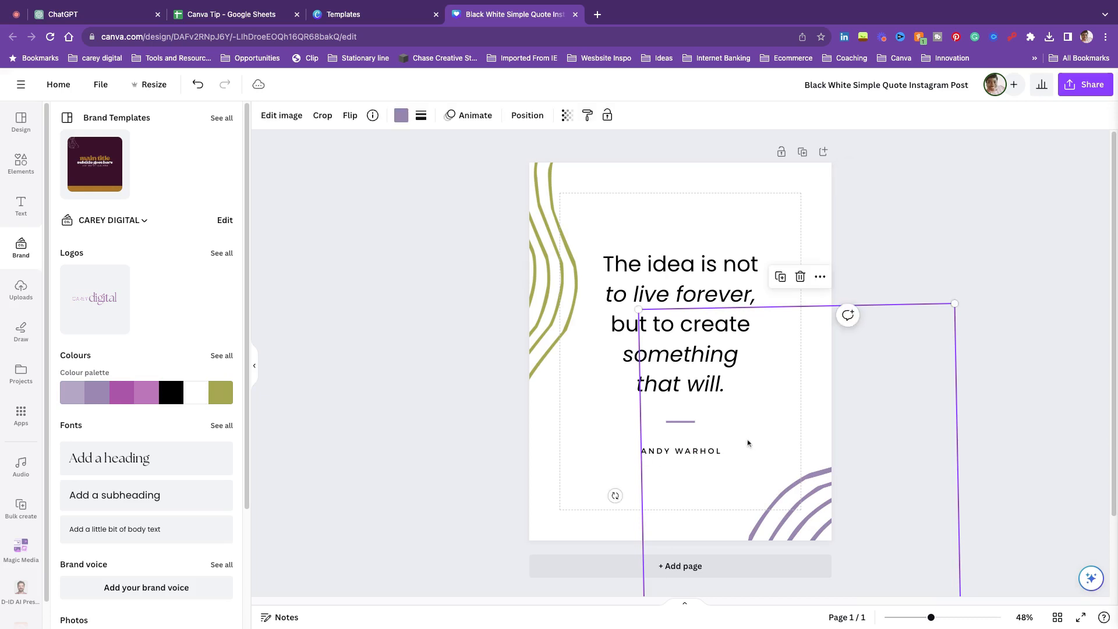
click(940, 252)
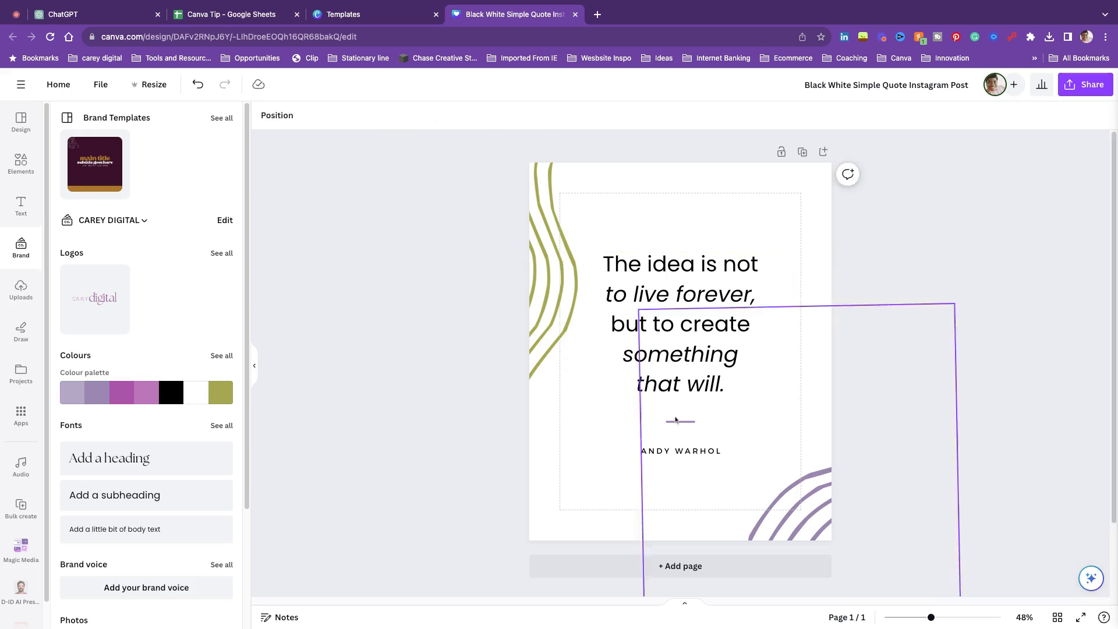
click(682, 452)
click(289, 121)
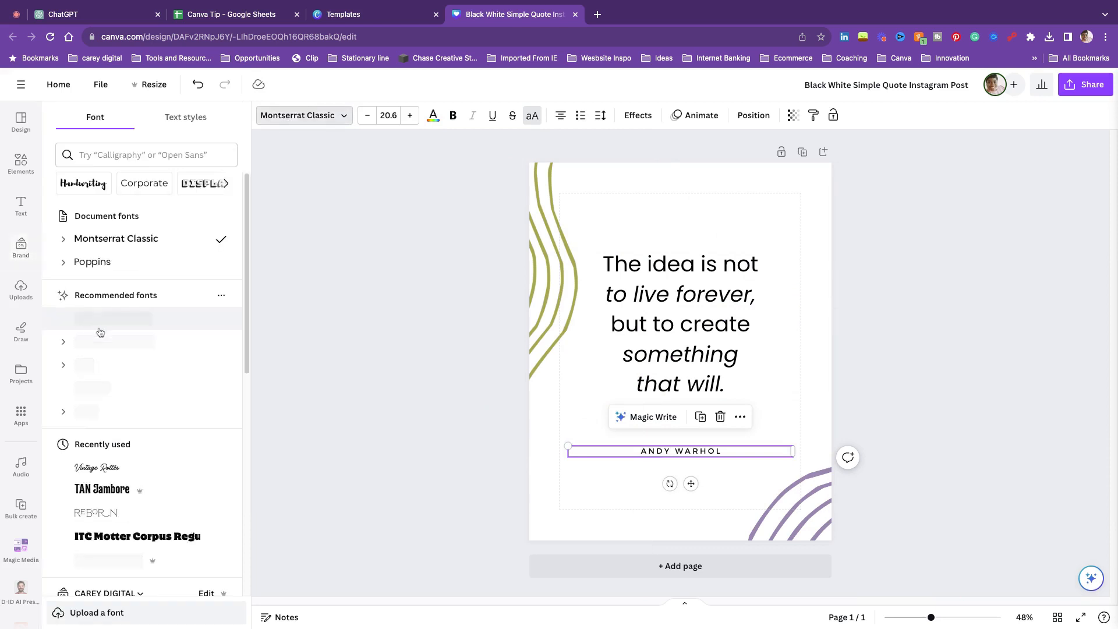
click(161, 265)
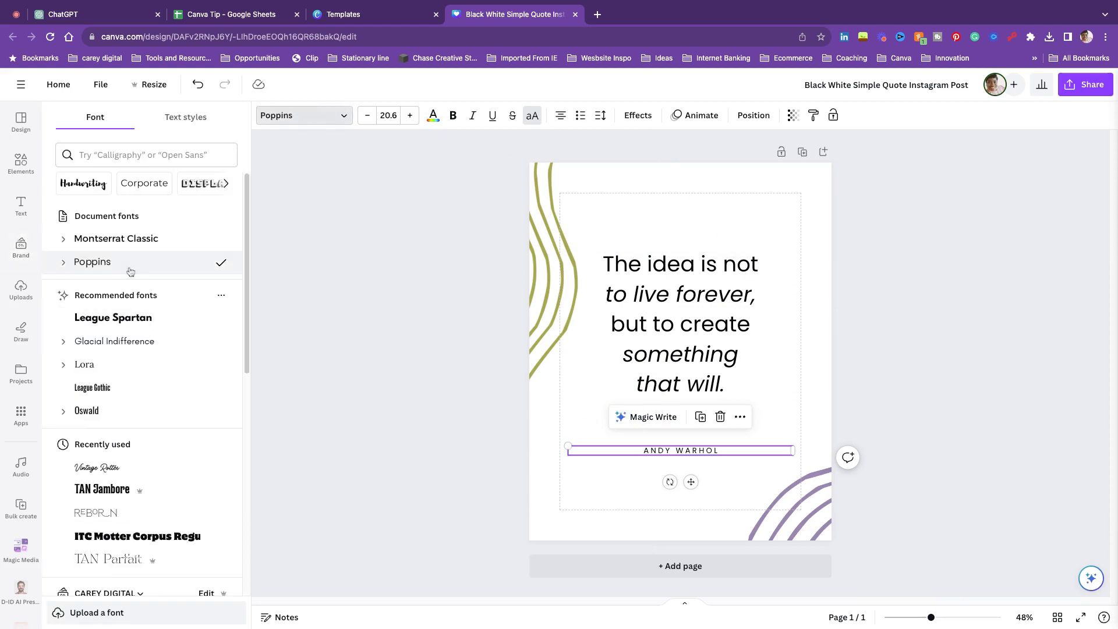
key(Escape)
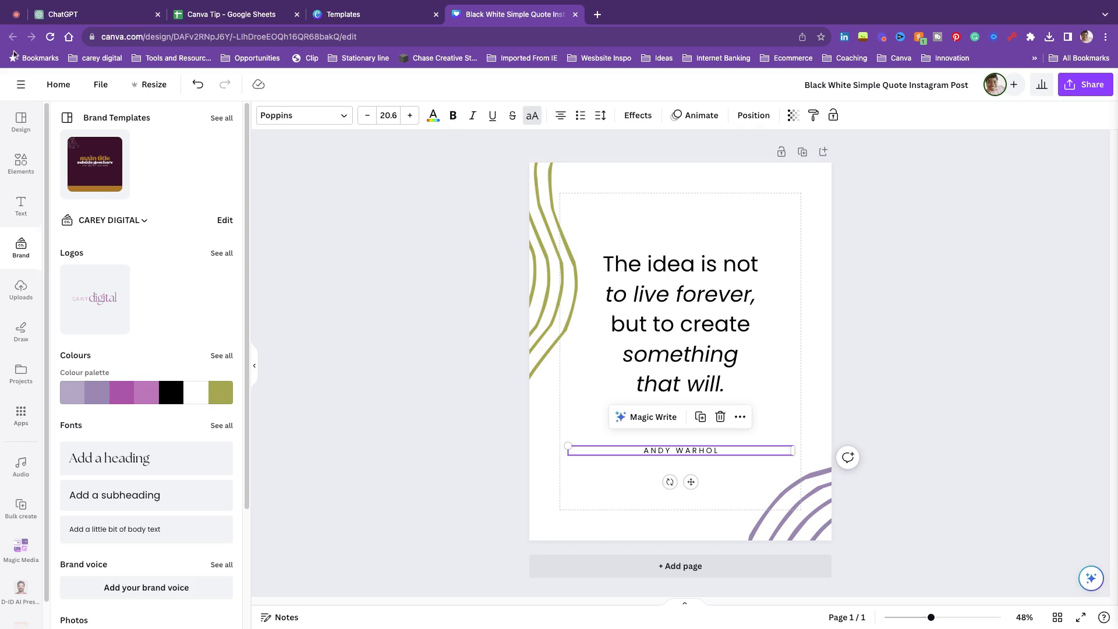
- Open the Bulk create app and upload the CSV file containing the Canva tips and social media handles
click(29, 425)
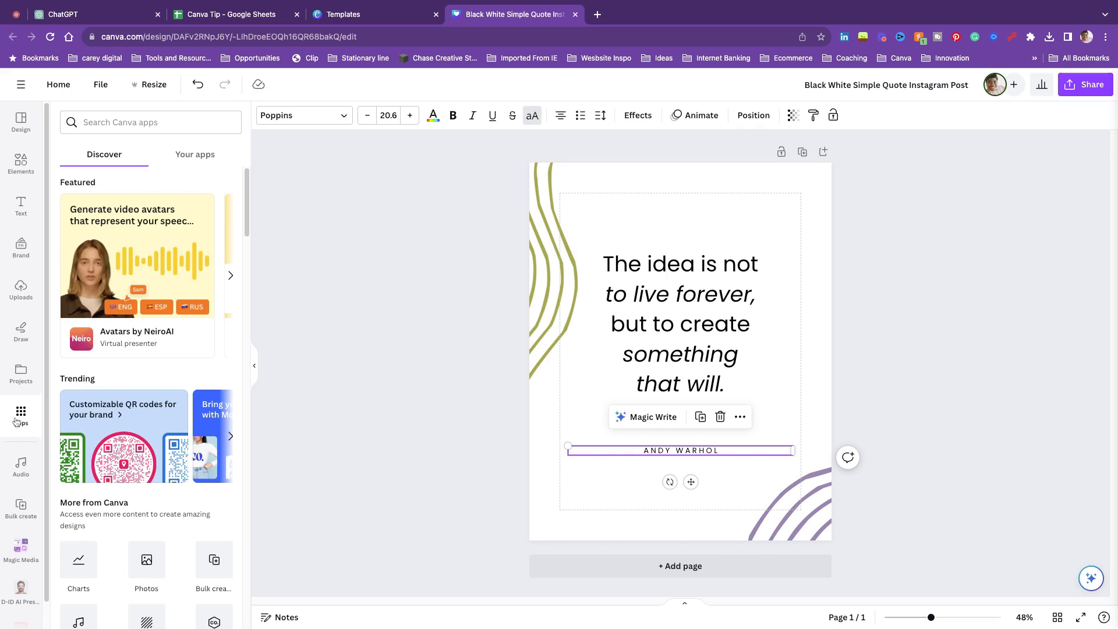
scroll(147, 452, down, 2)
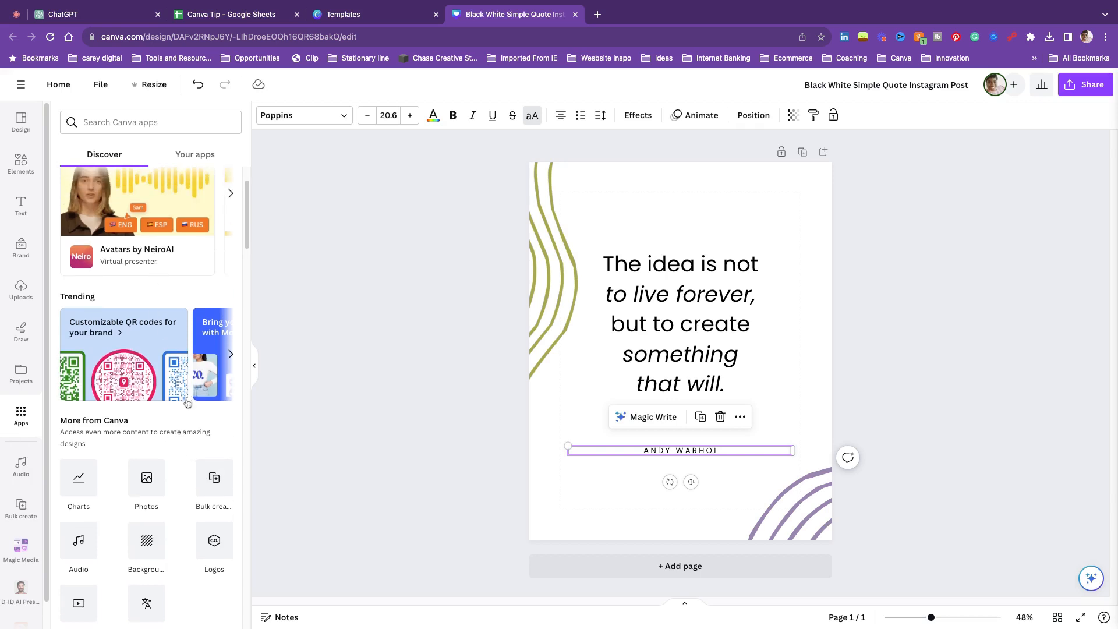
scroll(158, 393, down, 2)
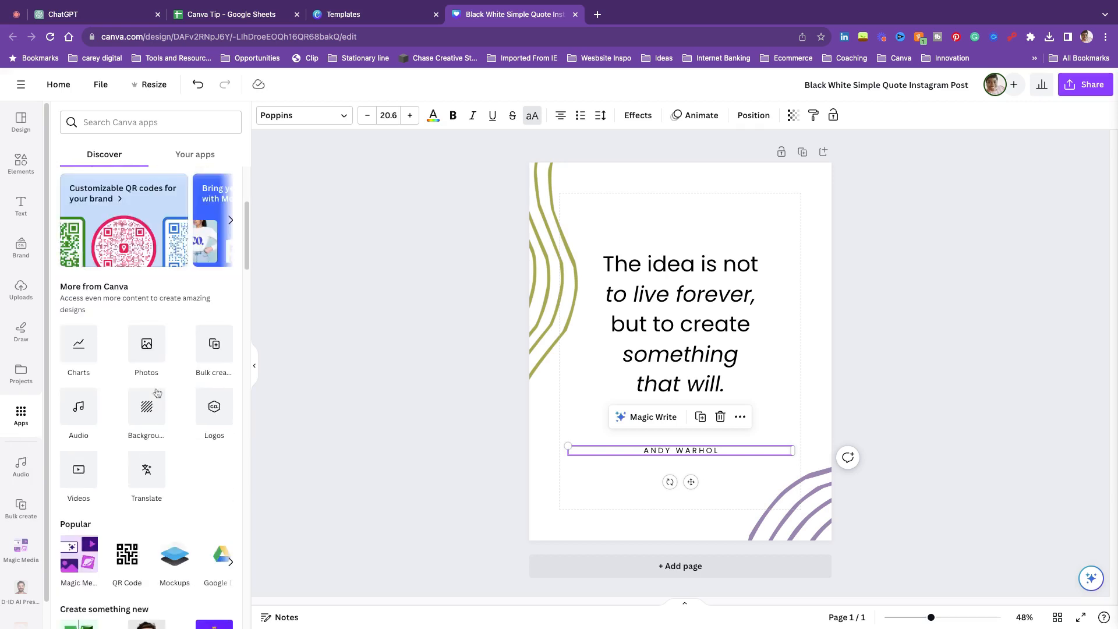
click(216, 346)
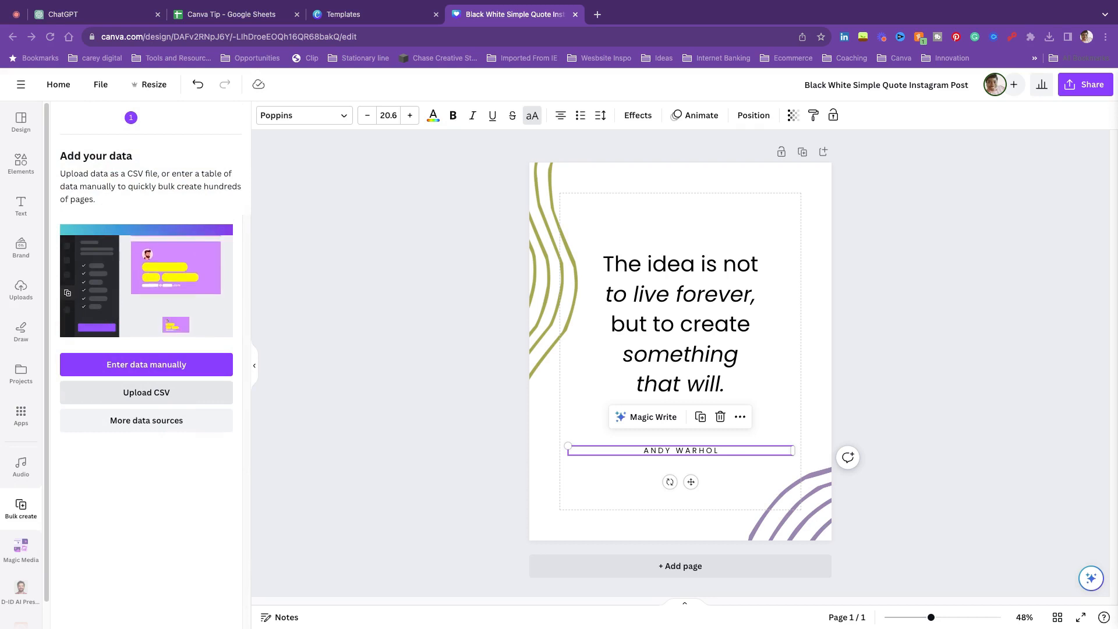
key(Return)
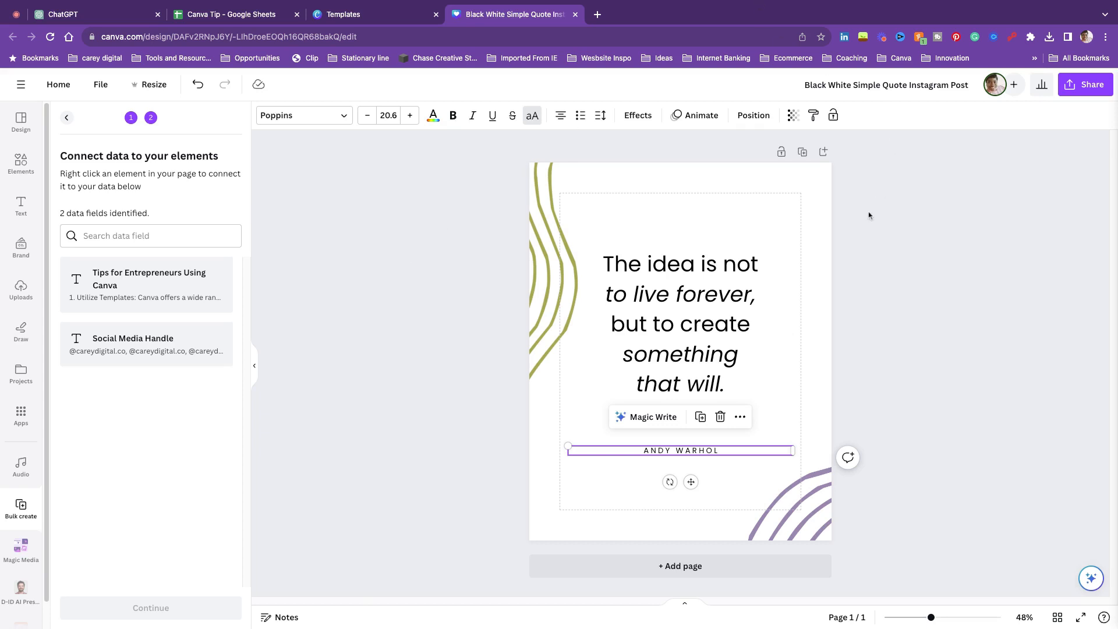
- Connect the central quote text to the "Tips for Entrepreneurs Using Canva" data field
click(705, 268)
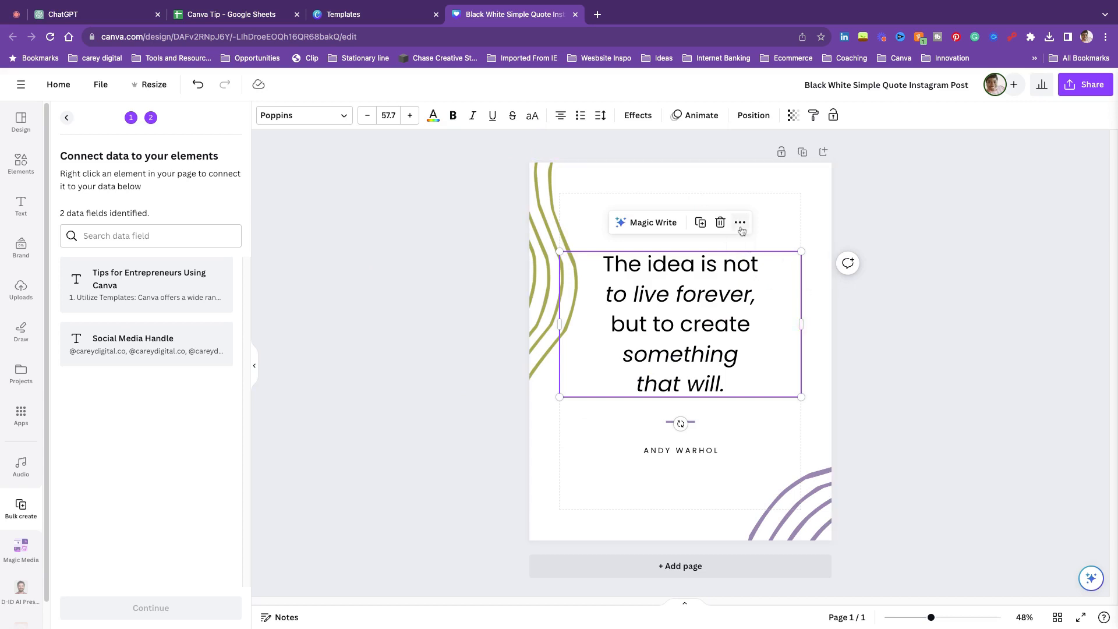
double_click(704, 305)
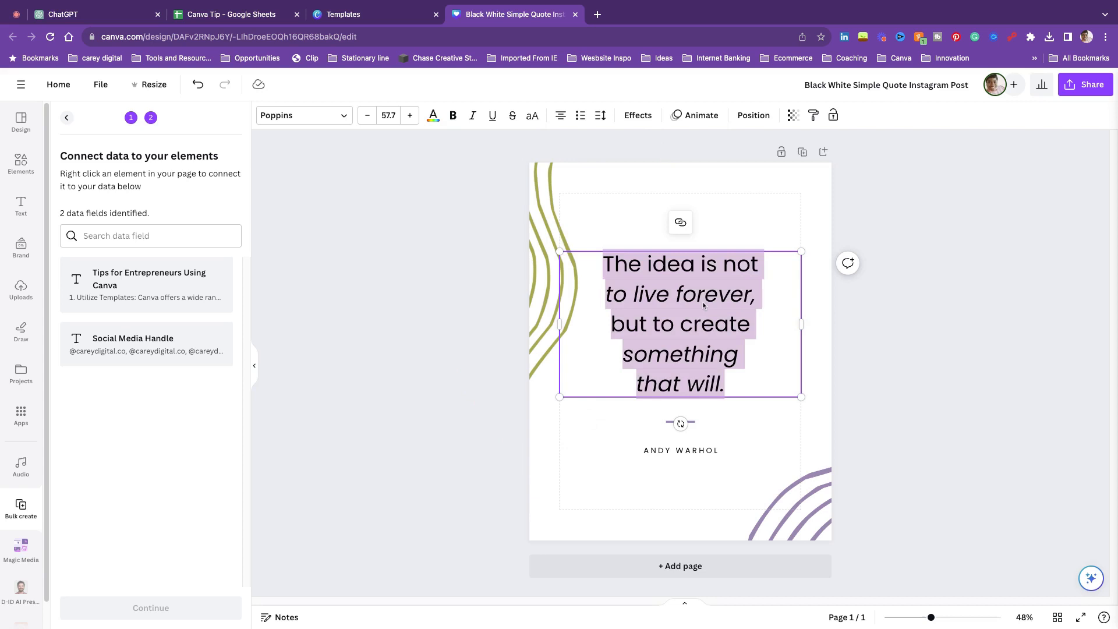
click(814, 292)
click(799, 266)
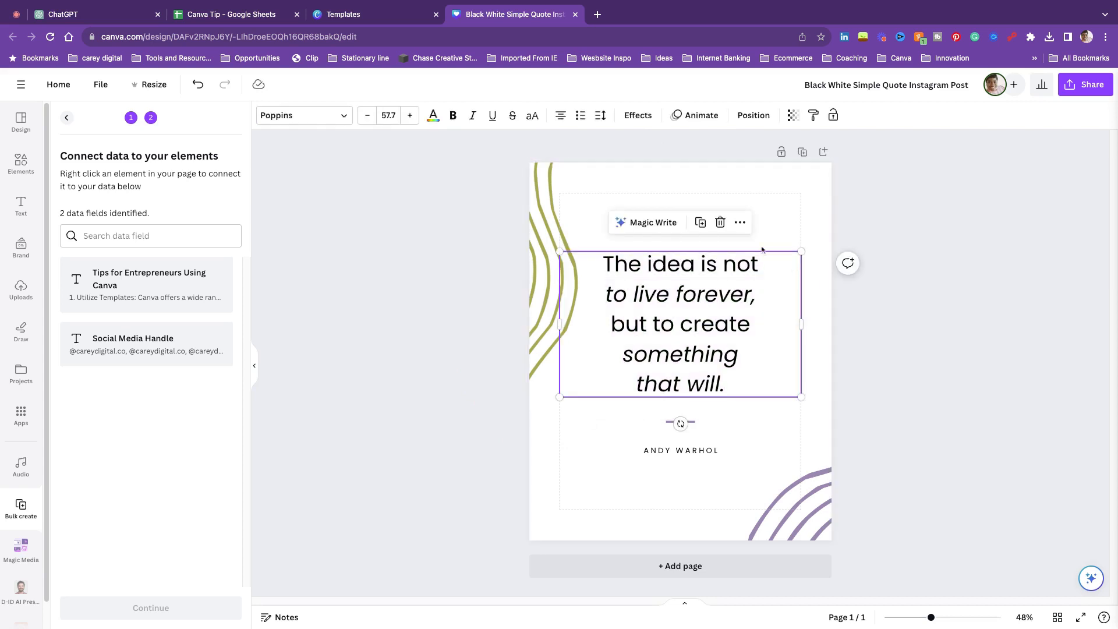
click(740, 224)
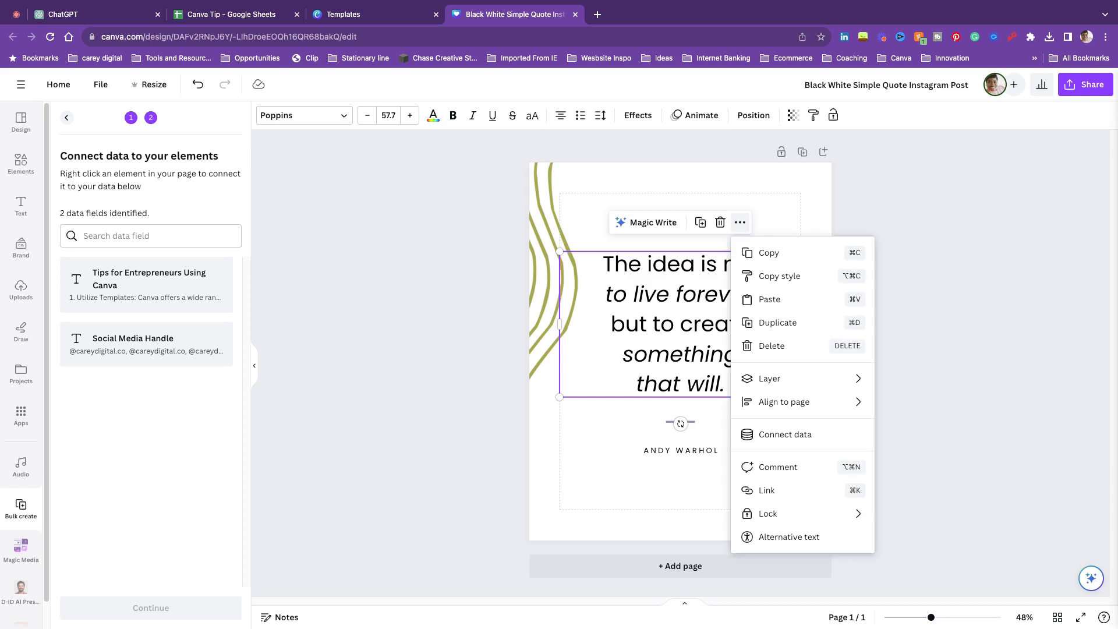
click(832, 442)
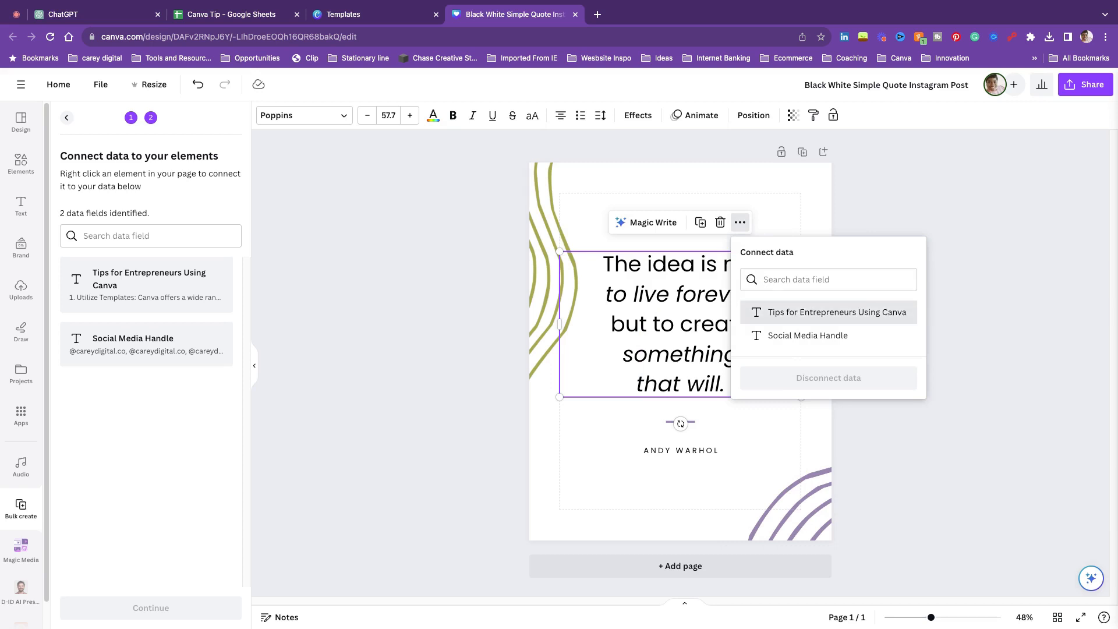
click(827, 312)
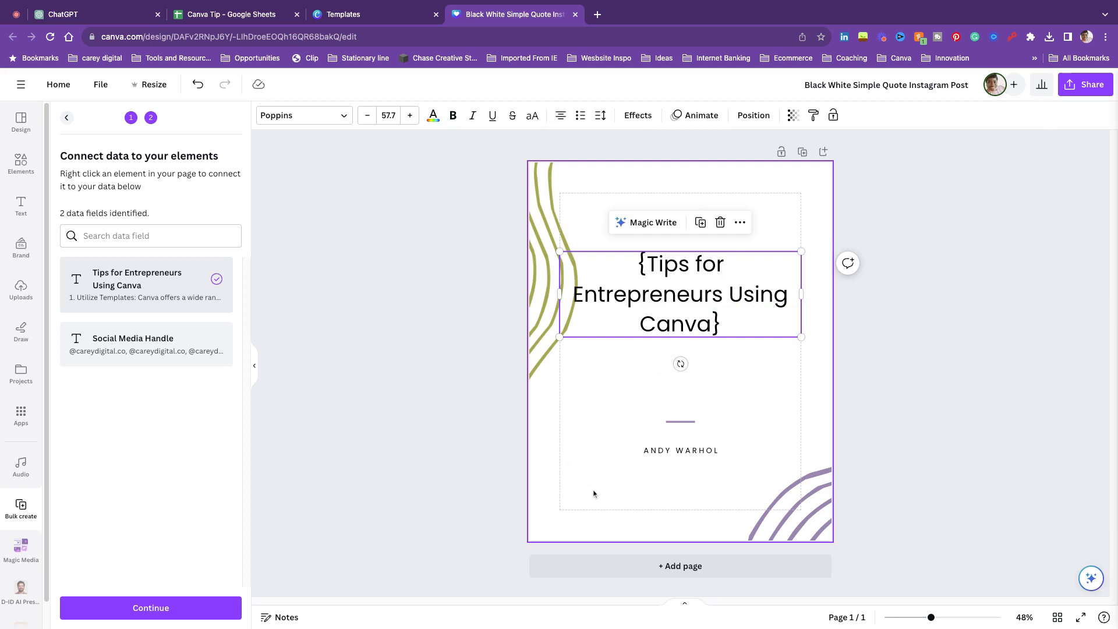
- Connect the author line to the "Social Media Handle" data field and generate the pages for all 10 tips
click(625, 452)
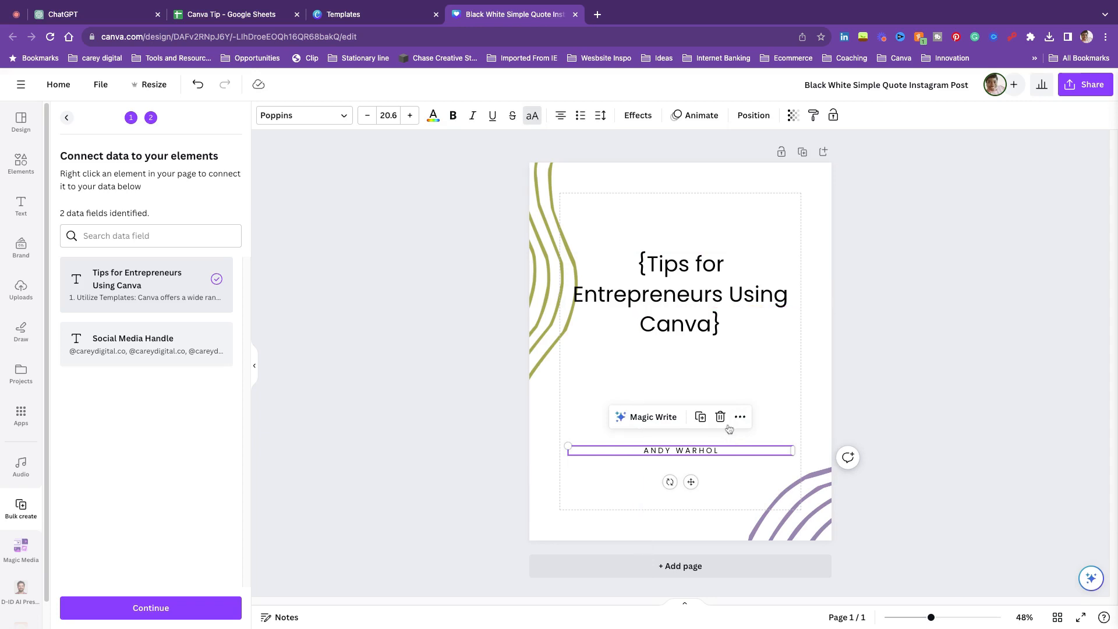
right_click(731, 450)
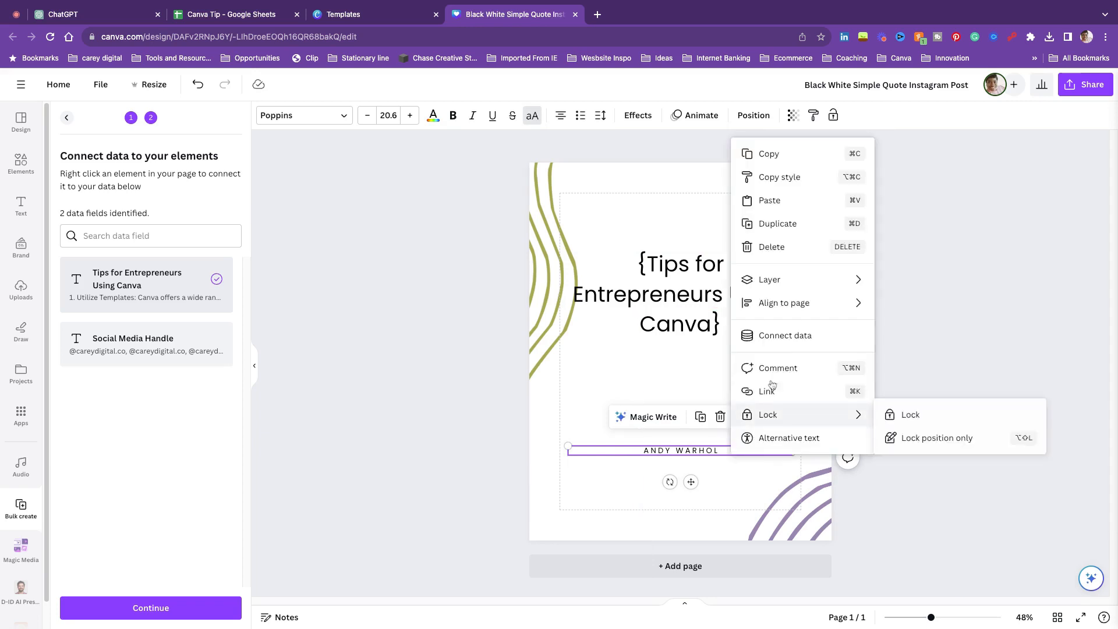
click(792, 340)
click(863, 347)
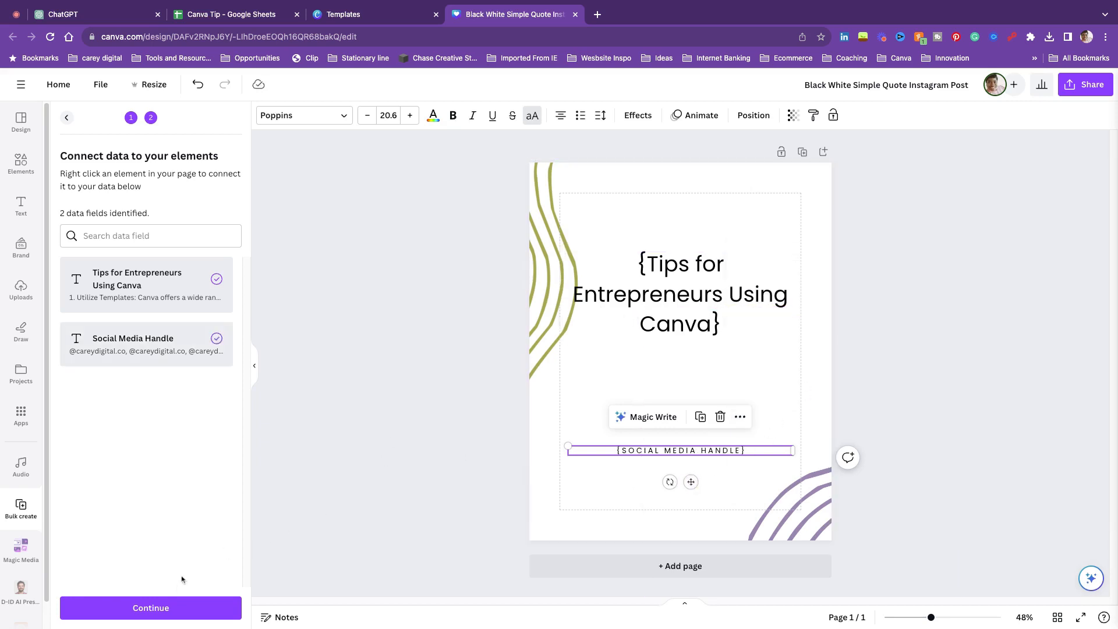
click(177, 594)
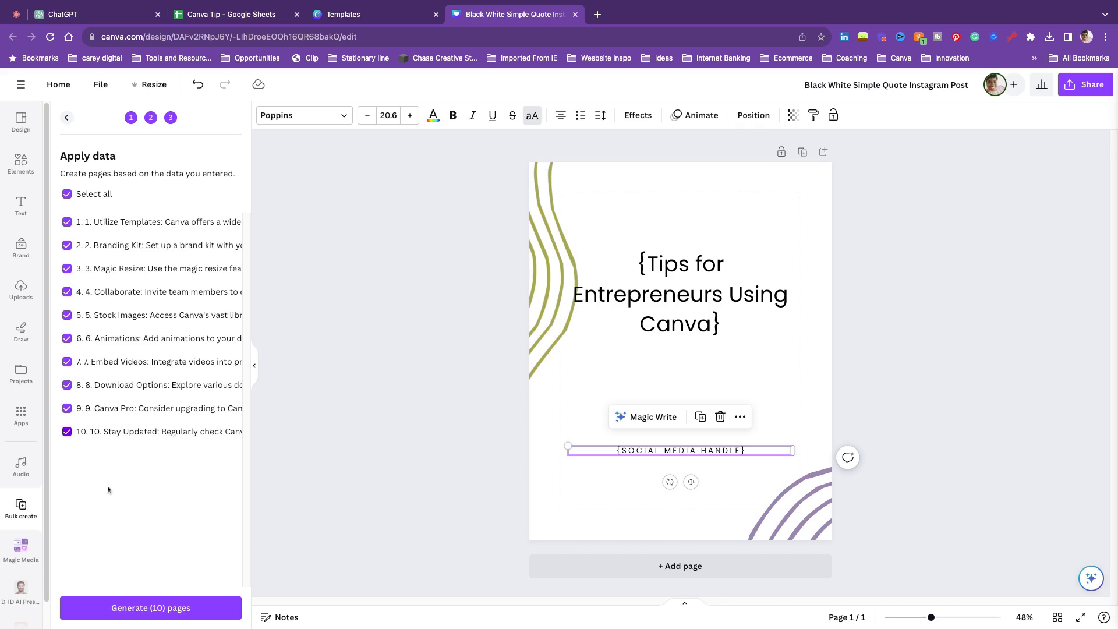
click(145, 609)
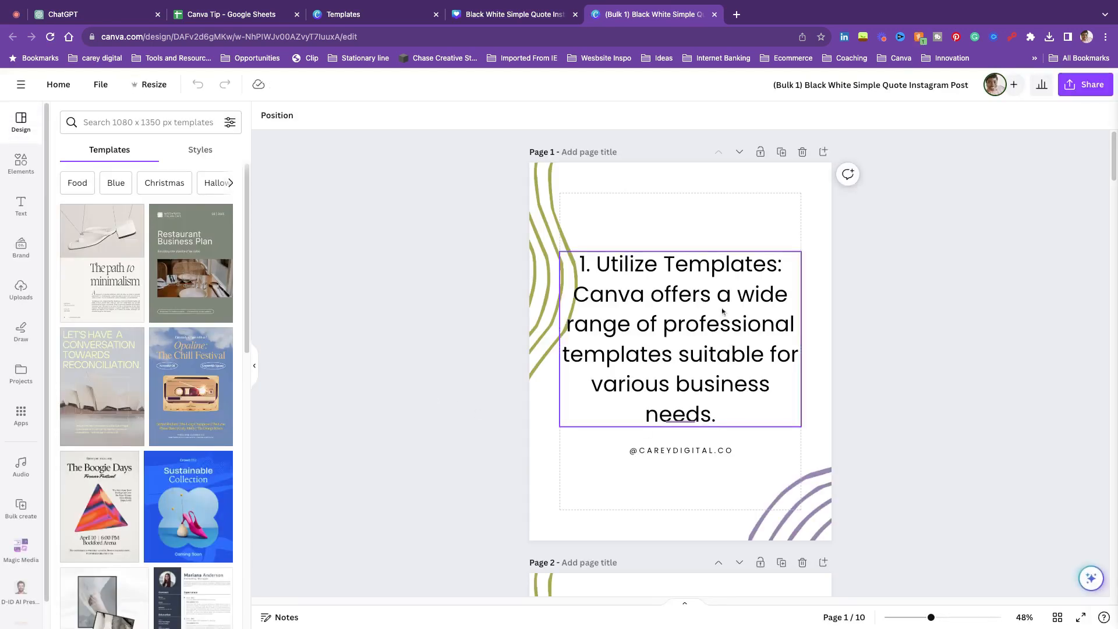
- Reduce the font size of the tip text on page 1 to 49.7
click(783, 294)
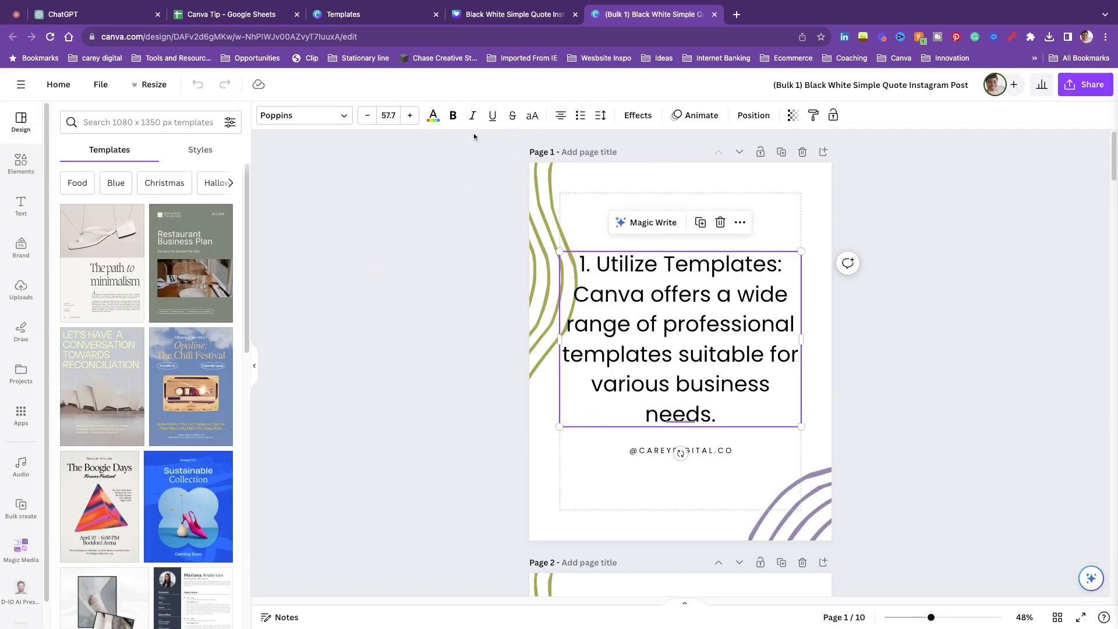
click(368, 116)
click(368, 116)
click(368, 116)
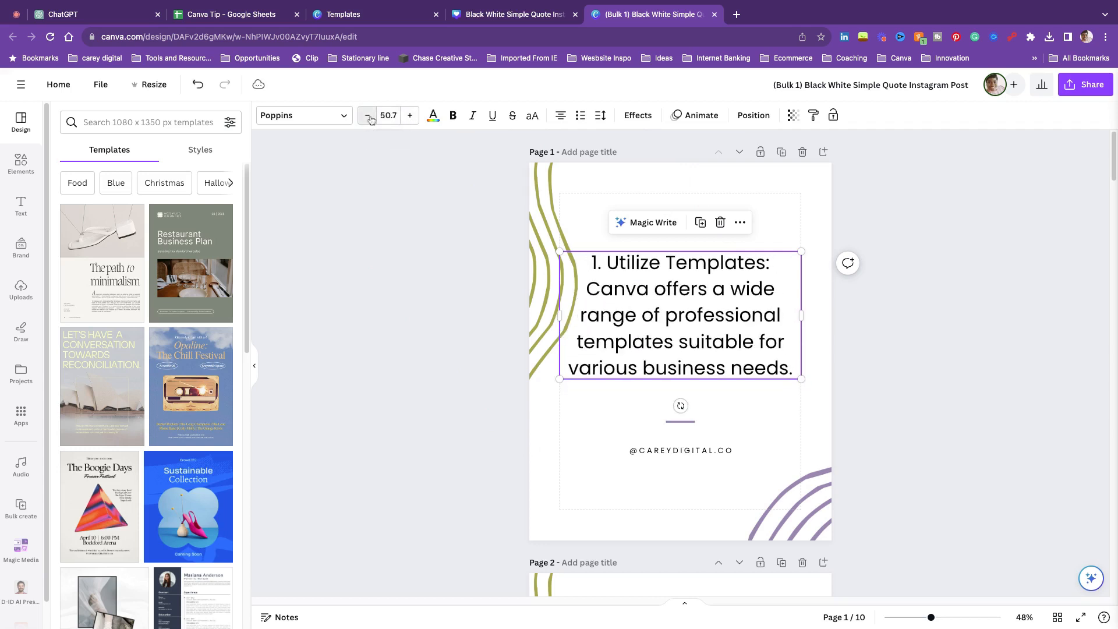
click(368, 116)
- Remove the leading number and the colon from page 1's tip, putting "Utilize Templates" on its own line above a blank line
click(673, 284)
click(581, 259)
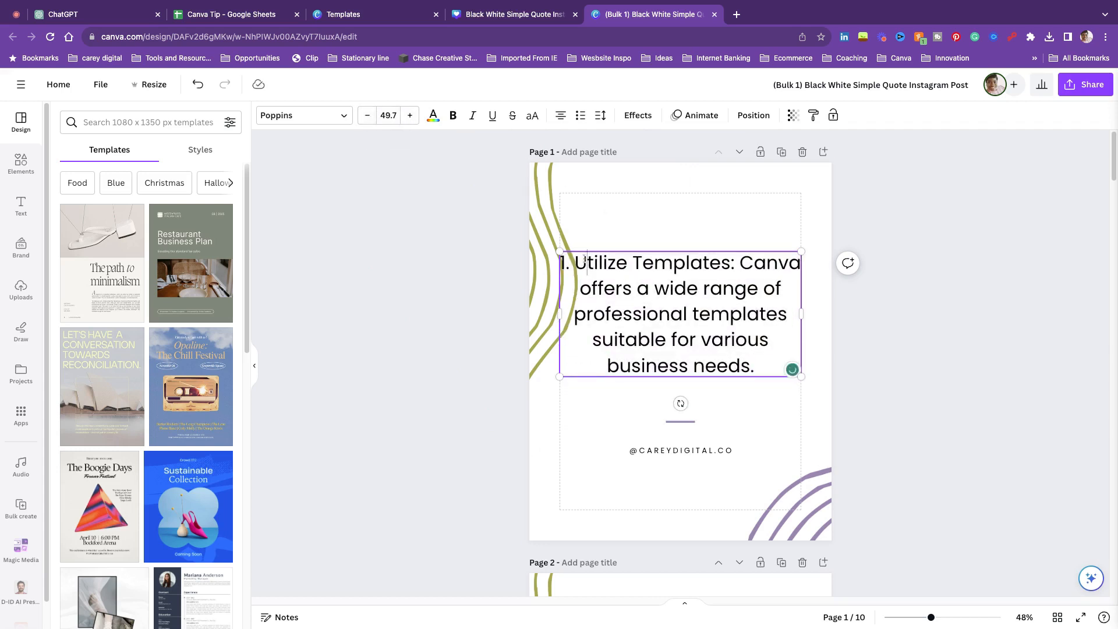
key(BackSpace)
key(BackSpace)
key(BackSpace)
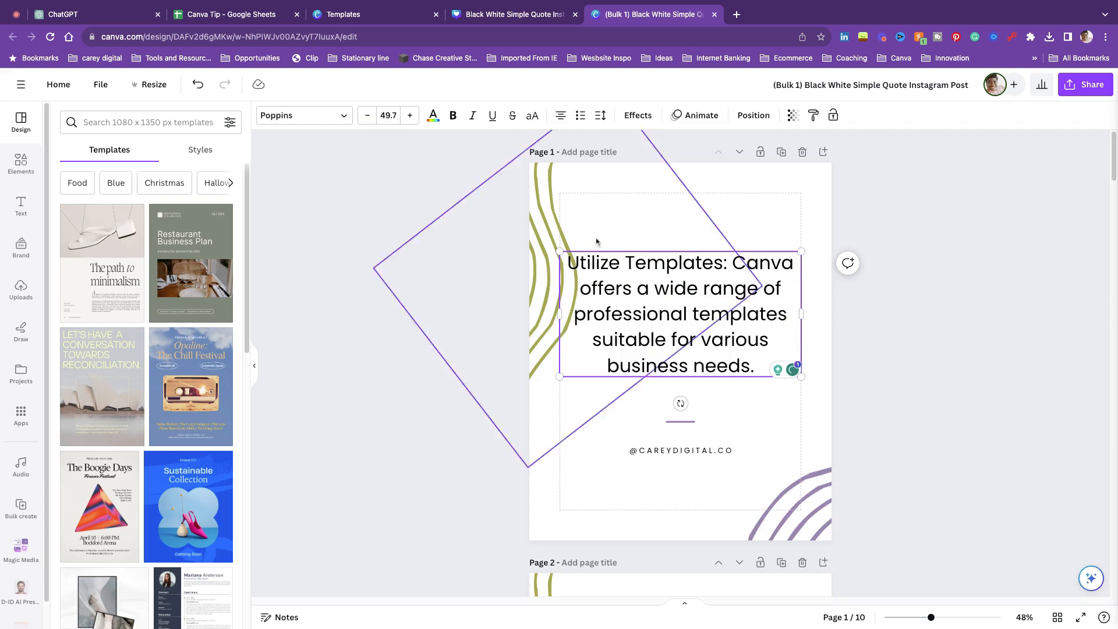
click(733, 262)
key(BackSpace)
key(BackSpace)
key(Return)
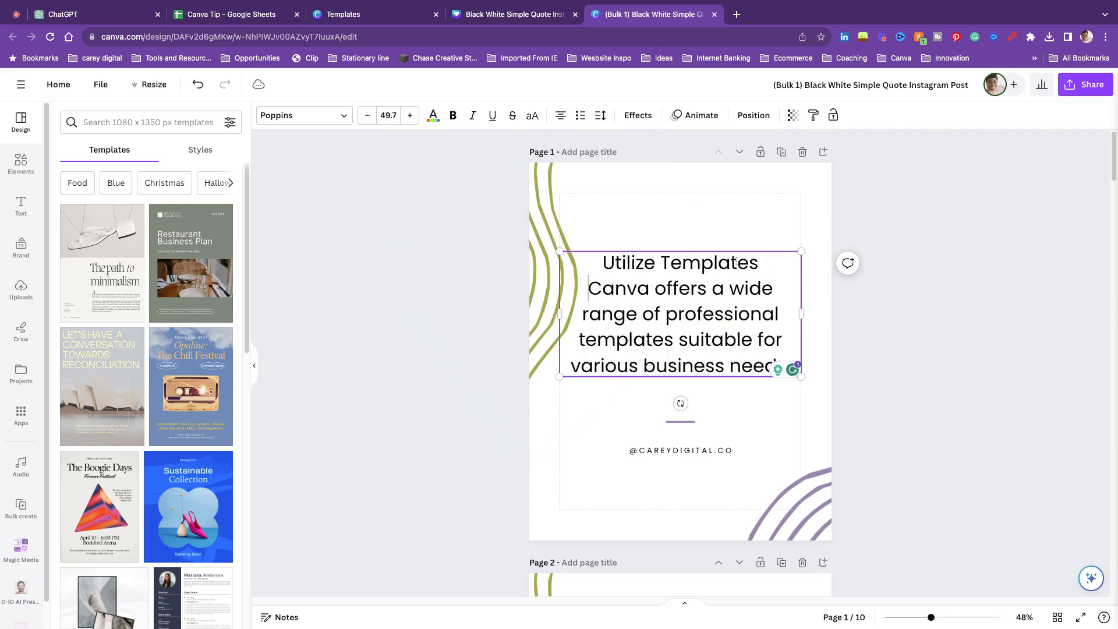
key(Return)
- Make the "Utilize Templates" heading on page 1 bold
drag(759, 256, 603, 256)
click(452, 115)
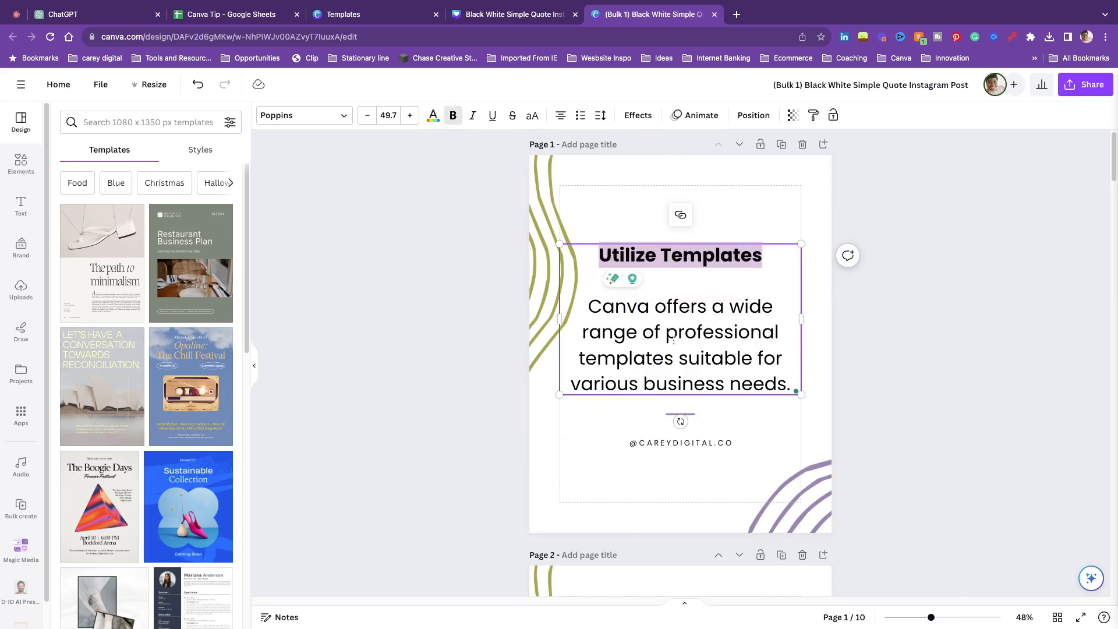
click(911, 364)
- On page 2, remove the tip's number and colon, and separate "Branding Kit" as a heading with blank lines above and below
scroll(758, 402, down, 5)
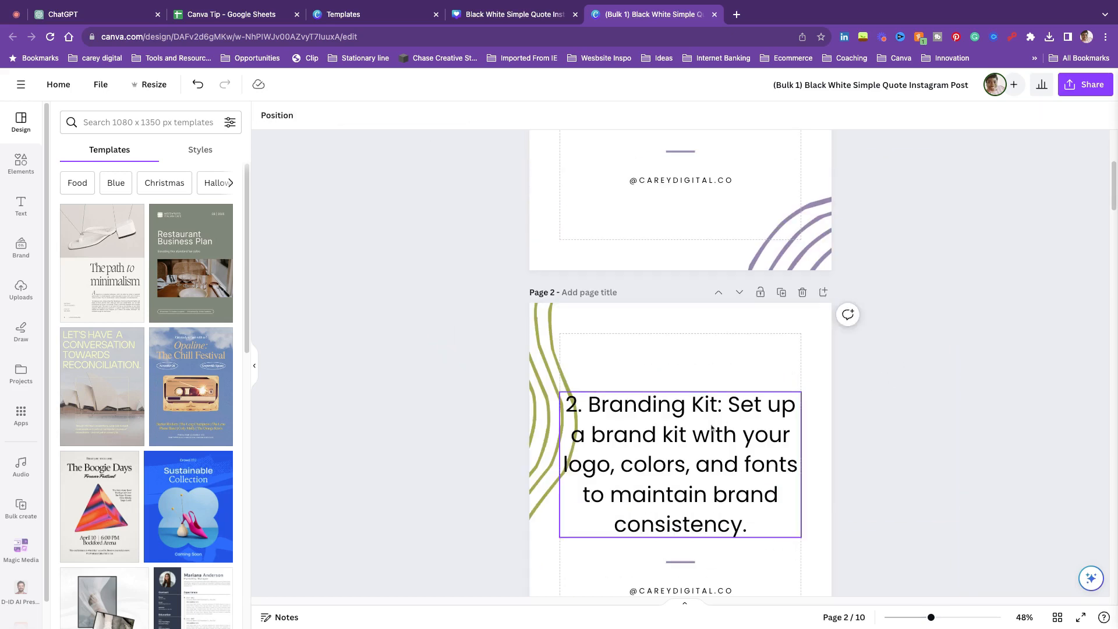
double_click(712, 428)
click(591, 420)
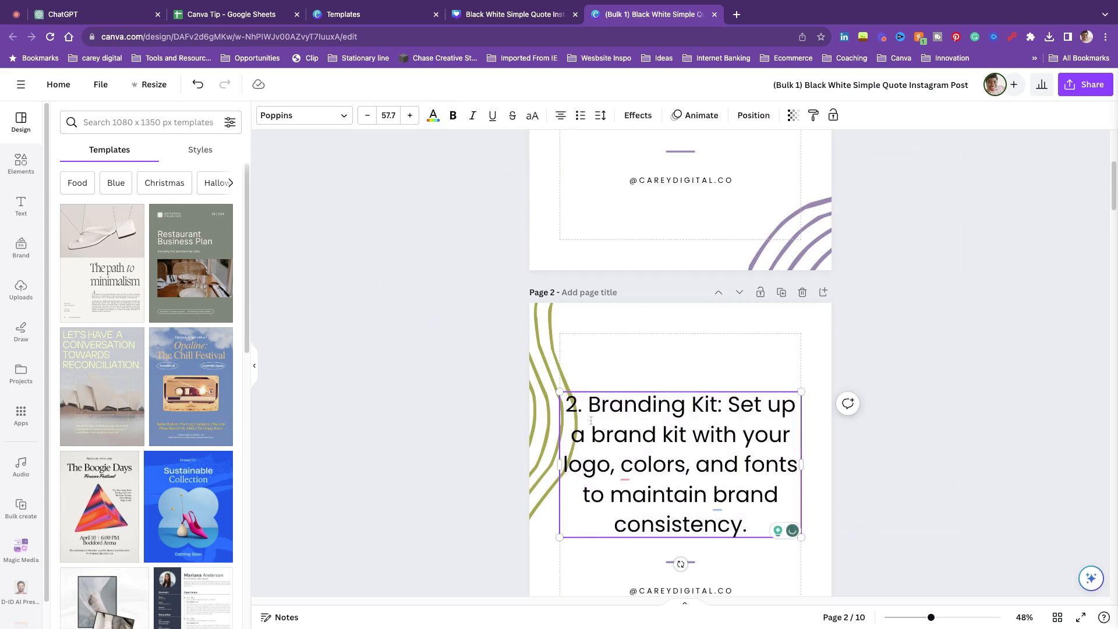
key(BackSpace)
key(BackSpace)
key(BackSpace)
key(Return)
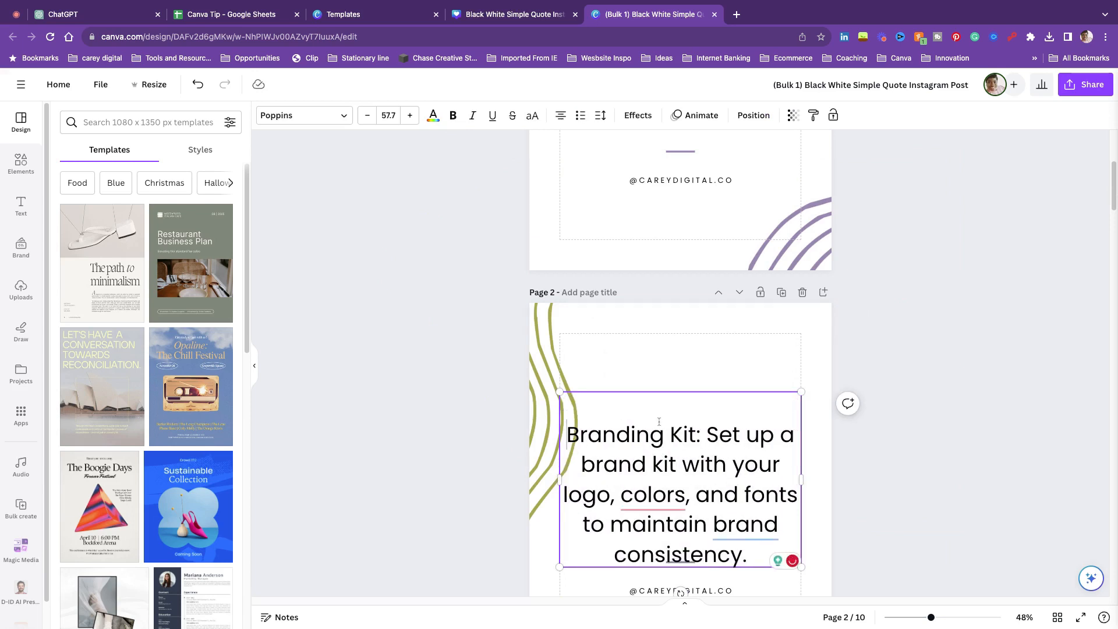
click(704, 437)
key(BackSpace)
key(BackSpace)
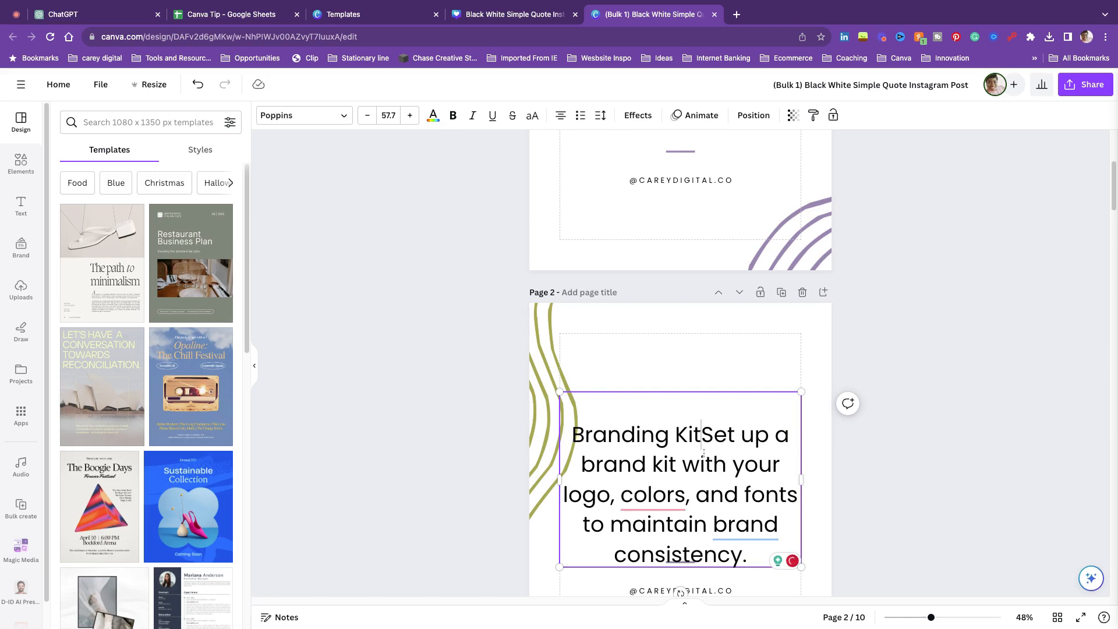
key(Return)
key(Return)
- Reduce the font size of the whole tip text on page 2 to 47.7
scroll(711, 425, down, 3)
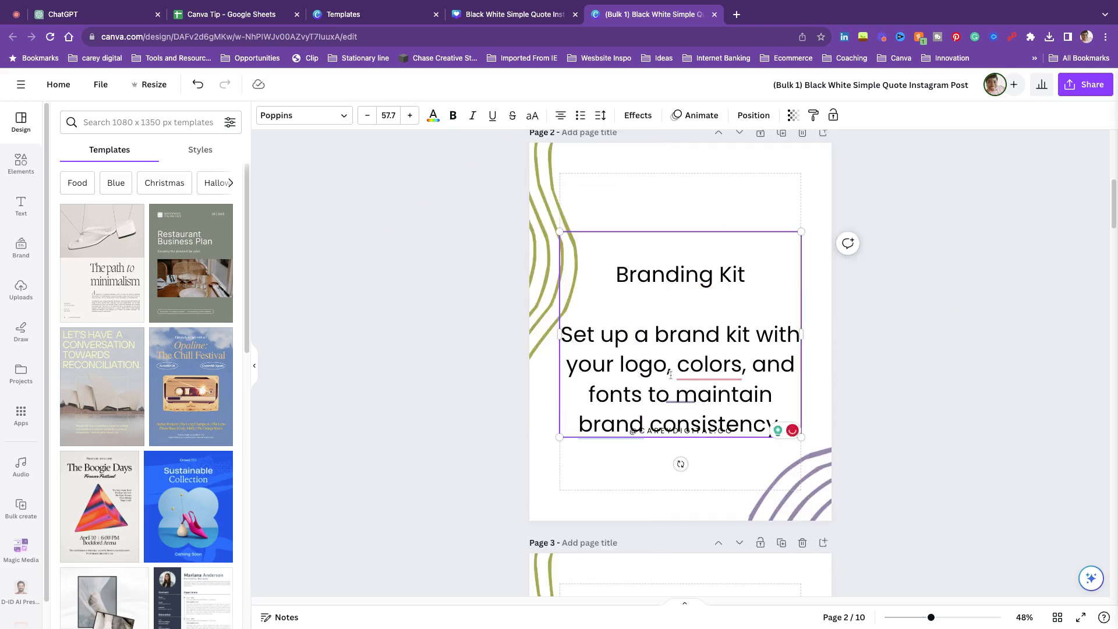
key(ctrl+a)
click(367, 116)
click(368, 116)
click(368, 116)
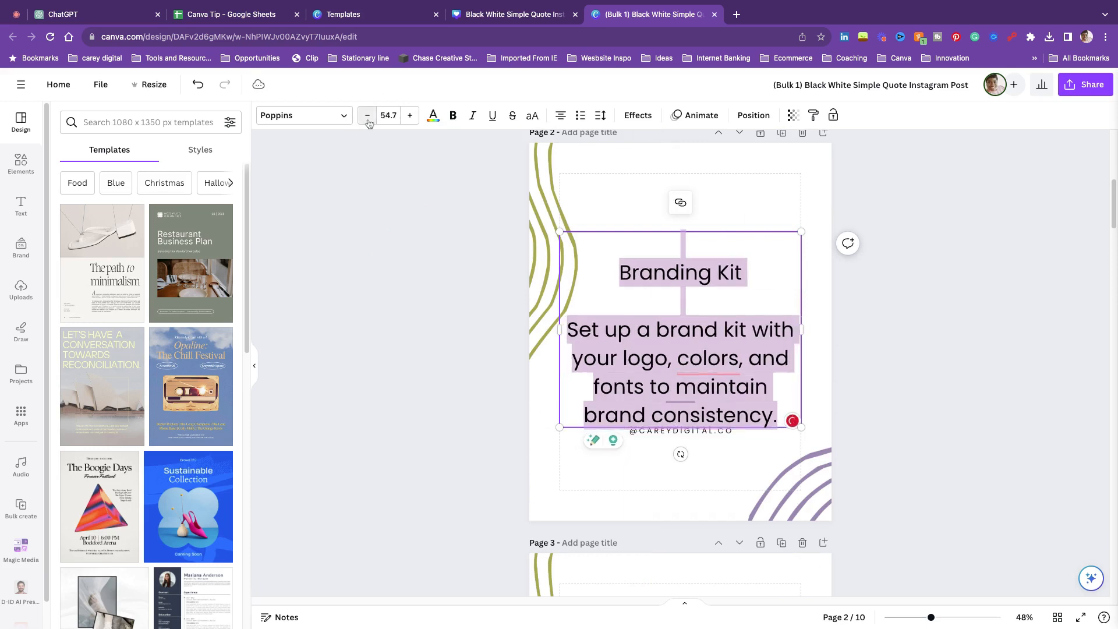
click(367, 116)
click(368, 116)
click(368, 116)
click(367, 116)
click(367, 116)
click(368, 116)
click(368, 116)
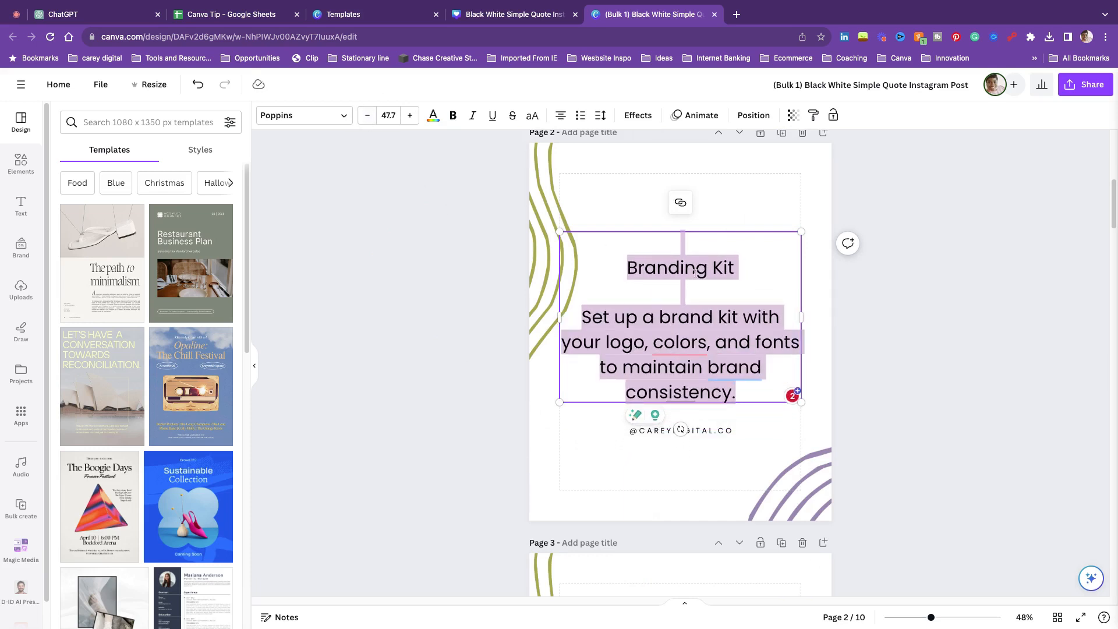
- Make the "Branding Kit" heading on page 2 bold
click(679, 268)
drag(738, 270, 625, 269)
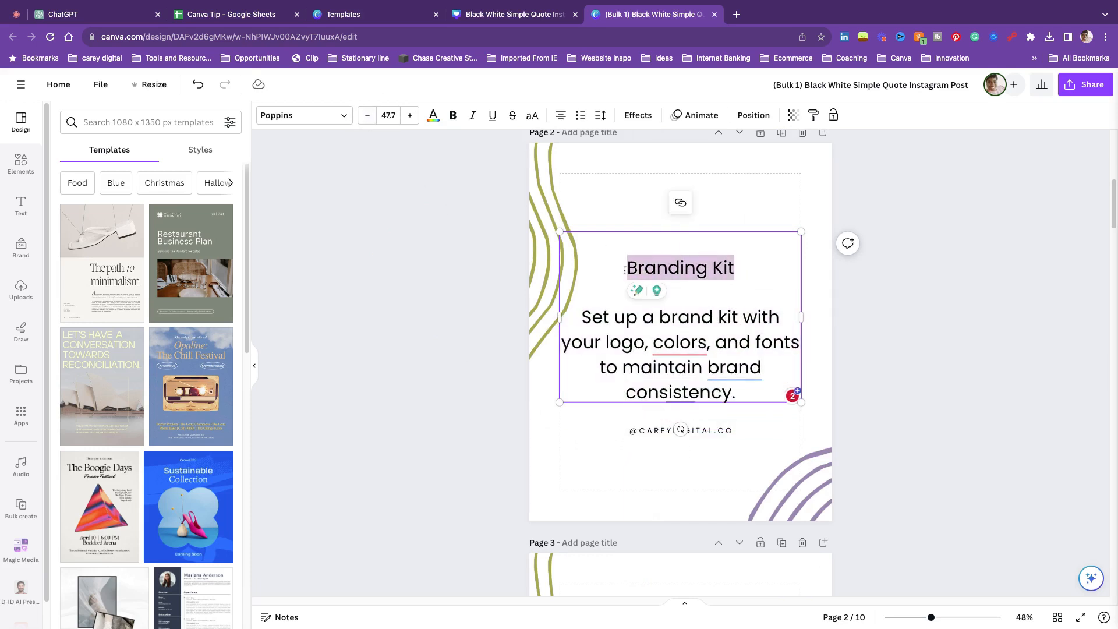
key(ctrl+b)
- Apply Grammarly's corrections on page 2, changing "colors" to "colours" and removing "brand" before "consistency"
click(707, 348)
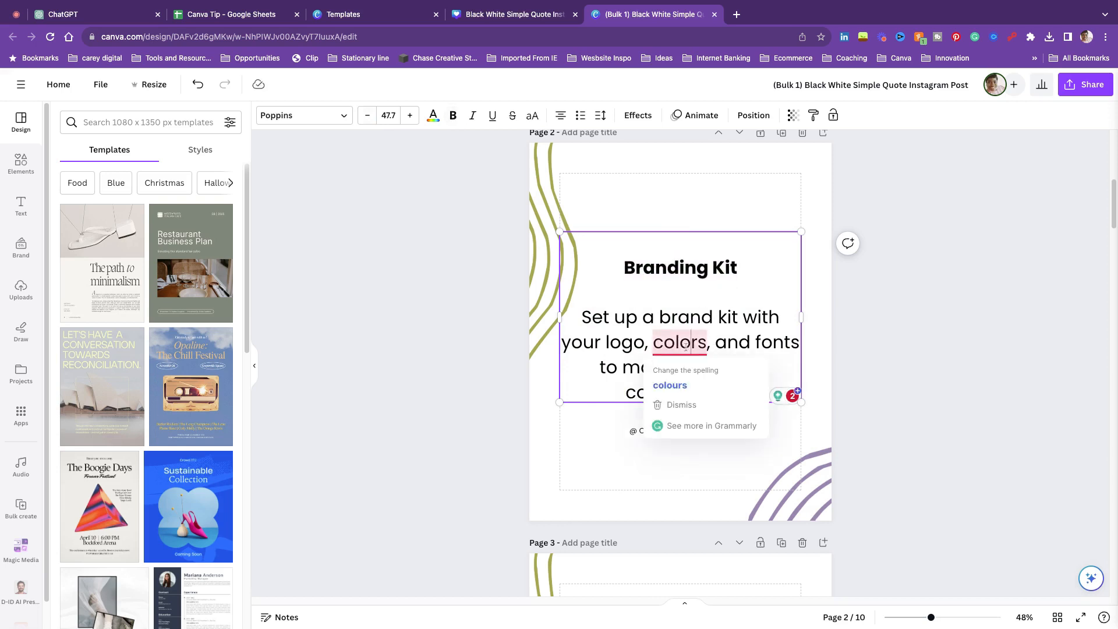
click(675, 385)
mouse_move(757, 371)
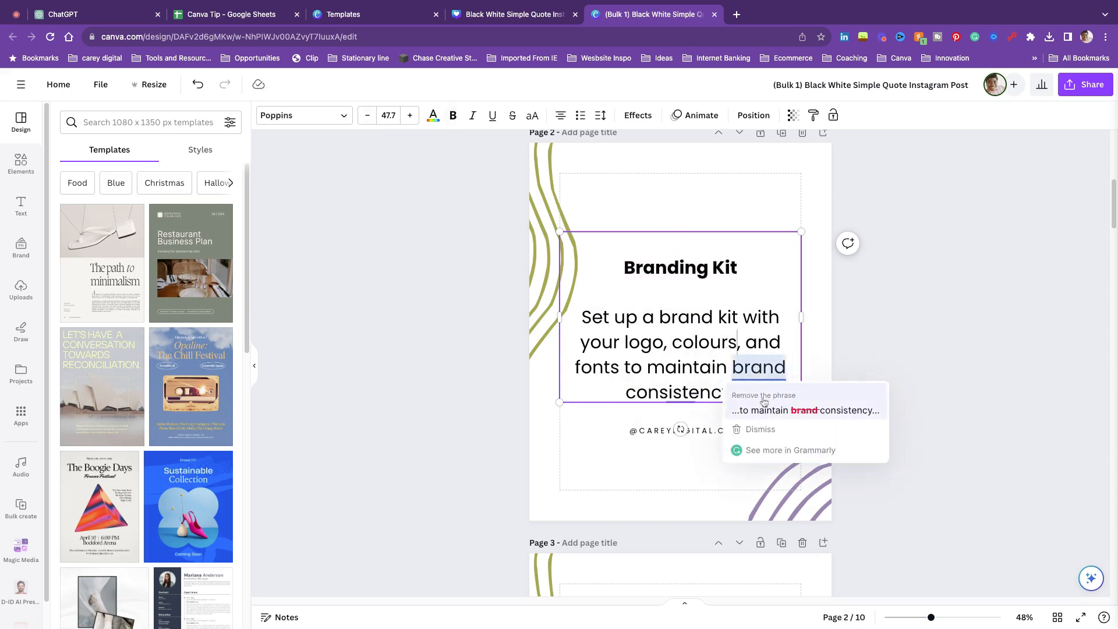
click(806, 410)
click(857, 274)
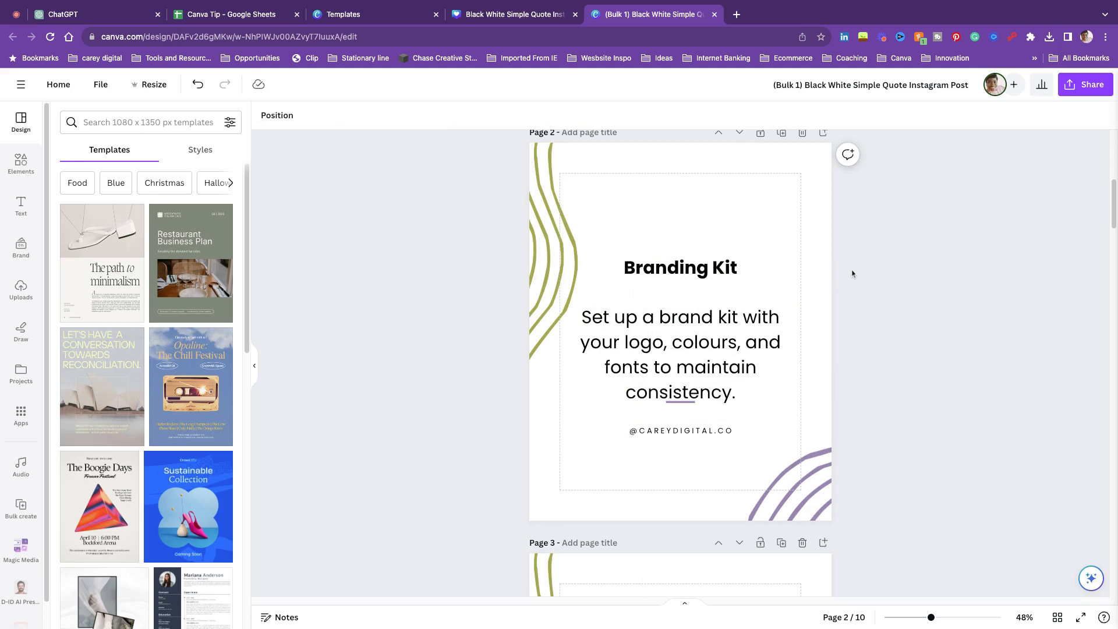
click(753, 297)
scroll(753, 302, up, 3)
scroll(757, 306, up, 4)
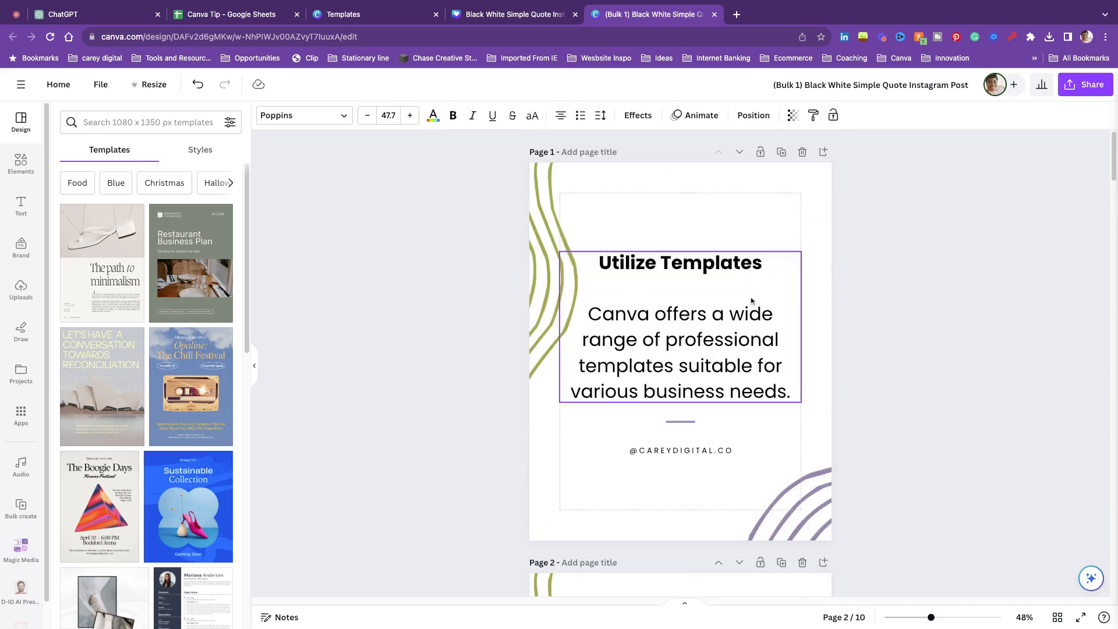
- On page 3, remove the tip's number and colon, and set "Magic Resize" on its own line above a blank line
scroll(752, 302, down, 9)
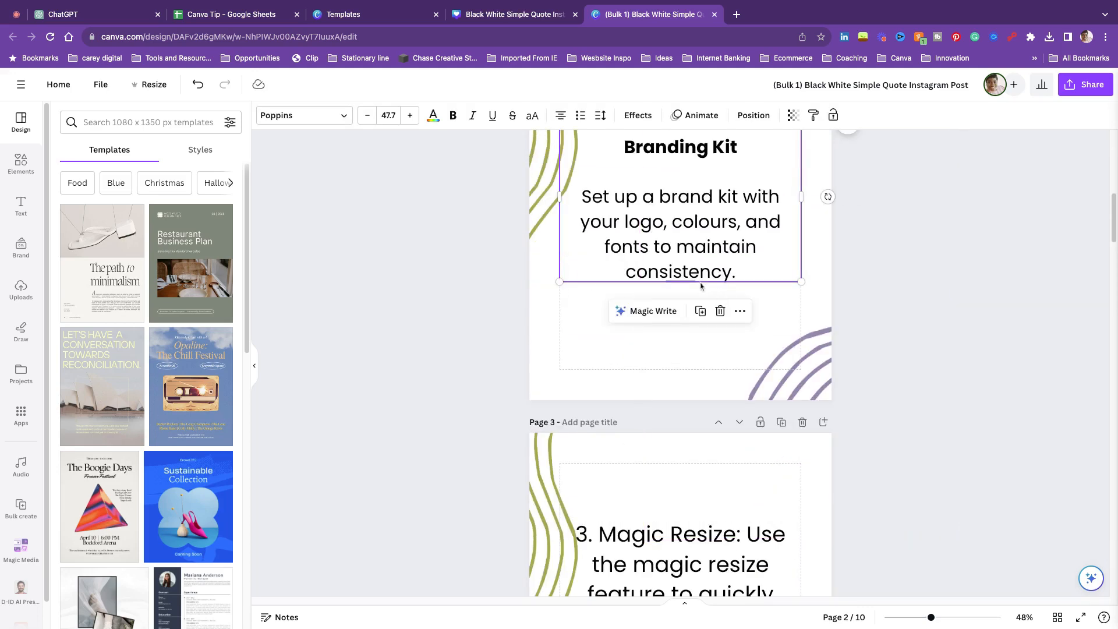
scroll(709, 262, down, 3)
click(686, 378)
double_click(685, 378)
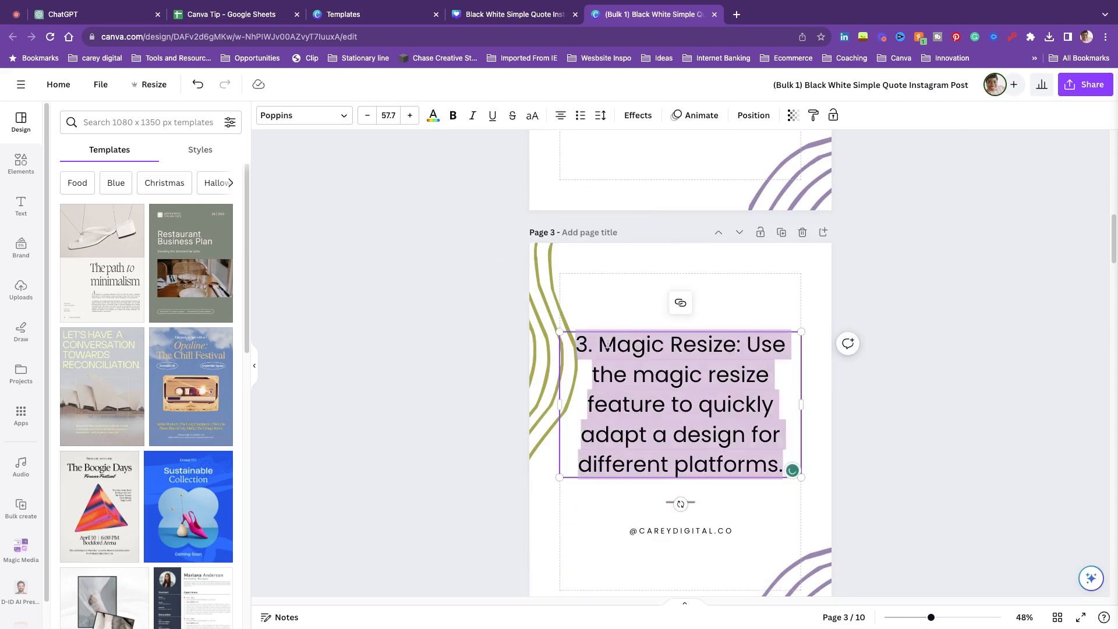
click(600, 349)
key(BackSpace)
key(BackSpace)
key(BackSpace)
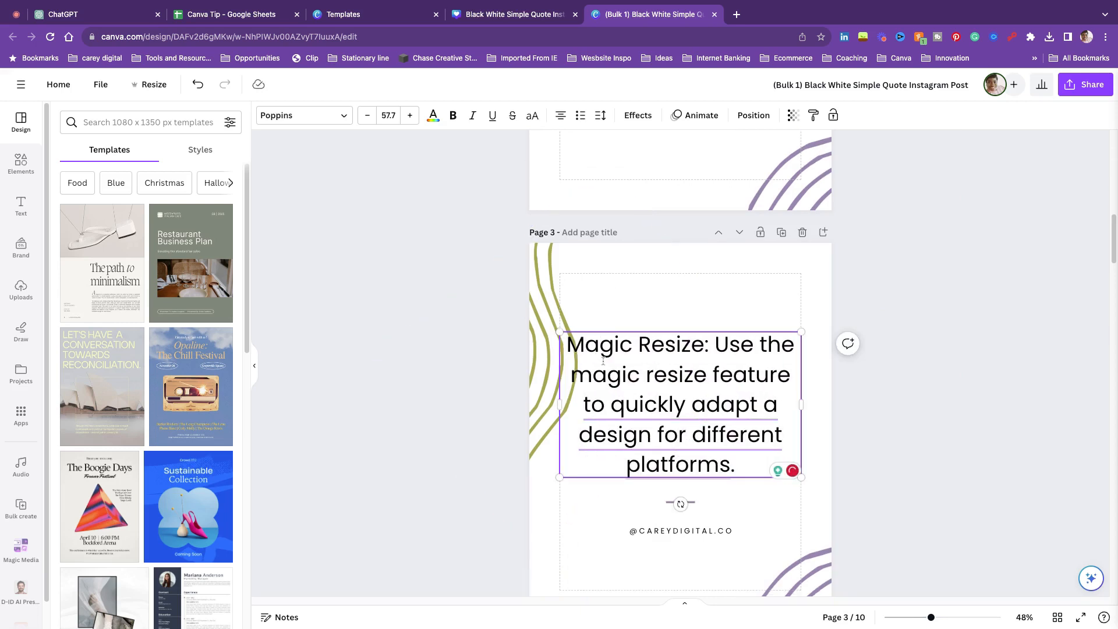
click(715, 346)
key(BackSpace)
key(BackSpace)
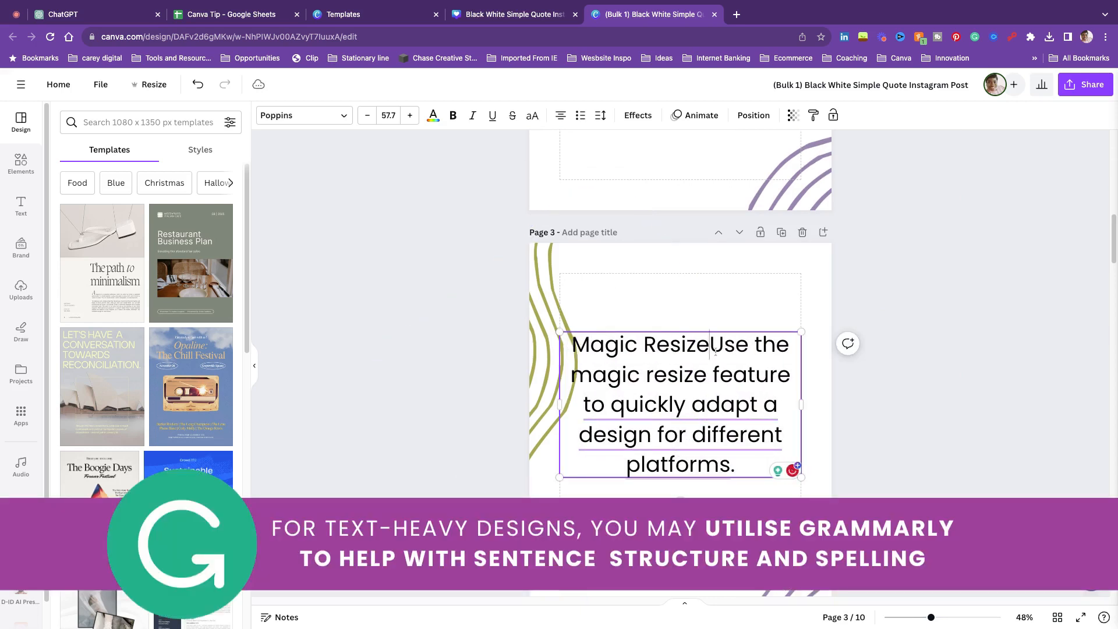
key(Return)
key(Return)
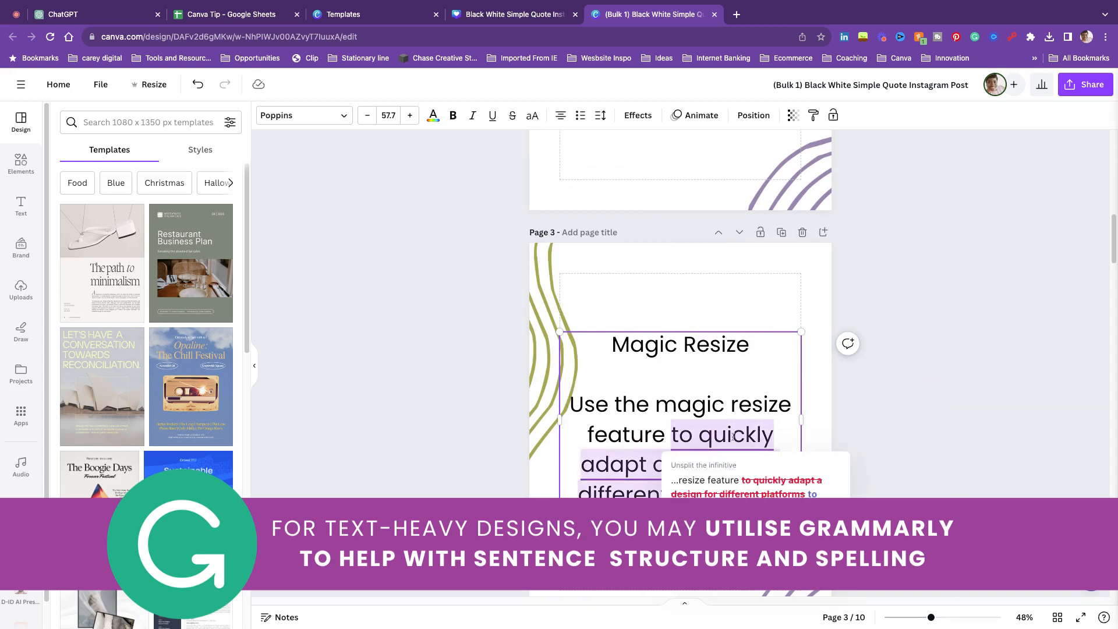
- Accept Grammarly's split-infinitive rewrite of the page 3 tip and make the "Magic Resize" heading bold
click(740, 484)
drag(757, 349, 608, 357)
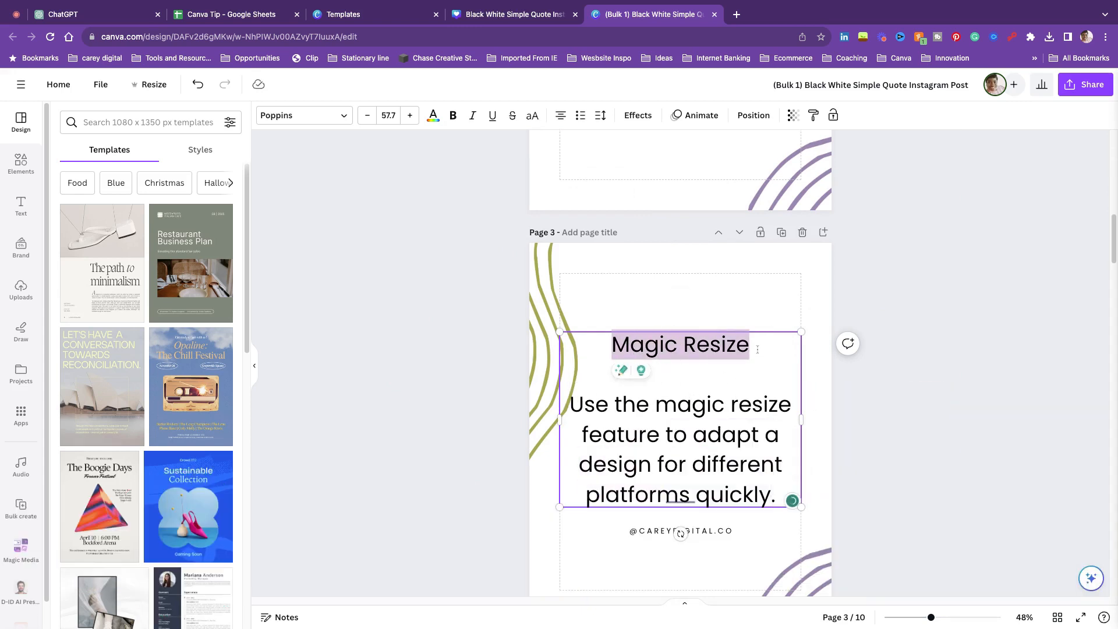
key(ctrl+b)
- Set the whole tip text on page 3 to font size 52.7 and nudge its text box slightly upward
key(ctrl+a)
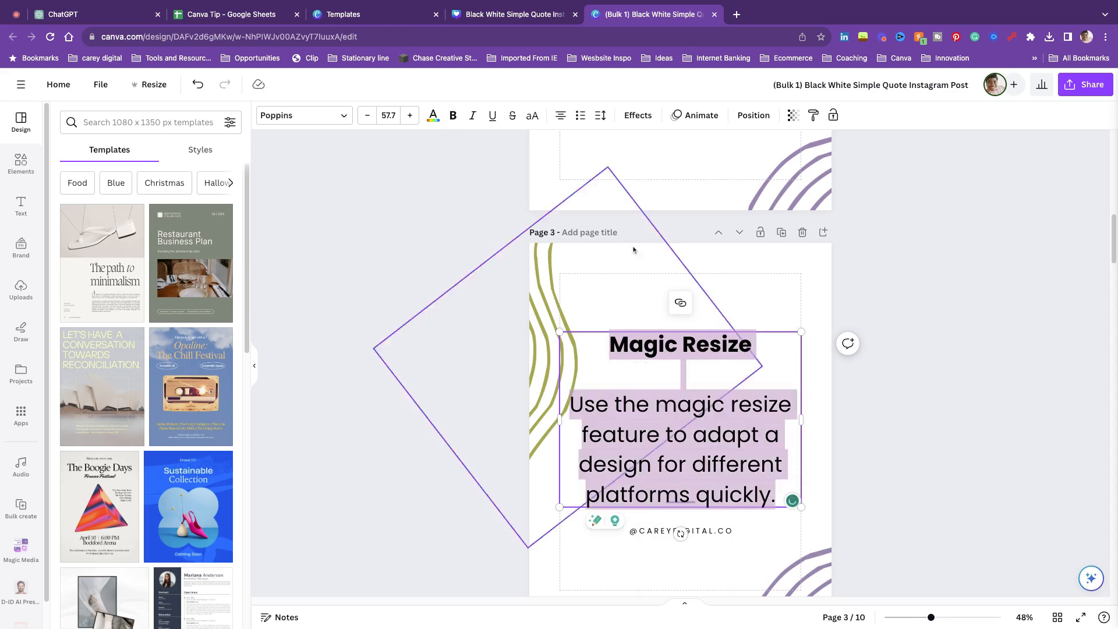
click(366, 116)
click(366, 116)
click(366, 116)
click(366, 116)
click(366, 116)
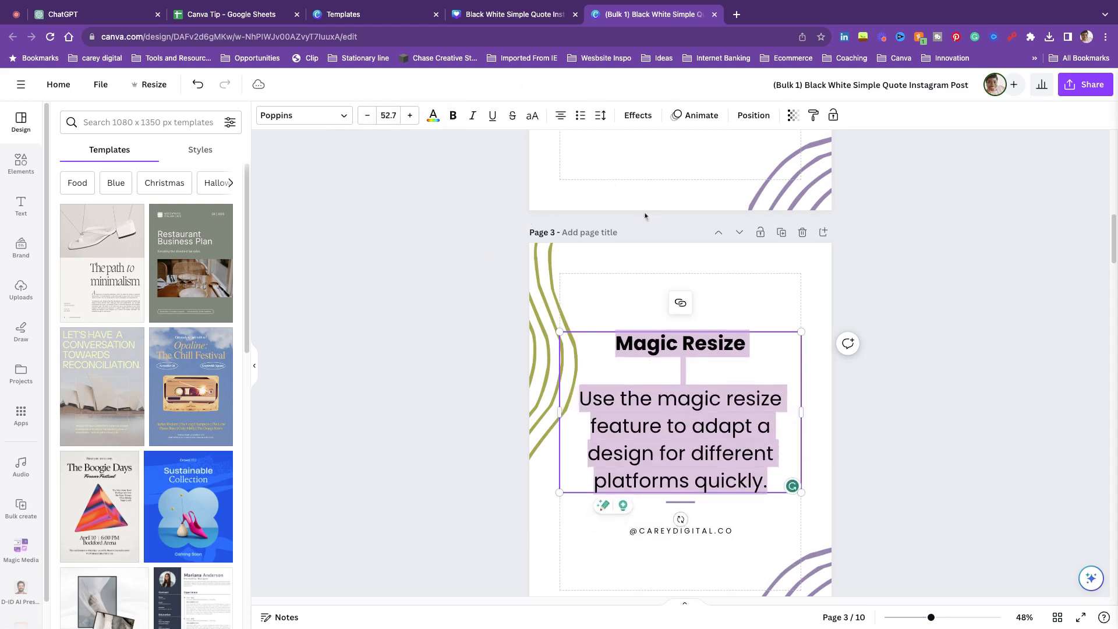
click(906, 377)
scroll(879, 382, down, 3)
click(713, 308)
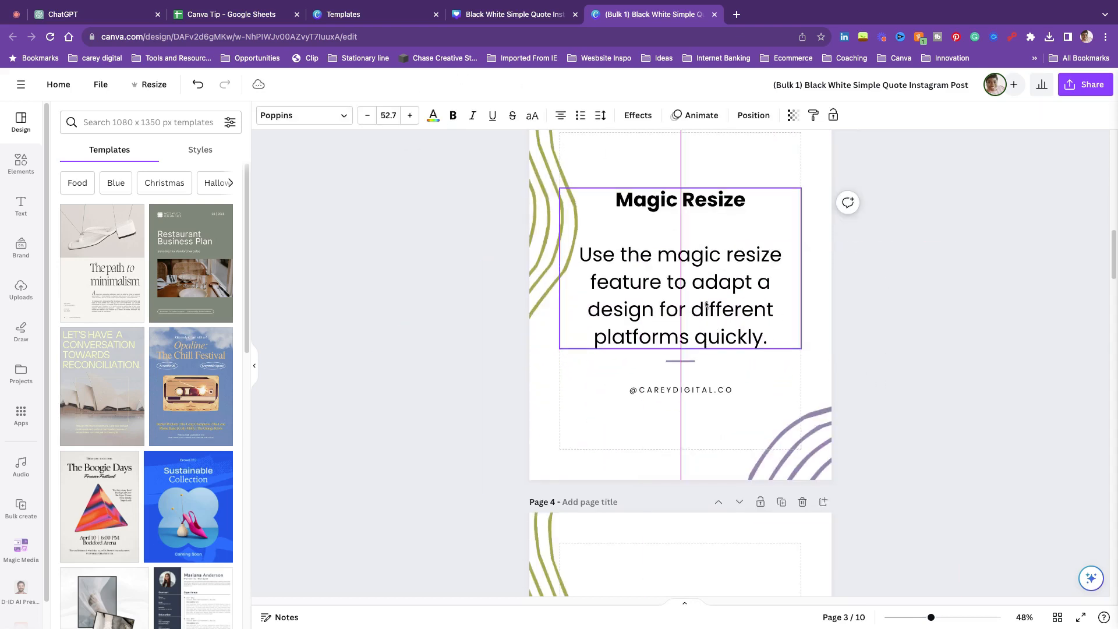
scroll(888, 355, down, 2)
scroll(888, 354, down, 5)
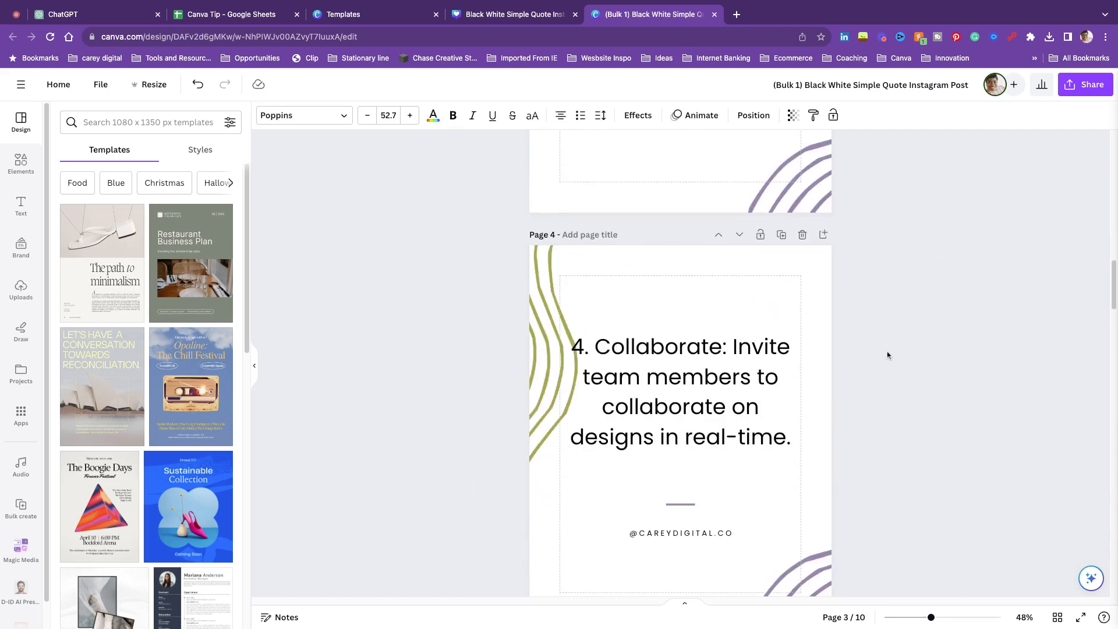
scroll(887, 354, up, 7)
scroll(888, 354, up, 10)
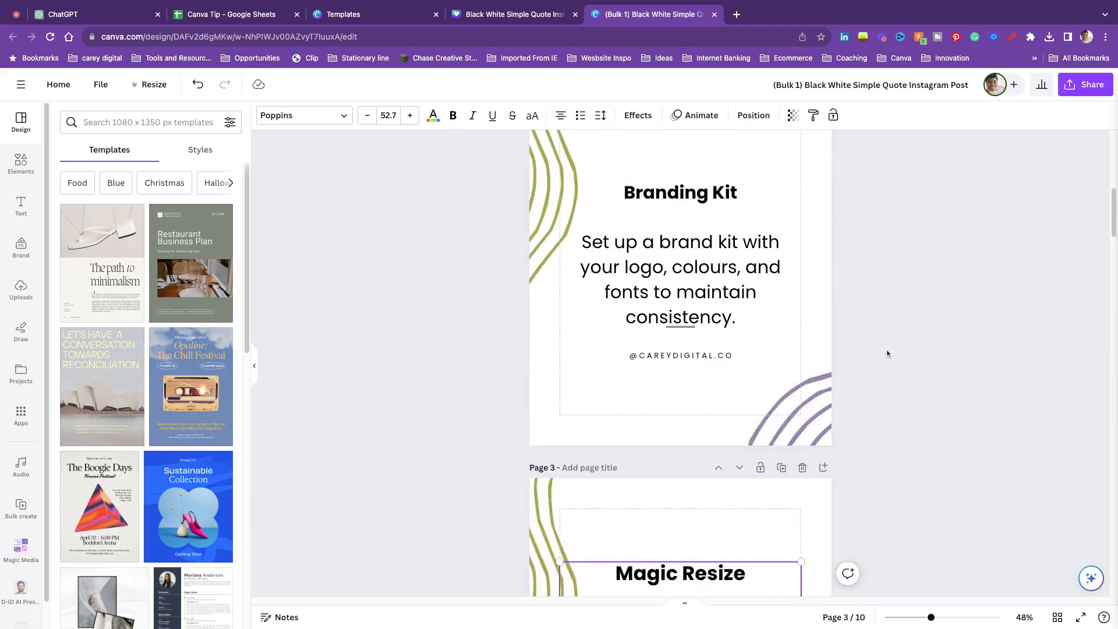
click(722, 219)
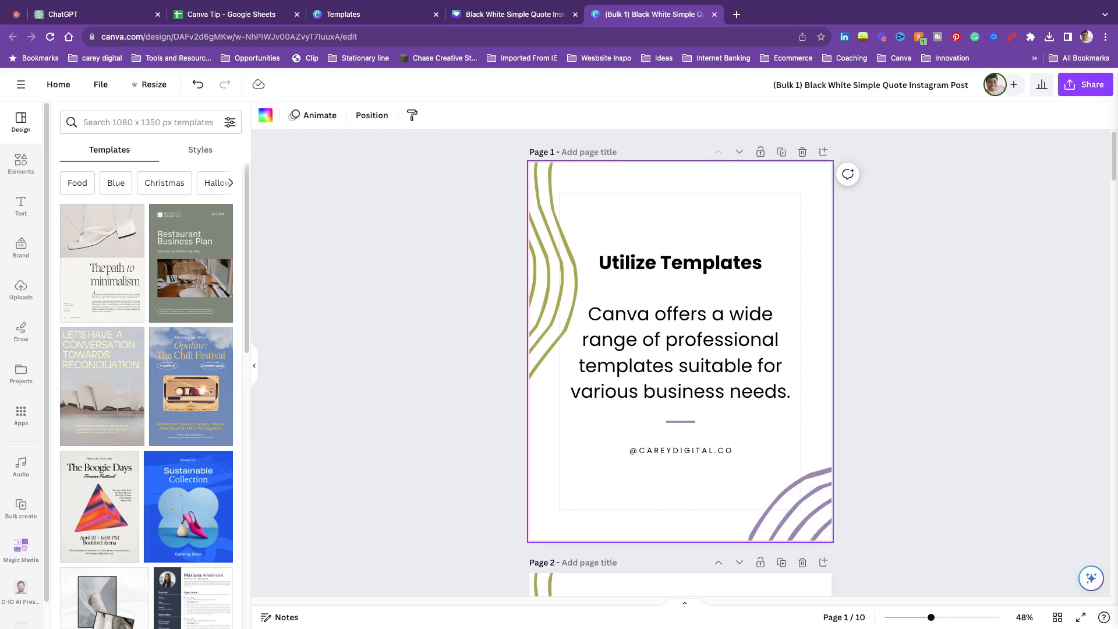
- Rename the design to "CANVA TIPS"
click(697, 307)
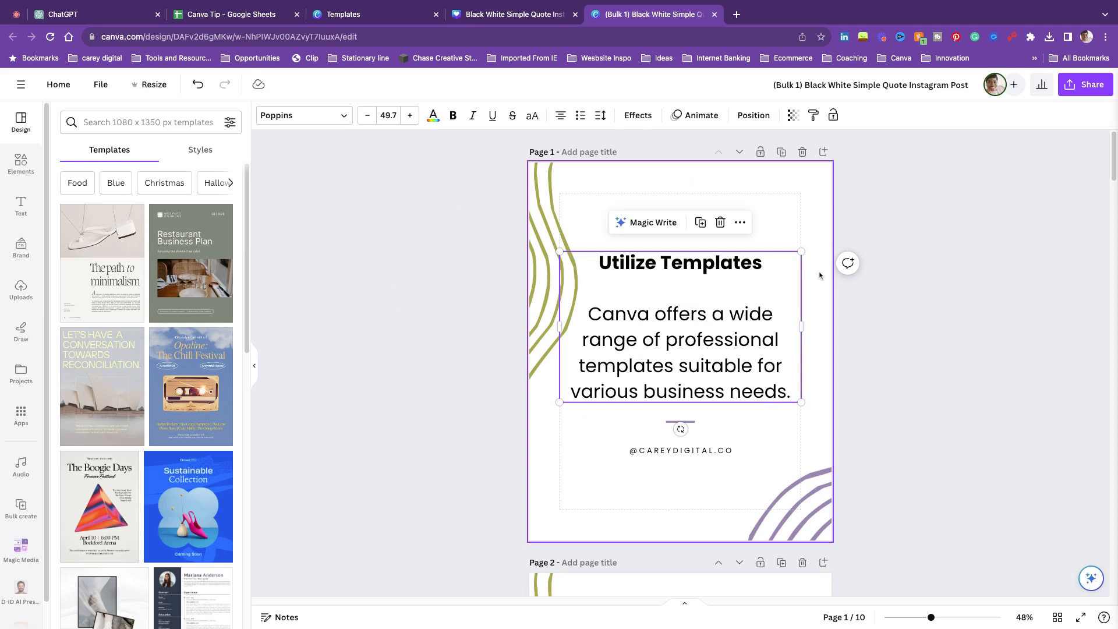
click(801, 229)
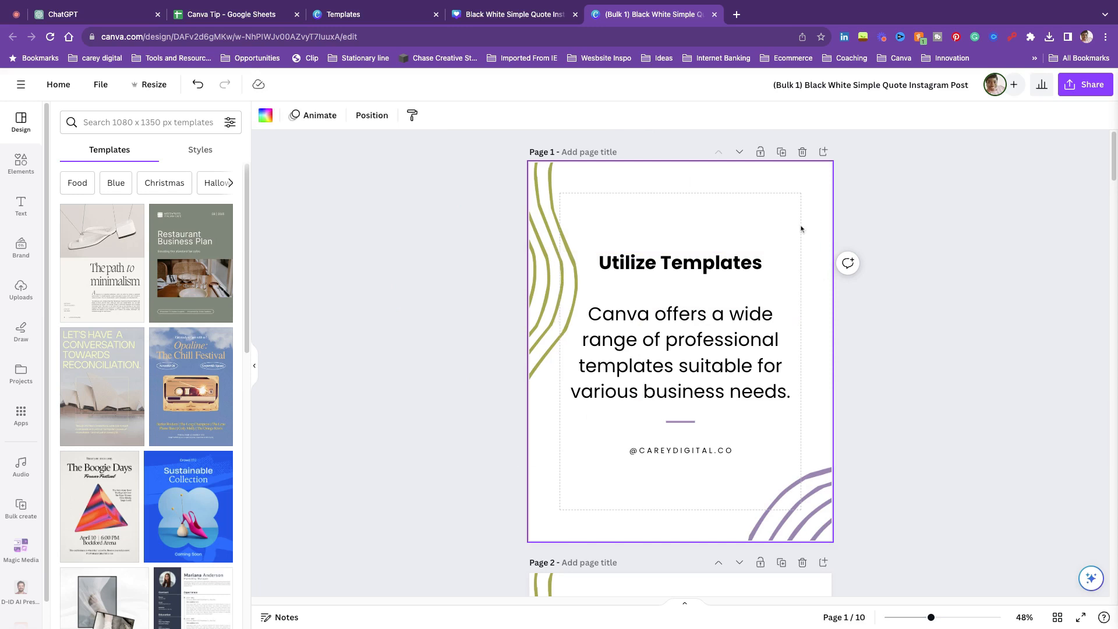
click(837, 94)
text(CANVA TIPS)
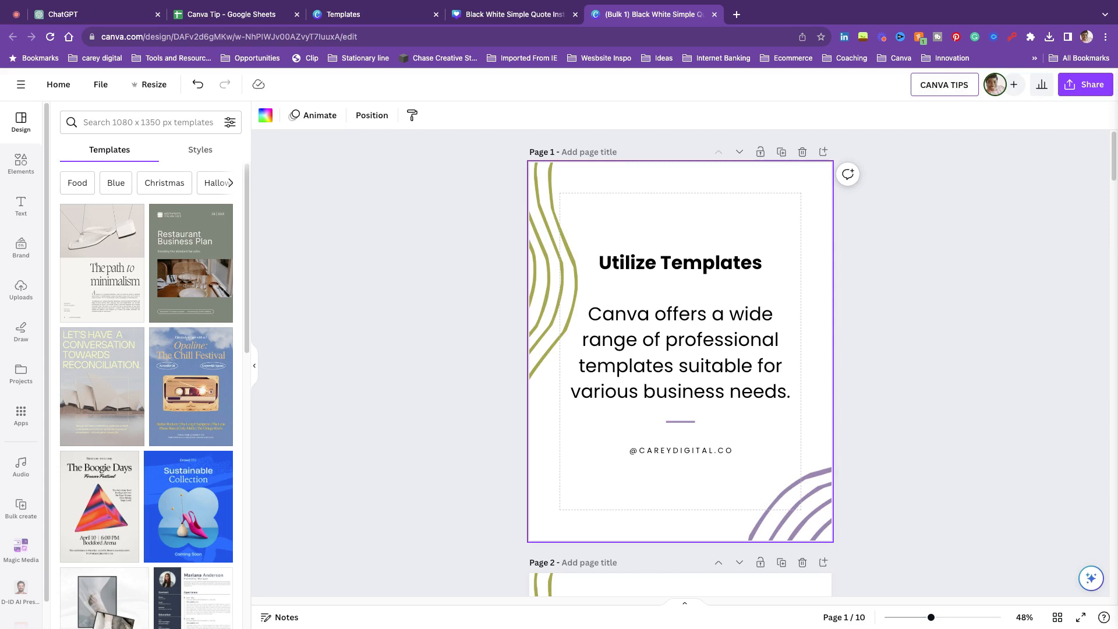
click(916, 199)
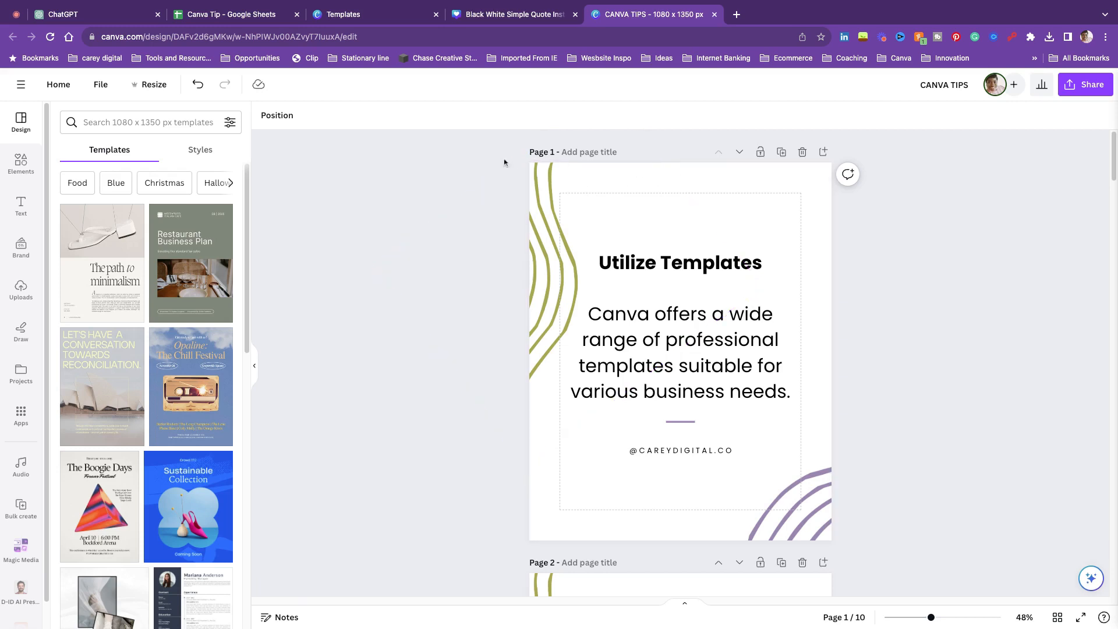
- Create a copy of the design resized to the Instagram Story format, 1080 × 1920 px
click(150, 84)
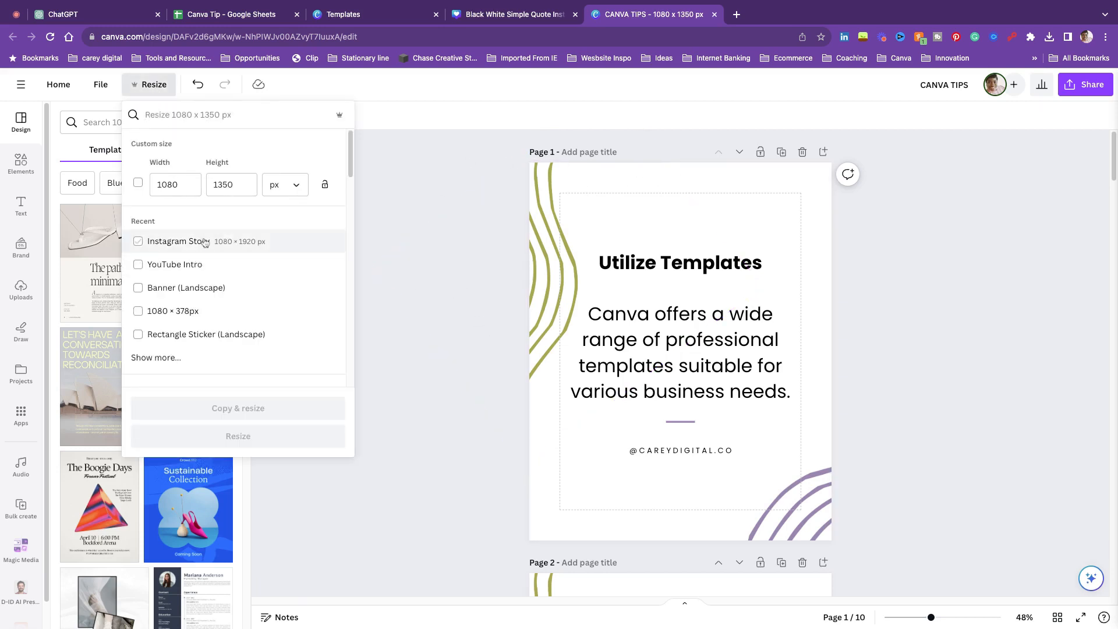
click(205, 243)
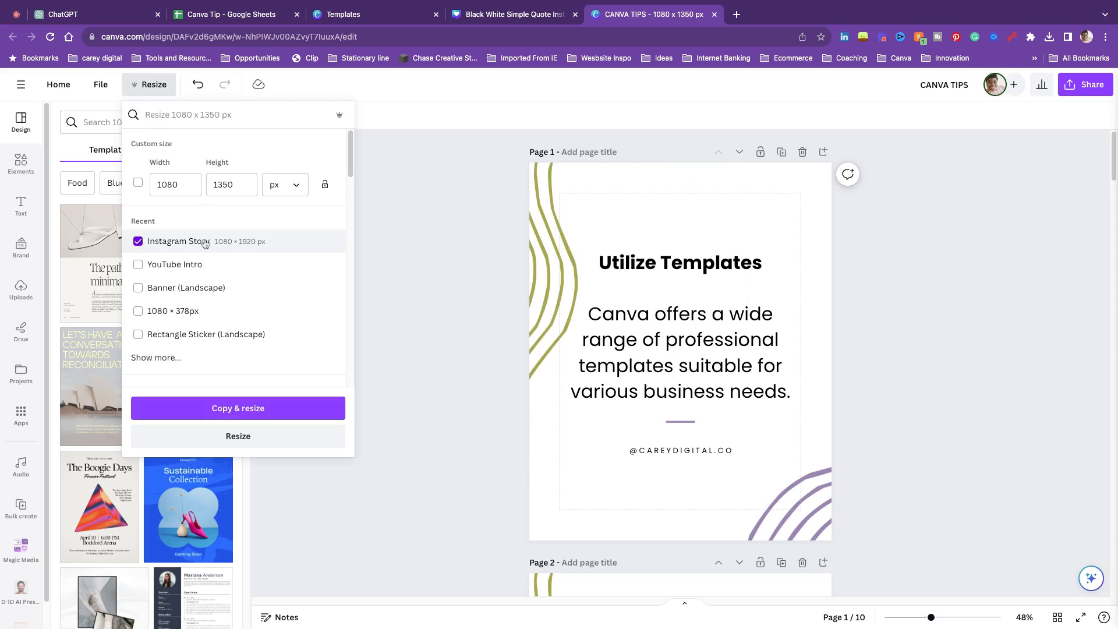
click(294, 412)
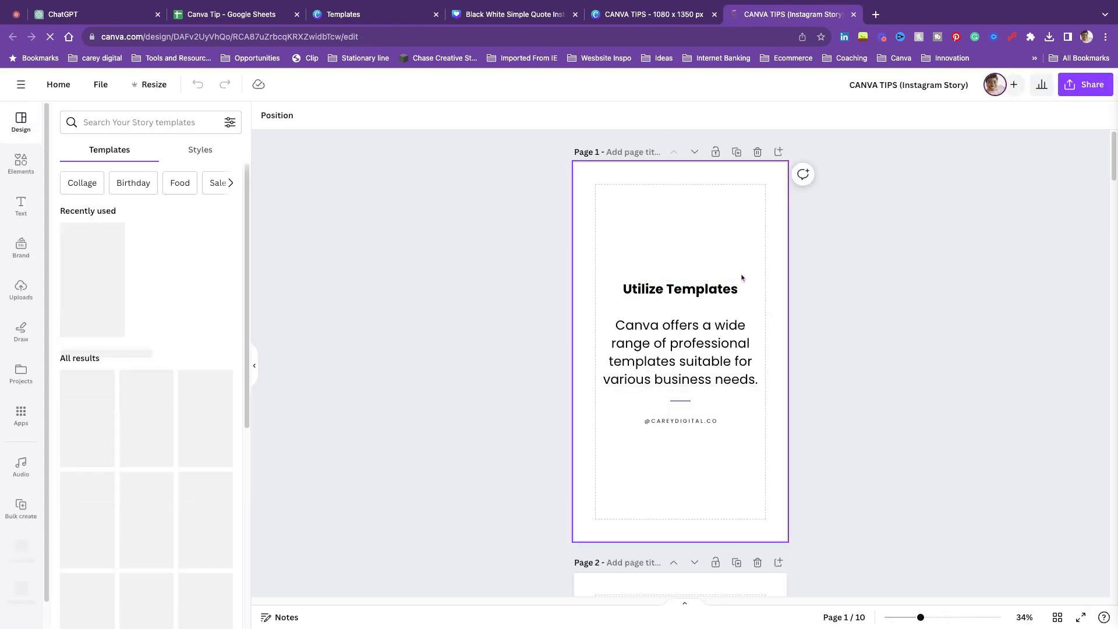
- Move the green wavy line graphic on page 1 of the Instagram Story copy upward
click(584, 229)
drag(584, 229, 579, 170)
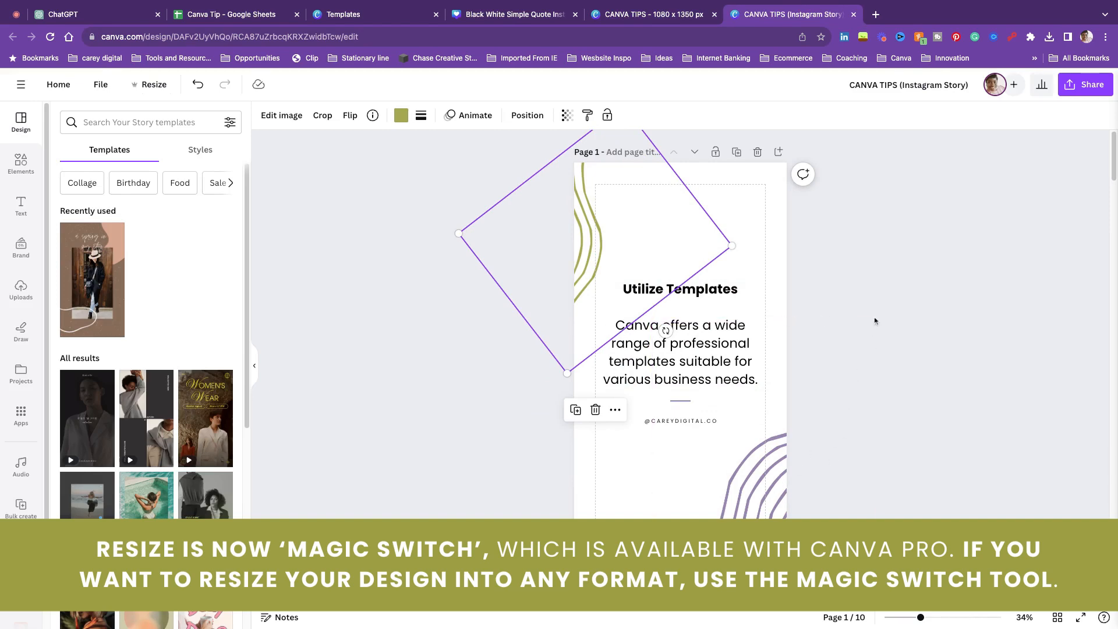
click(800, 277)
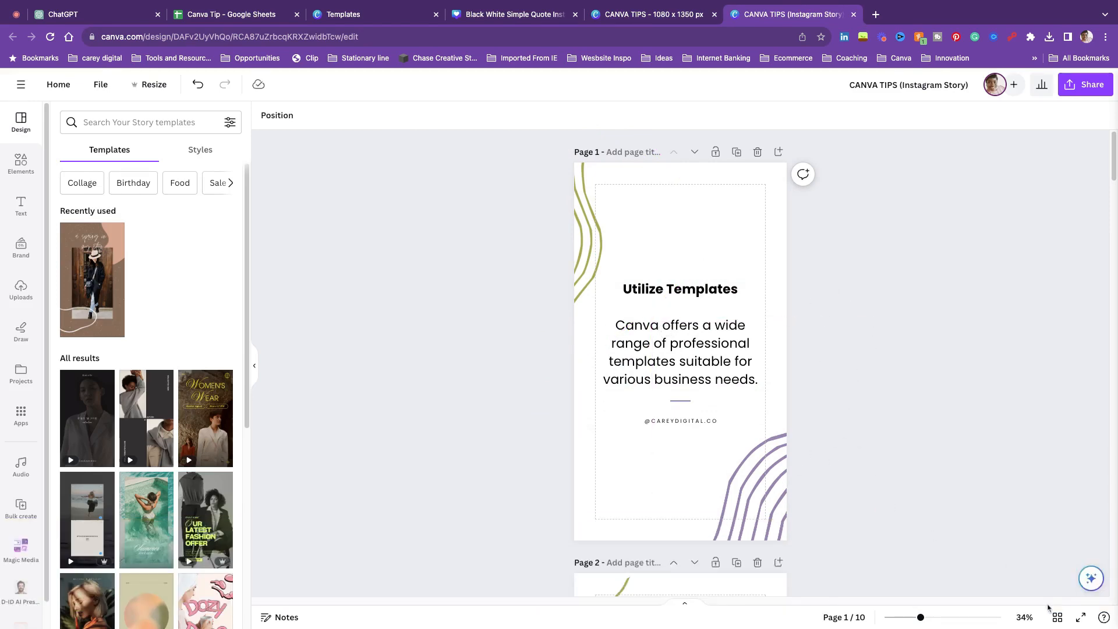
- Delete pages 4 to 10 from the story copy in the page overview and reopen page 1 for editing
click(1057, 618)
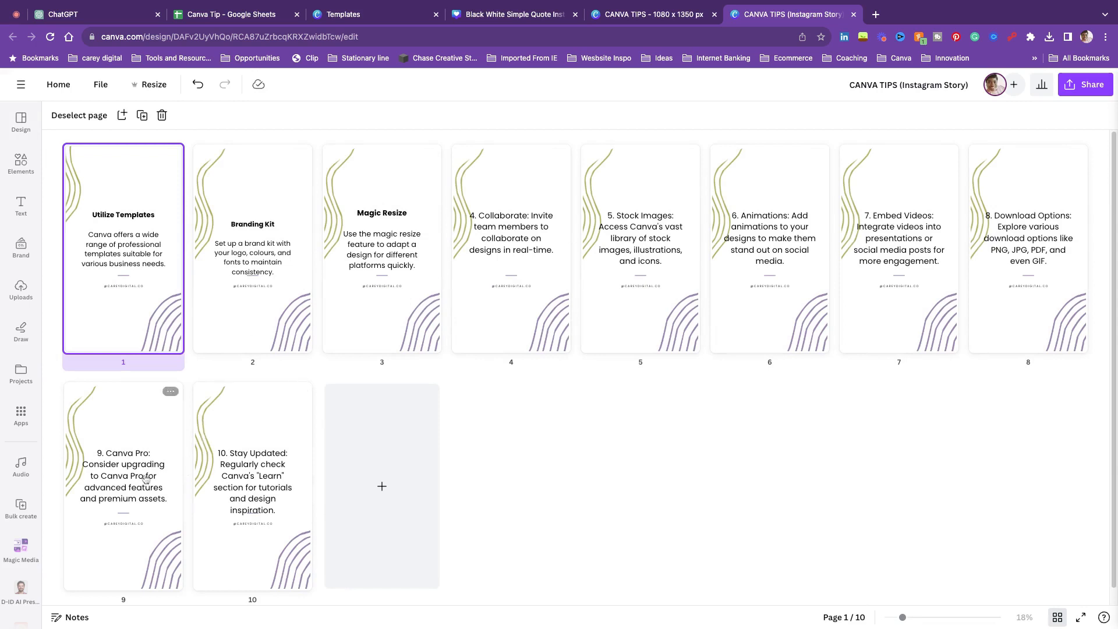
click(527, 282)
key(Delete)
key(Delete)
key(Delete)
key(Delete)
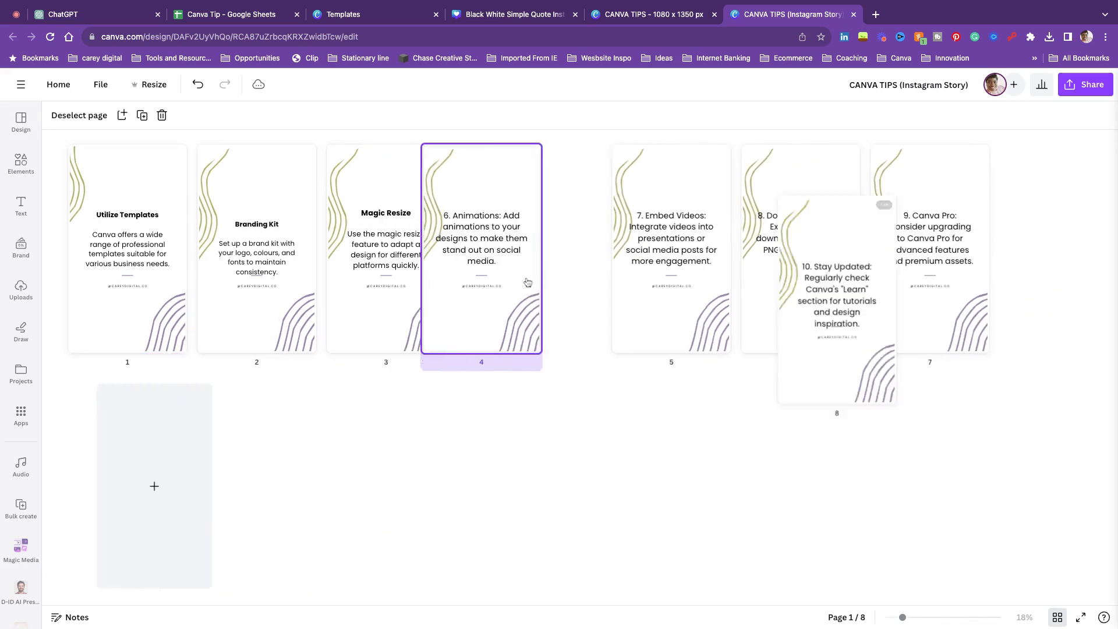
key(Delete)
key(Delete)
key(Delete)
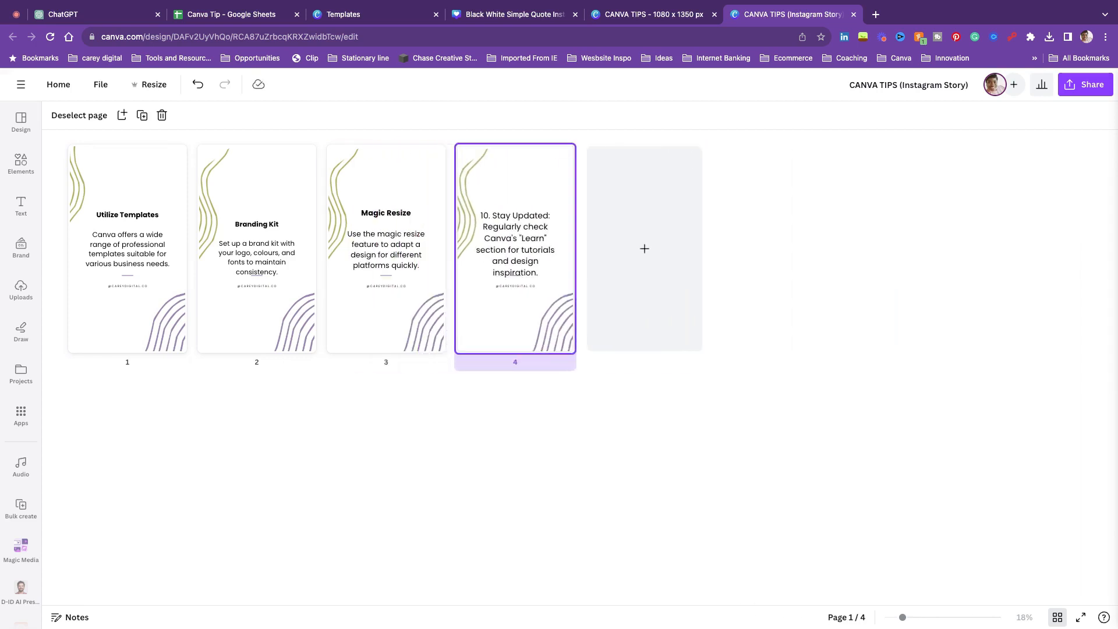
double_click(178, 281)
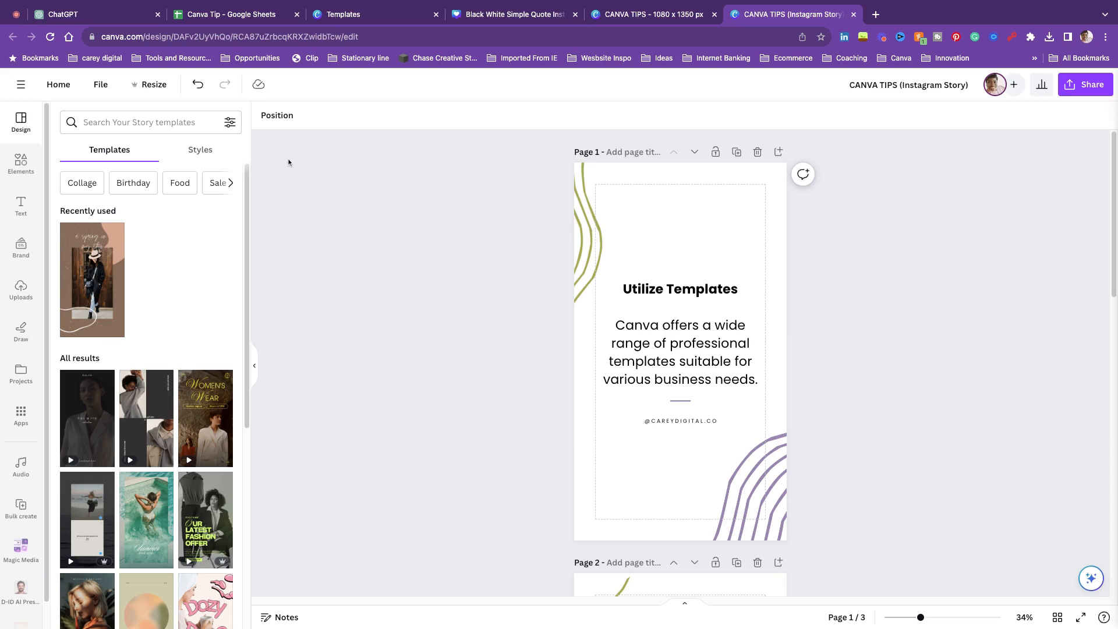
- Find the "INSTAGRAM REEL" format and create a copy of the story design resized to Instagram Reel
click(161, 91)
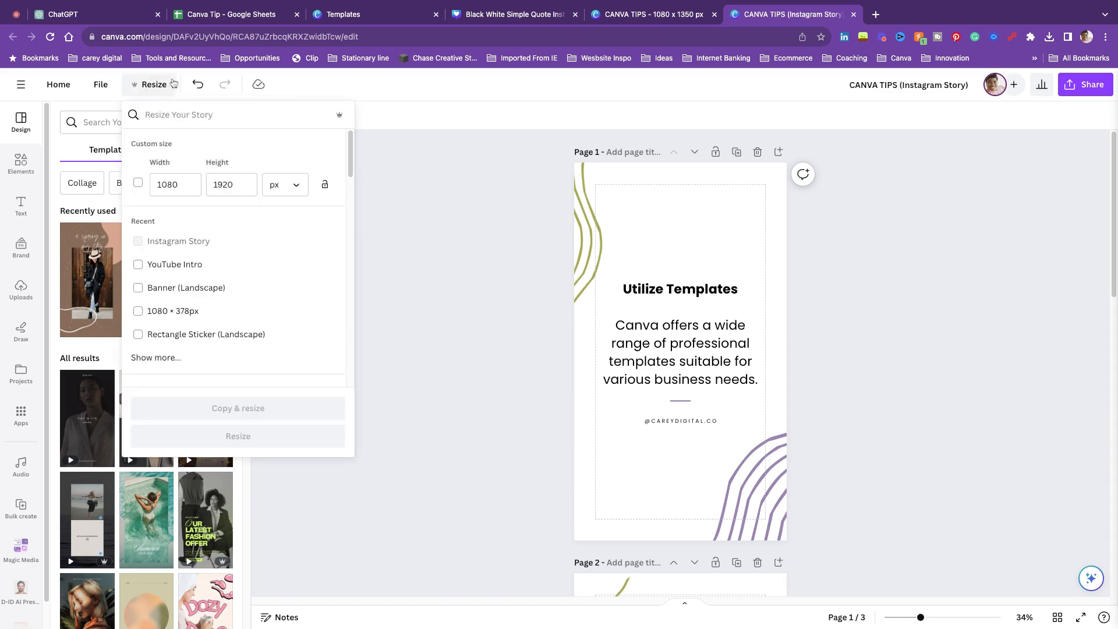
text(INSTA)
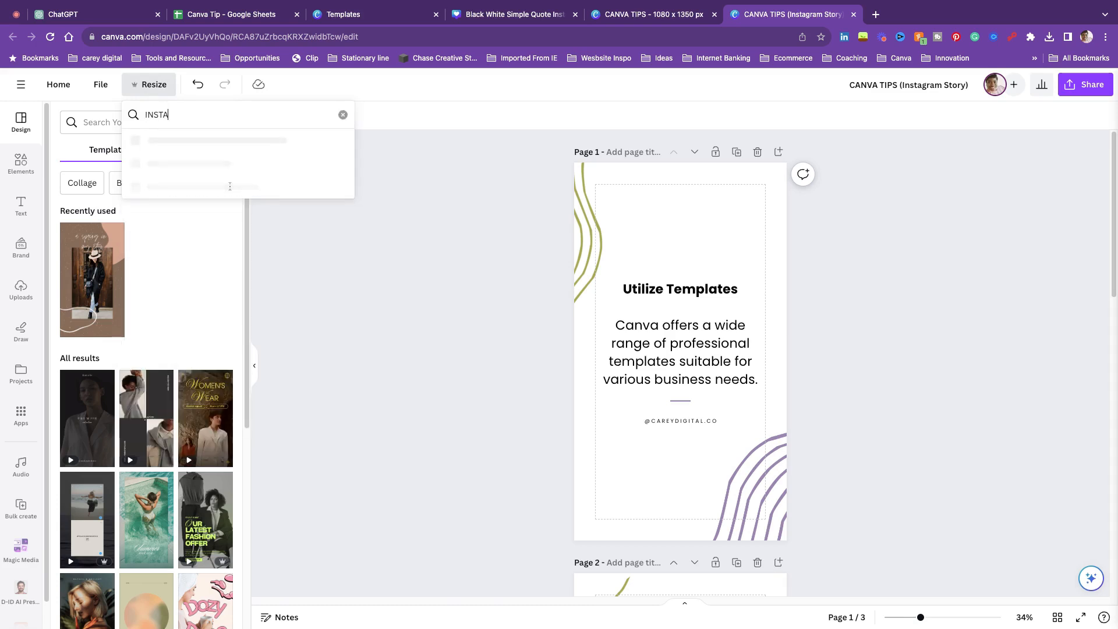
text(GRAM )
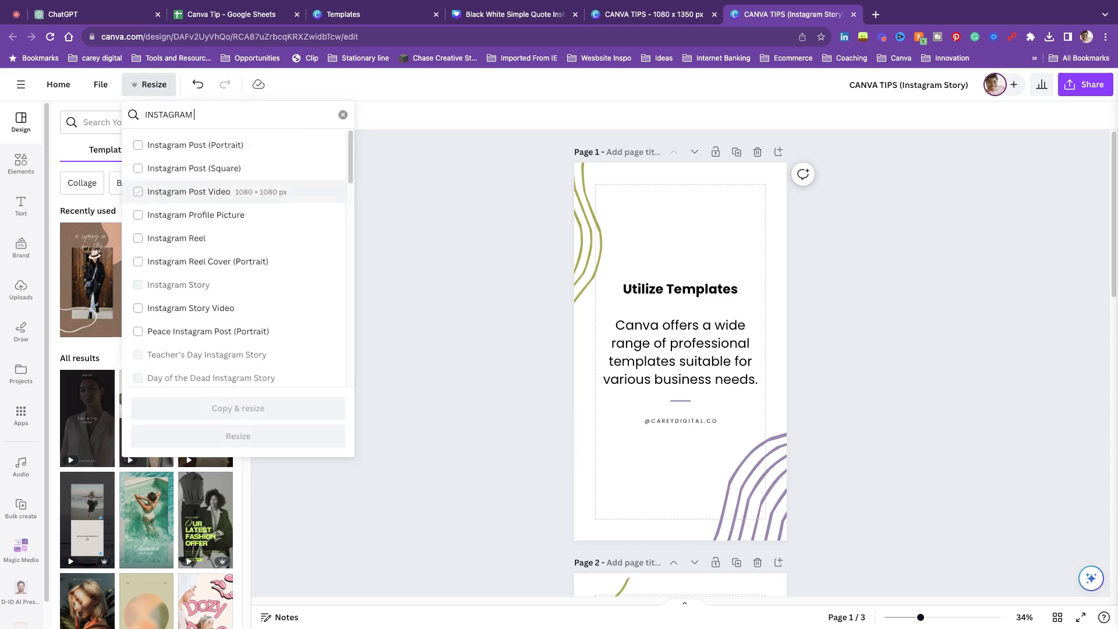
text(REEL)
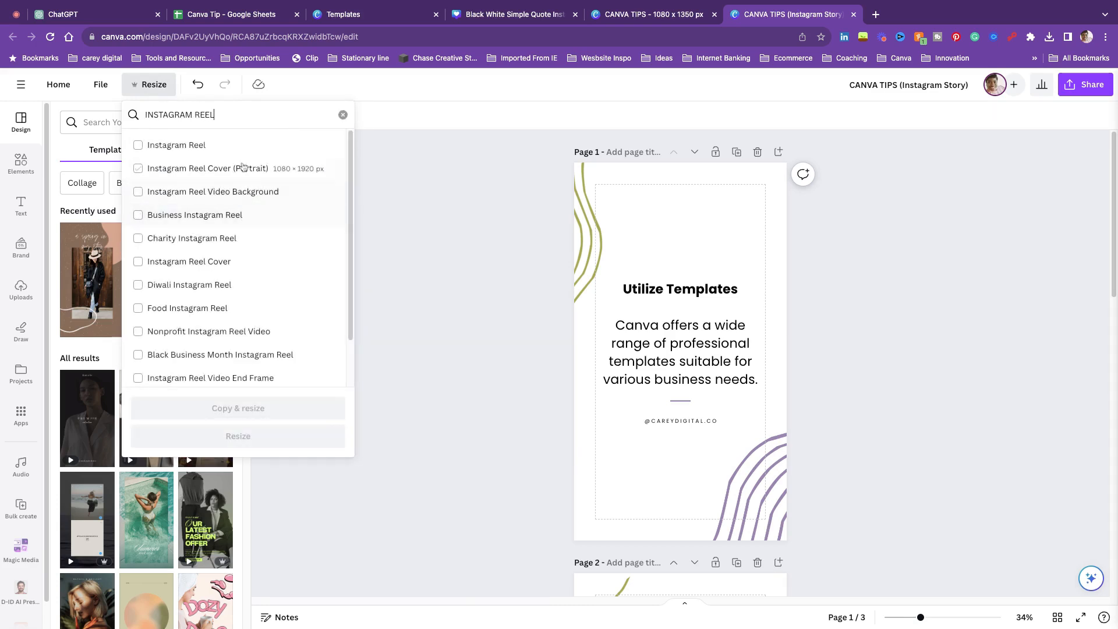
click(239, 146)
click(300, 413)
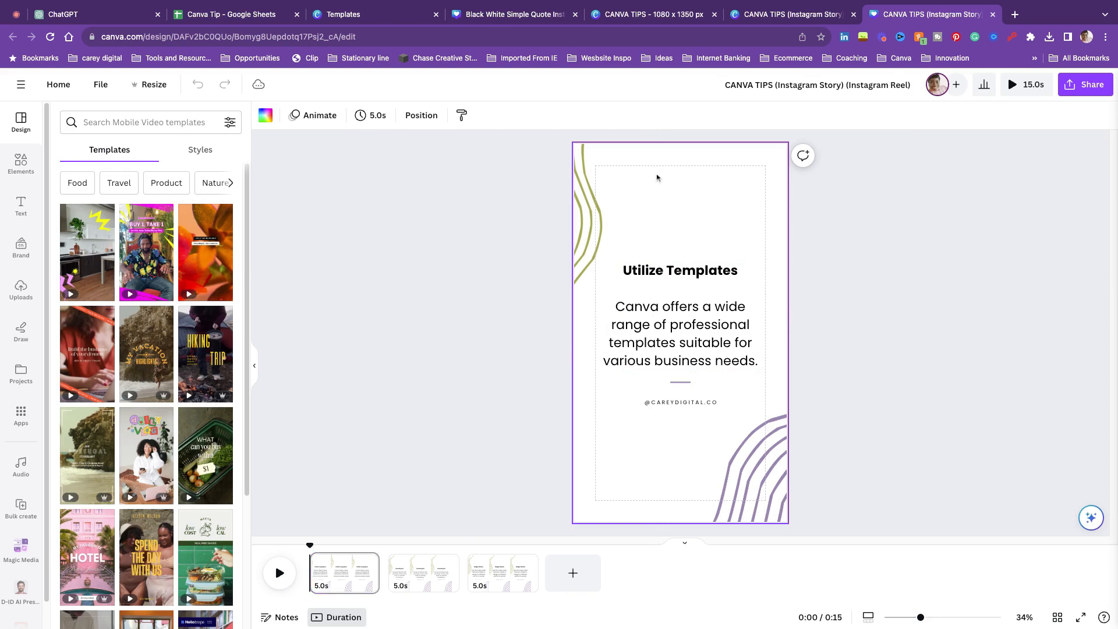
- Search the stock videos in the elements library for "LADY TYPING"
click(21, 164)
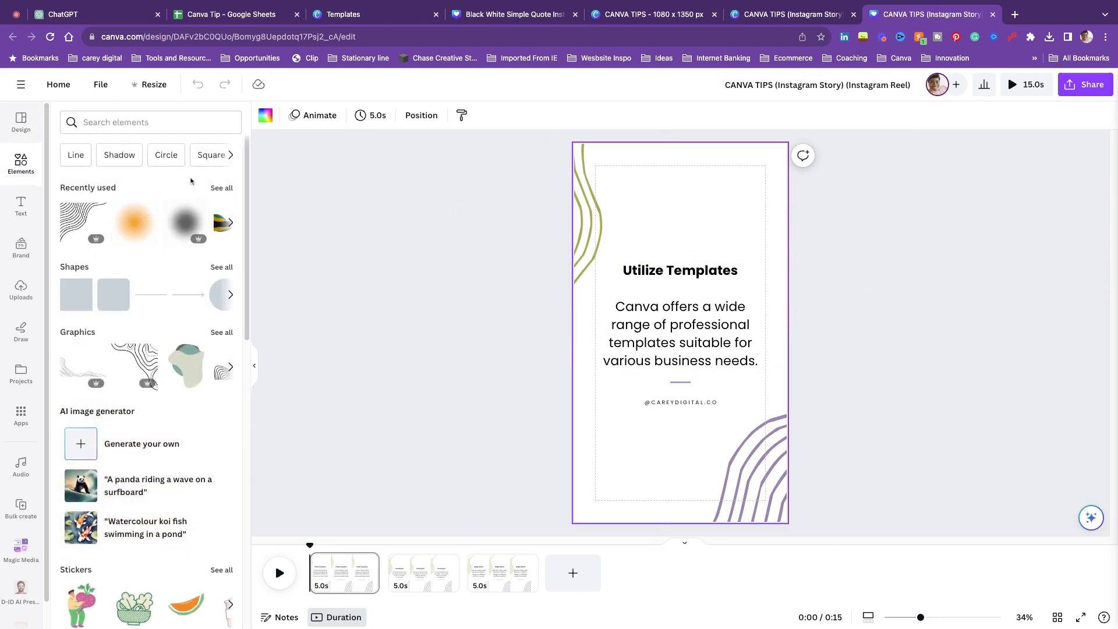
click(142, 123)
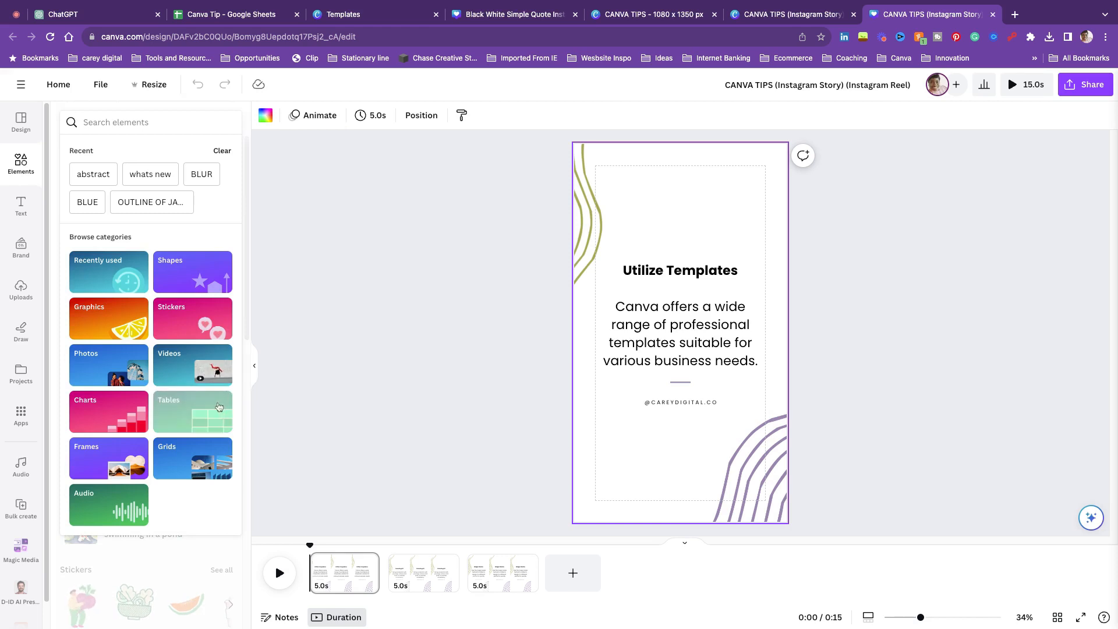
click(194, 362)
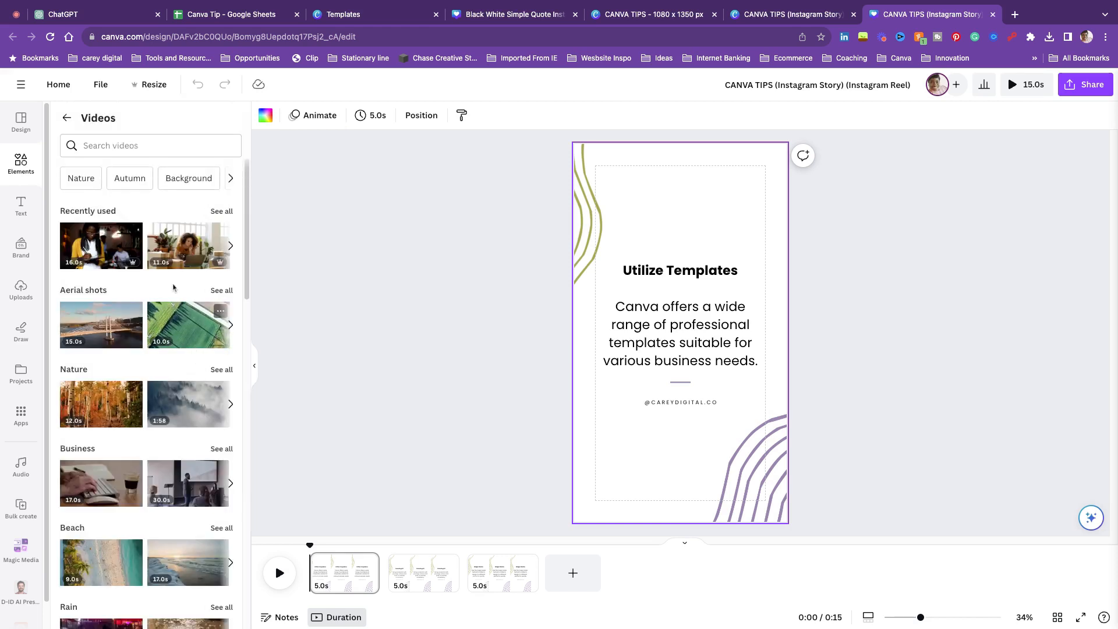
scroll(175, 338, down, 1)
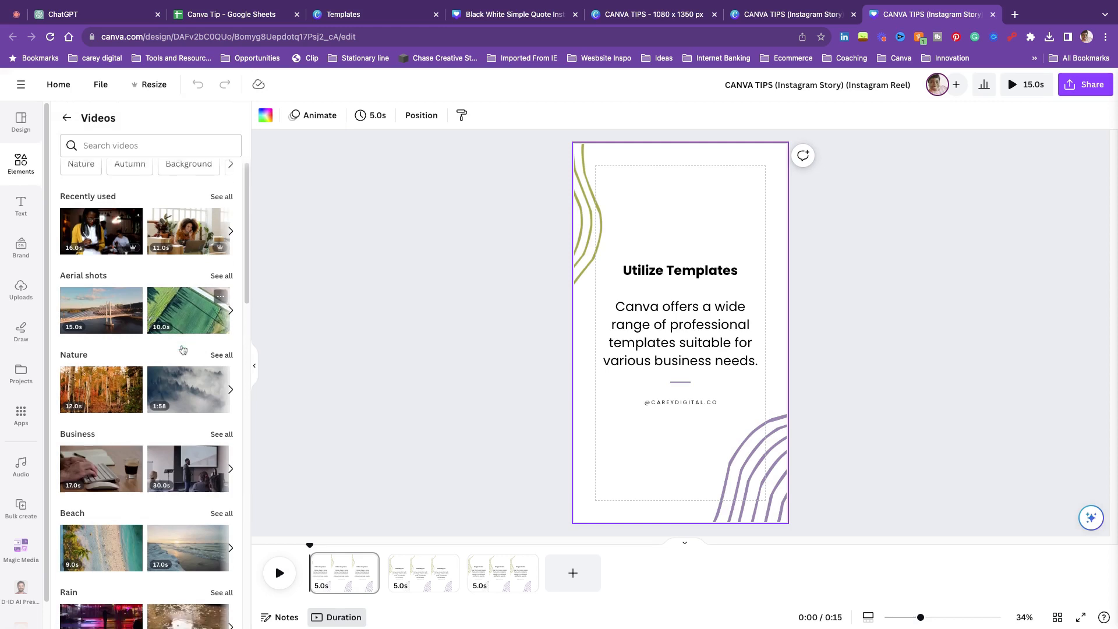
click(113, 137)
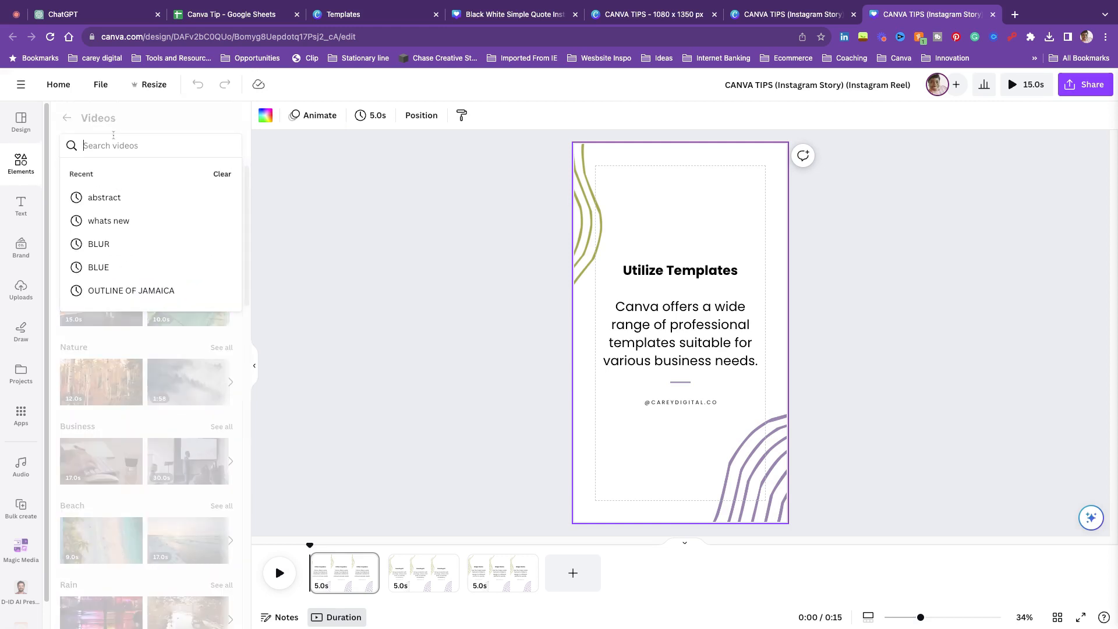
text(LADY)
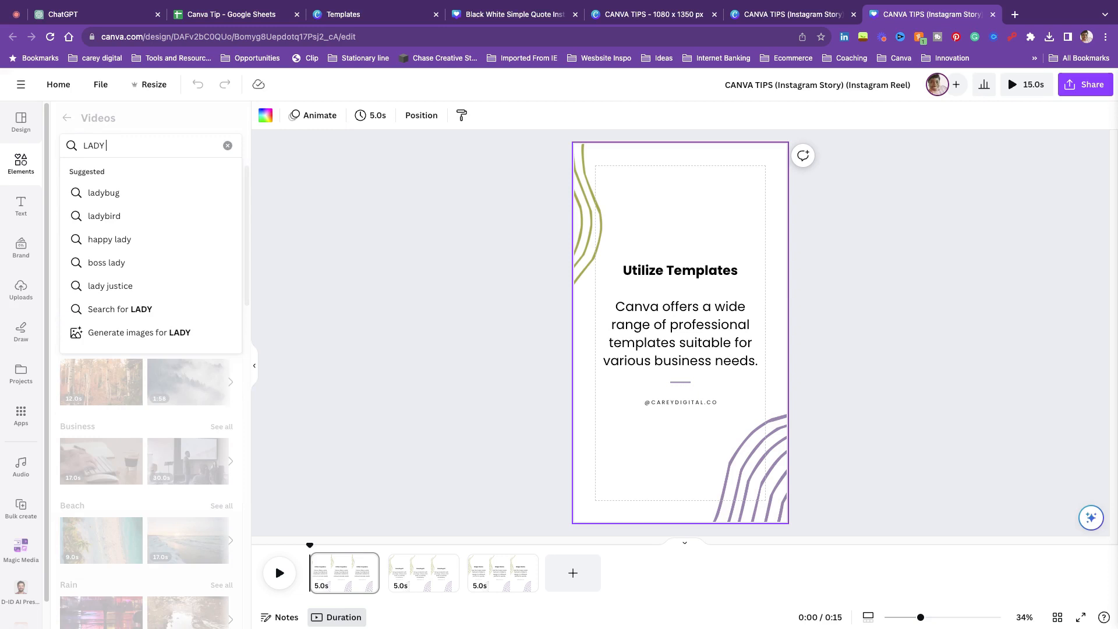
text( TYP)
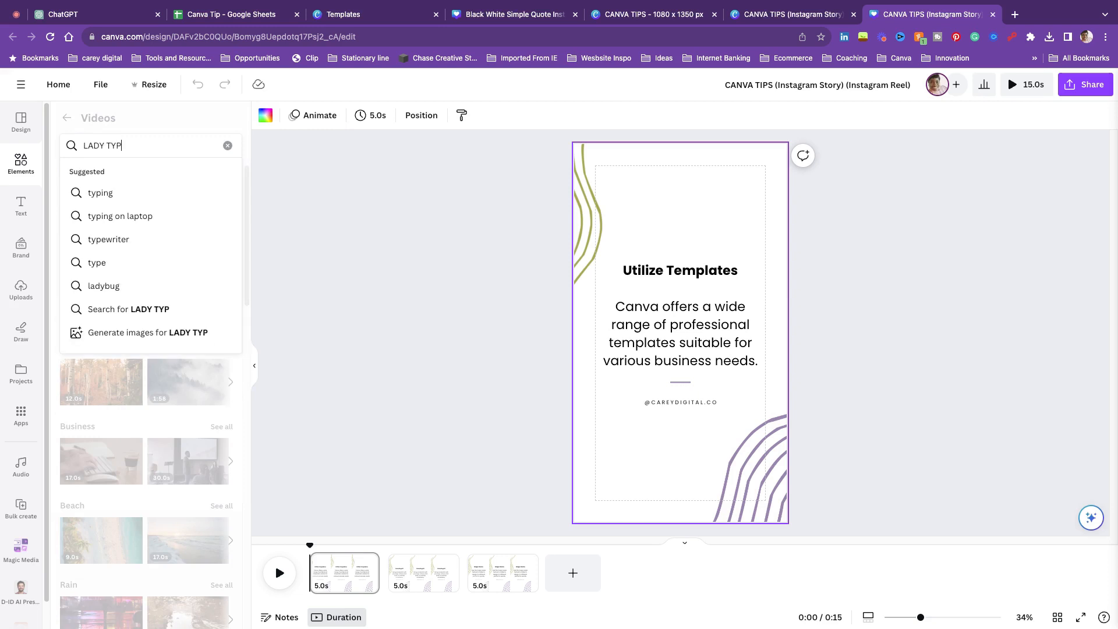
text(ING)
key(Return)
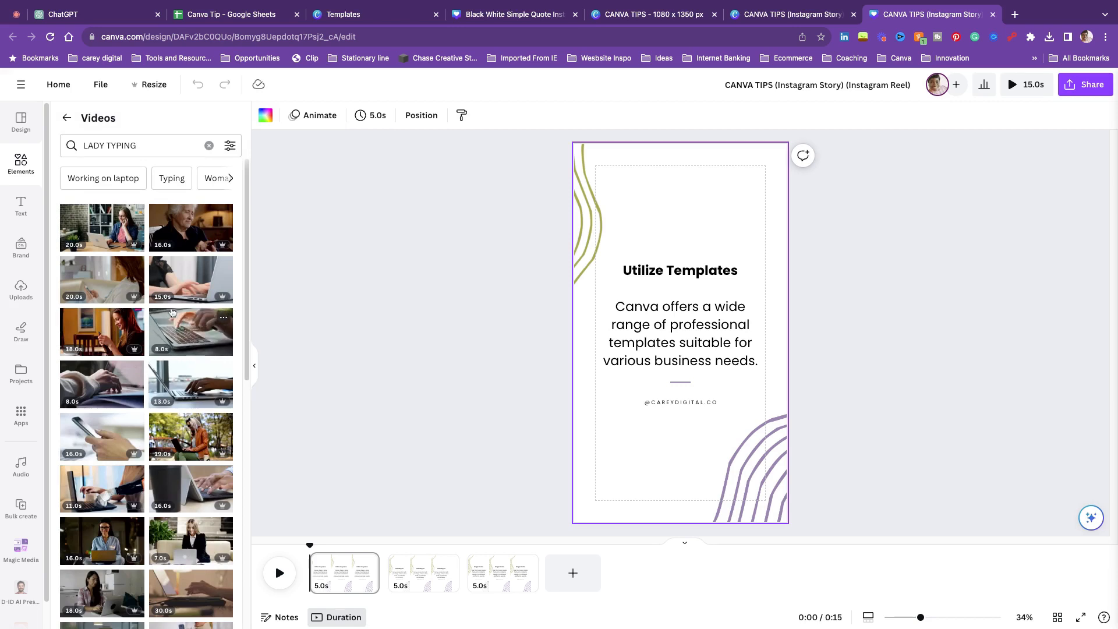
- Add the 19-second video of a woman in an orange jacket using a laptop to page 1 and stretch it over the whole page
scroll(174, 350, down, 2)
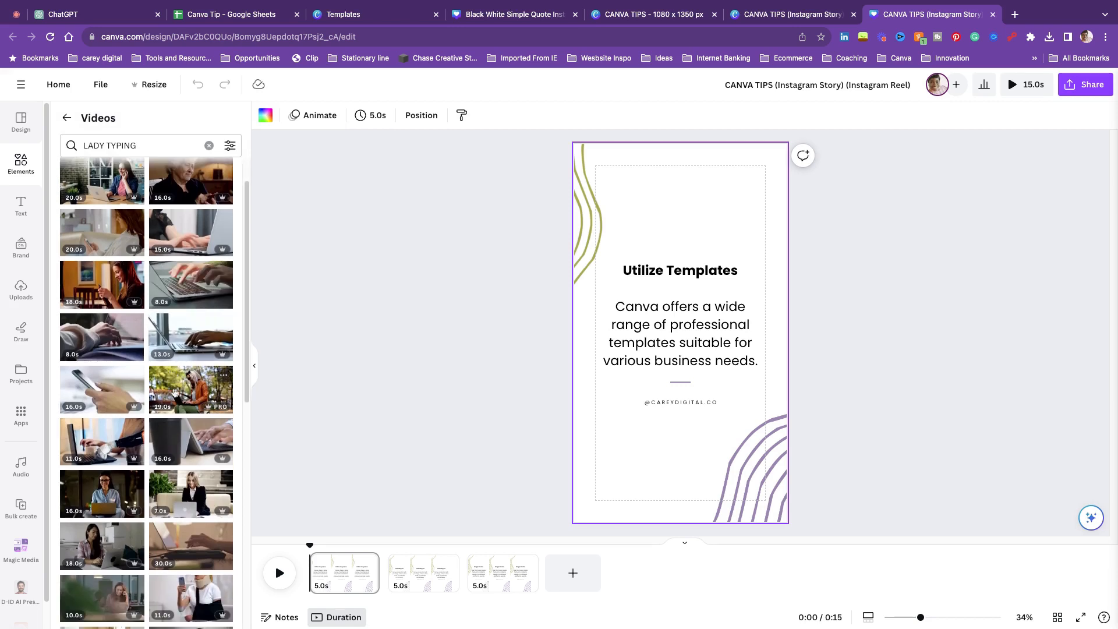
click(175, 393)
drag(721, 325, 699, 183)
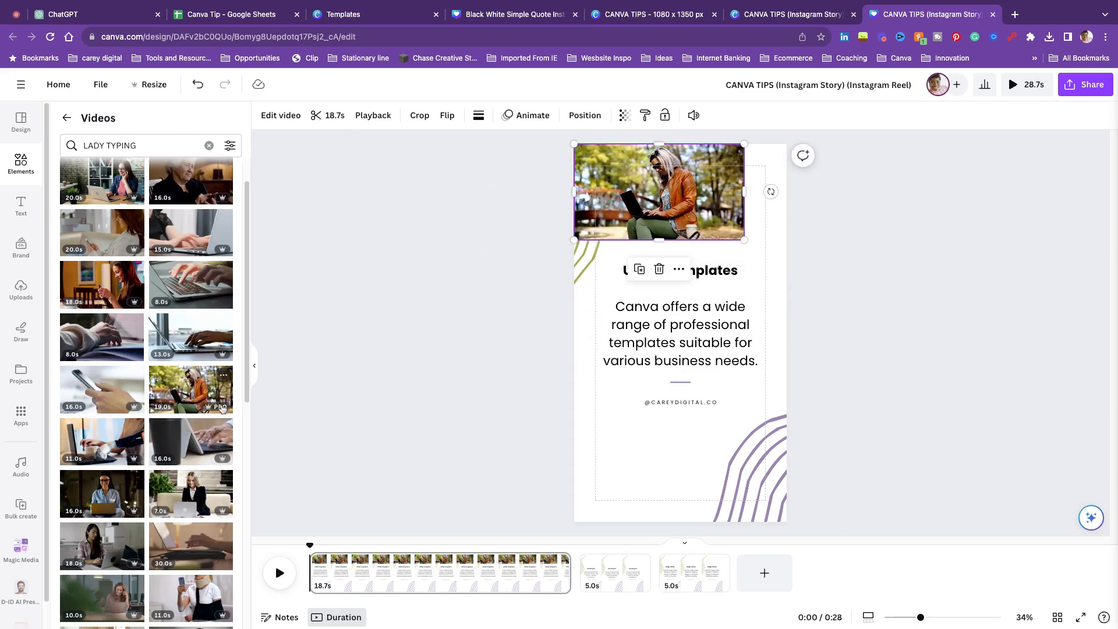
drag(659, 240, 705, 512)
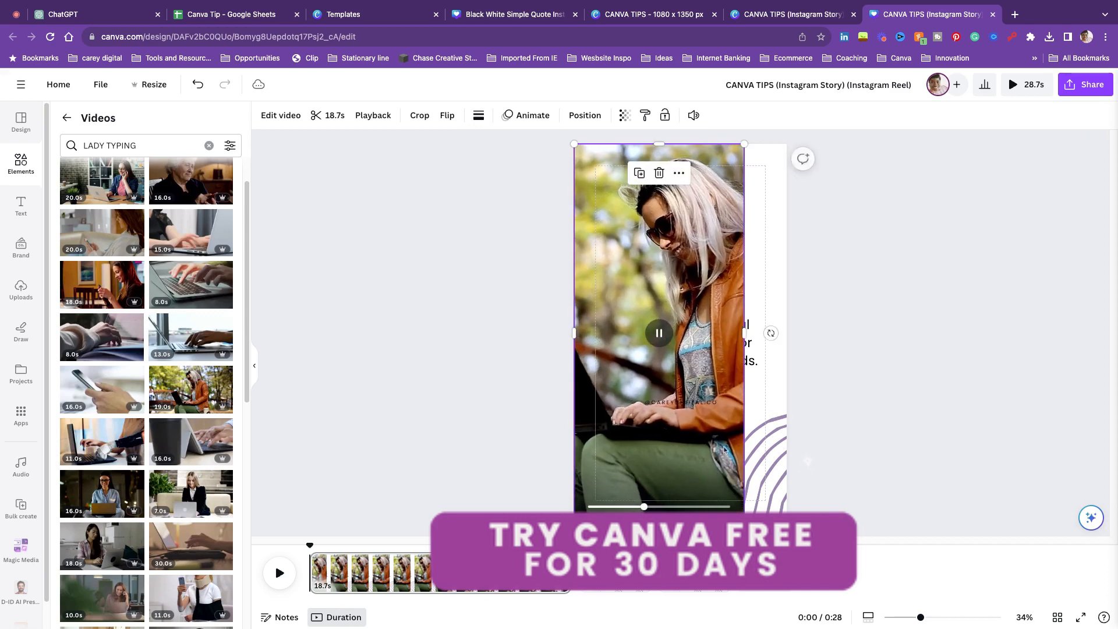
drag(744, 333, 745, 333)
- Shift the footage to the right inside its 9:16 crop so the whole laptop is in the frame
double_click(710, 248)
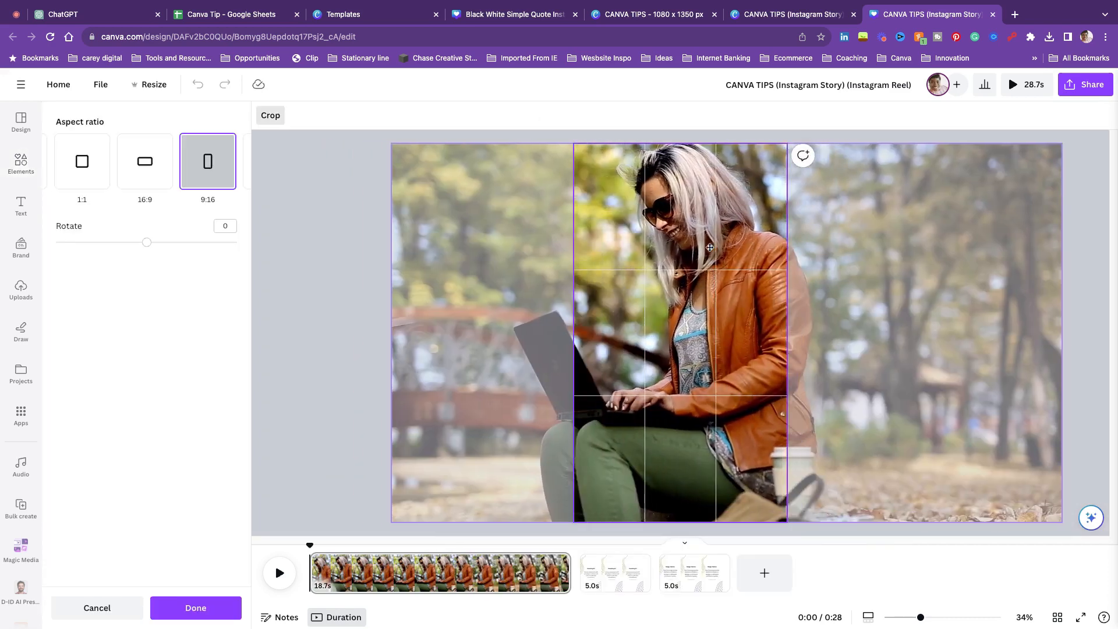
drag(710, 248, 767, 245)
click(410, 295)
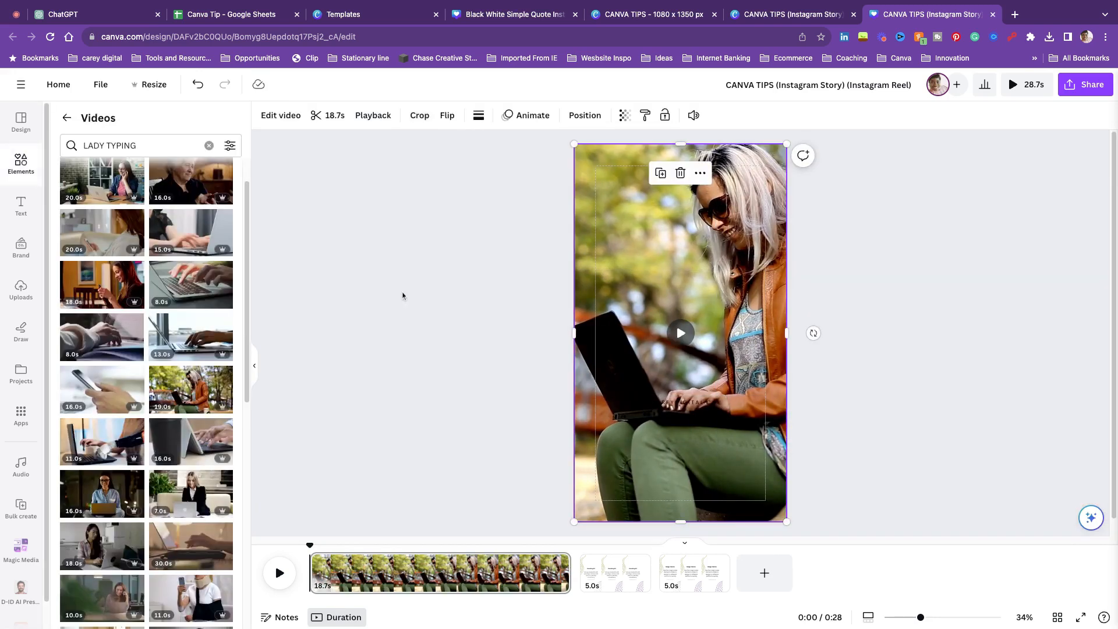
- Set the video's transparency to 29
click(624, 116)
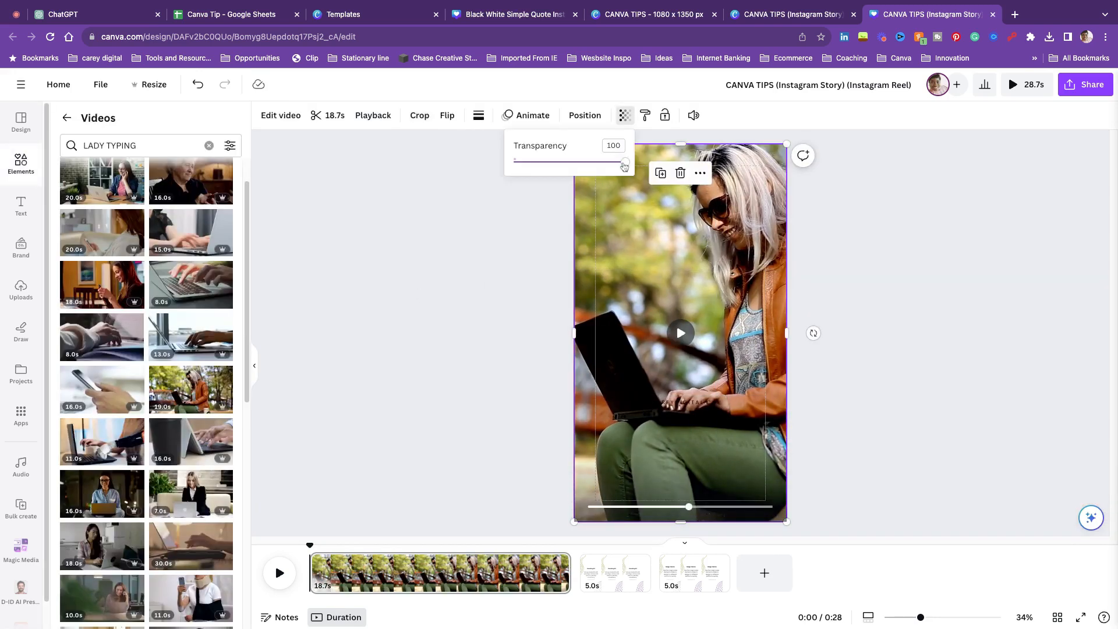
drag(625, 163, 546, 163)
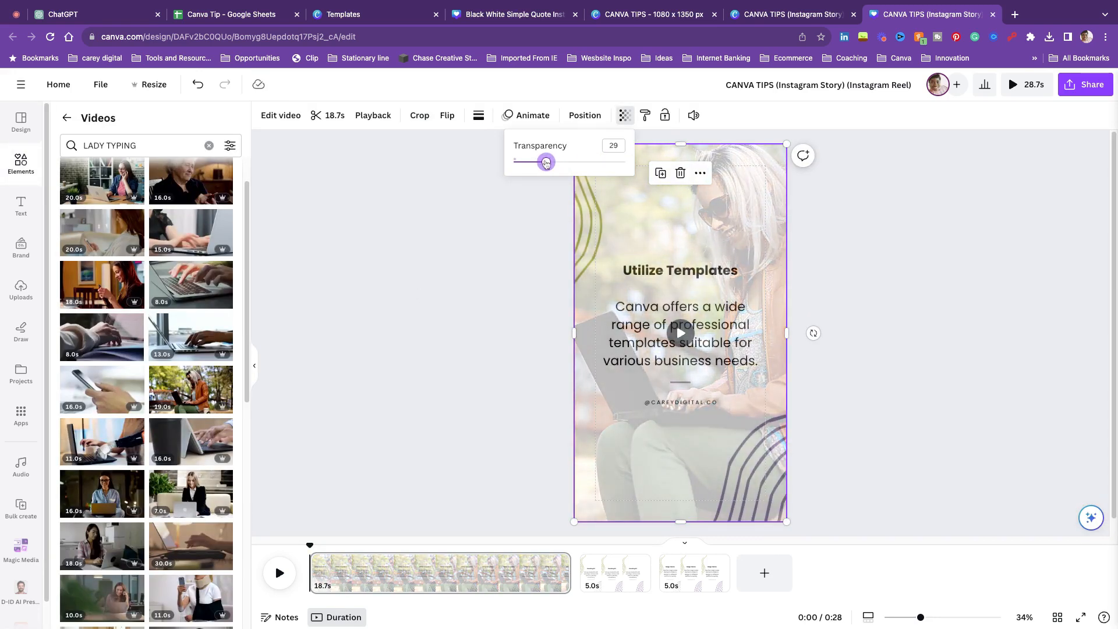
click(863, 199)
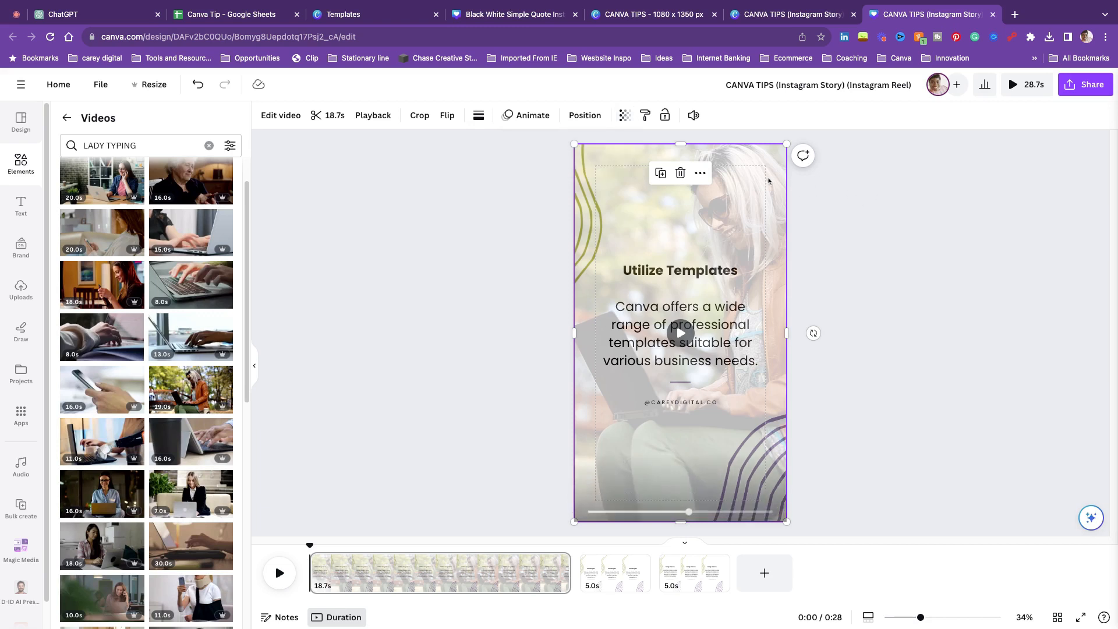
- Send the video on page 1 backward in the layer order so it sits behind the "Utilize Templates" text
click(700, 174)
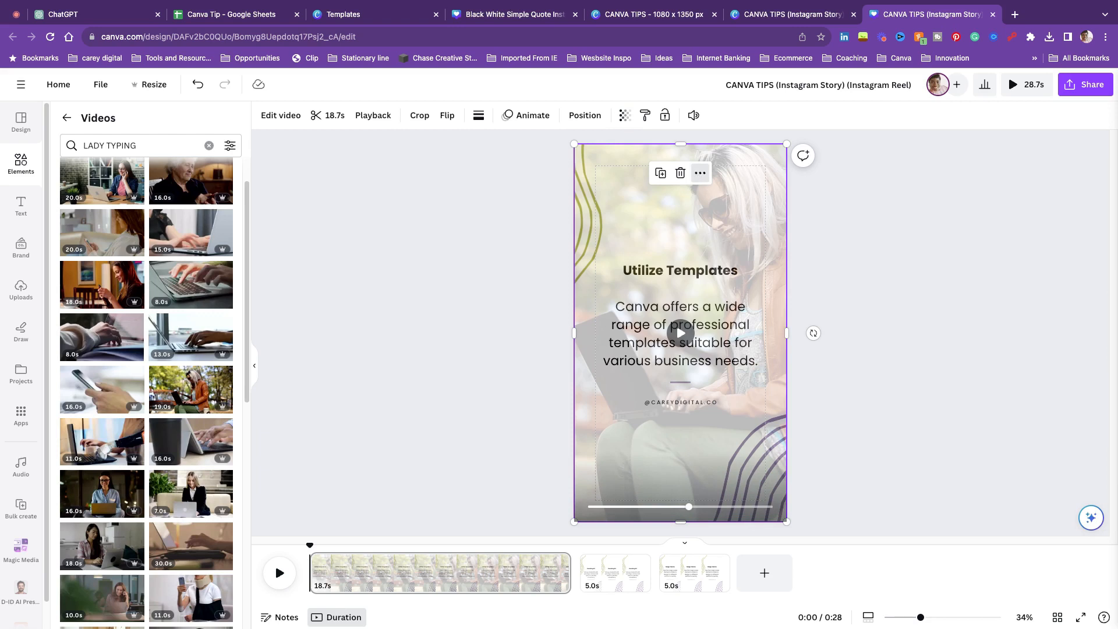
mouse_move(753, 329)
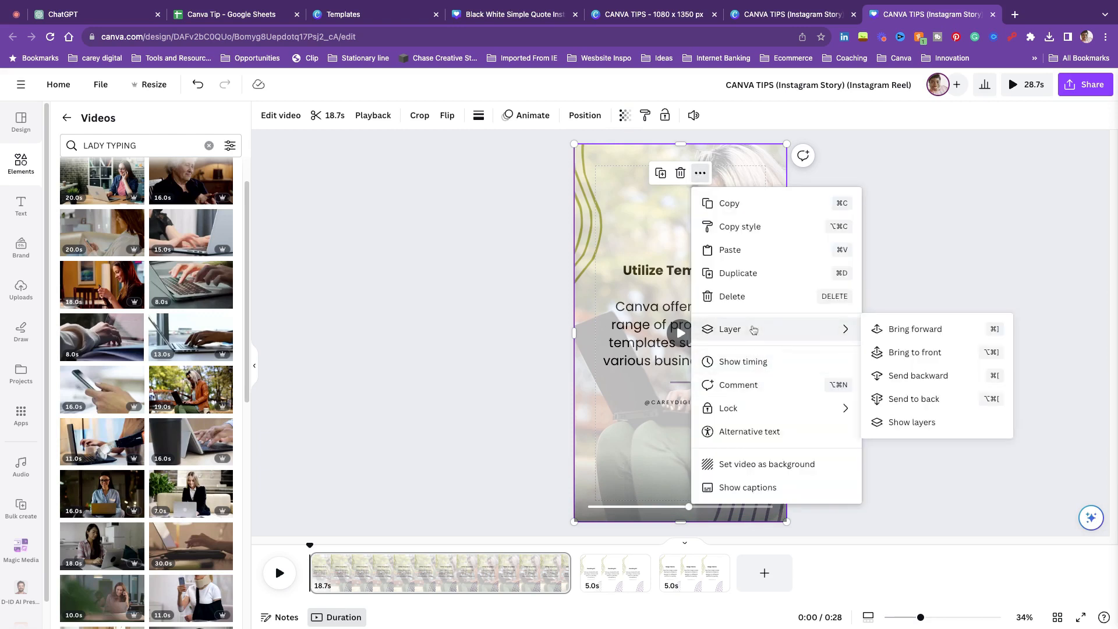
click(912, 376)
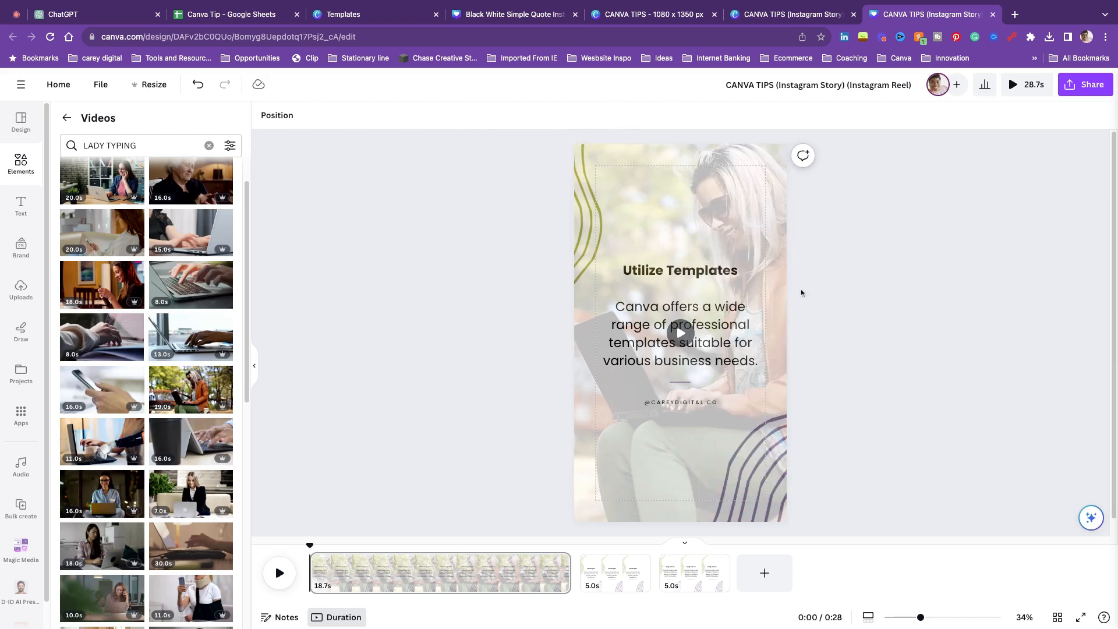
click(780, 265)
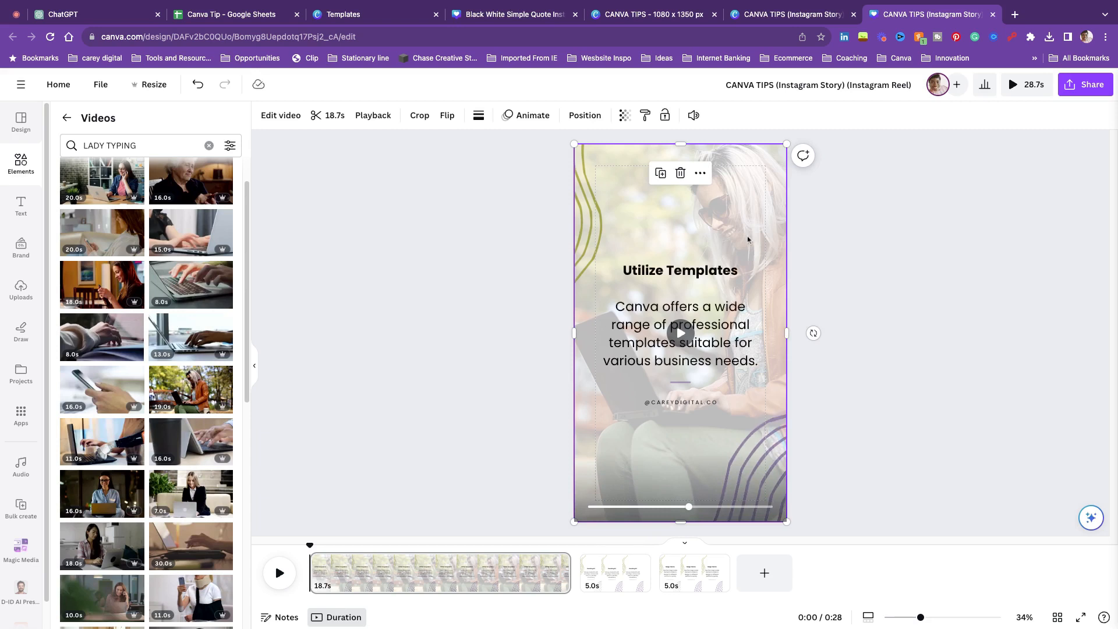
click(737, 271)
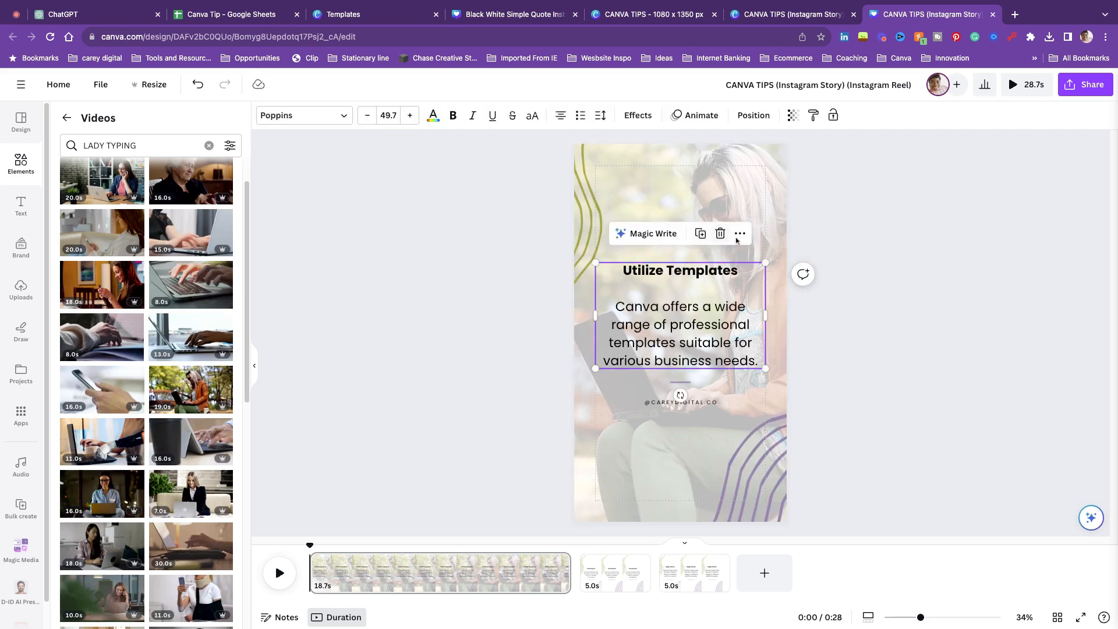
click(869, 329)
click(757, 217)
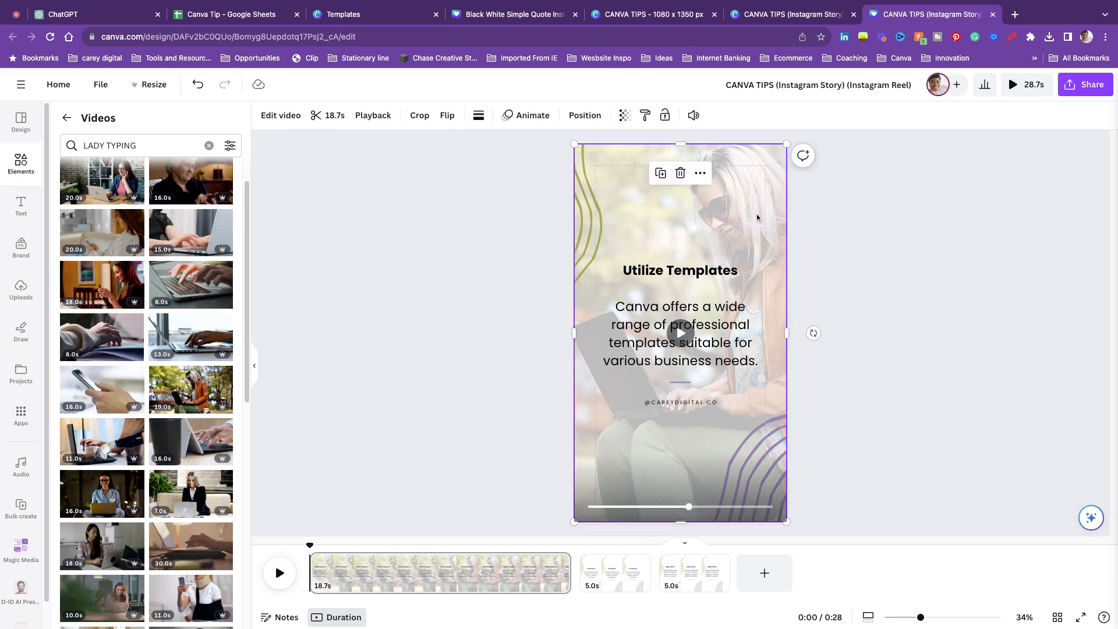
- Lower the transparency value of page 1's video to 8
click(682, 333)
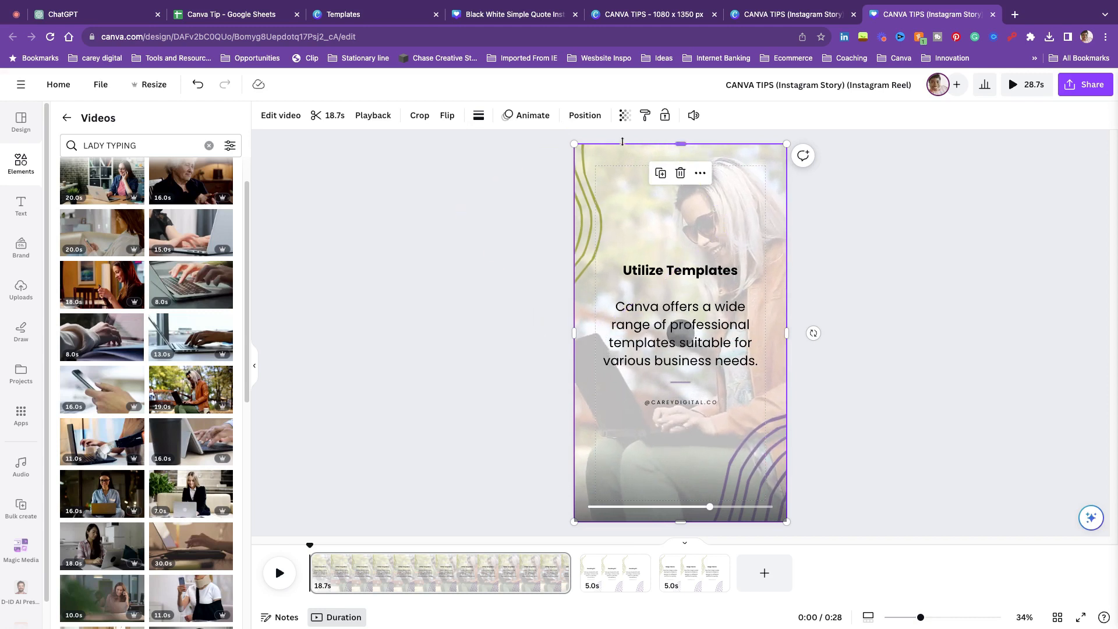
click(625, 123)
drag(548, 163, 521, 162)
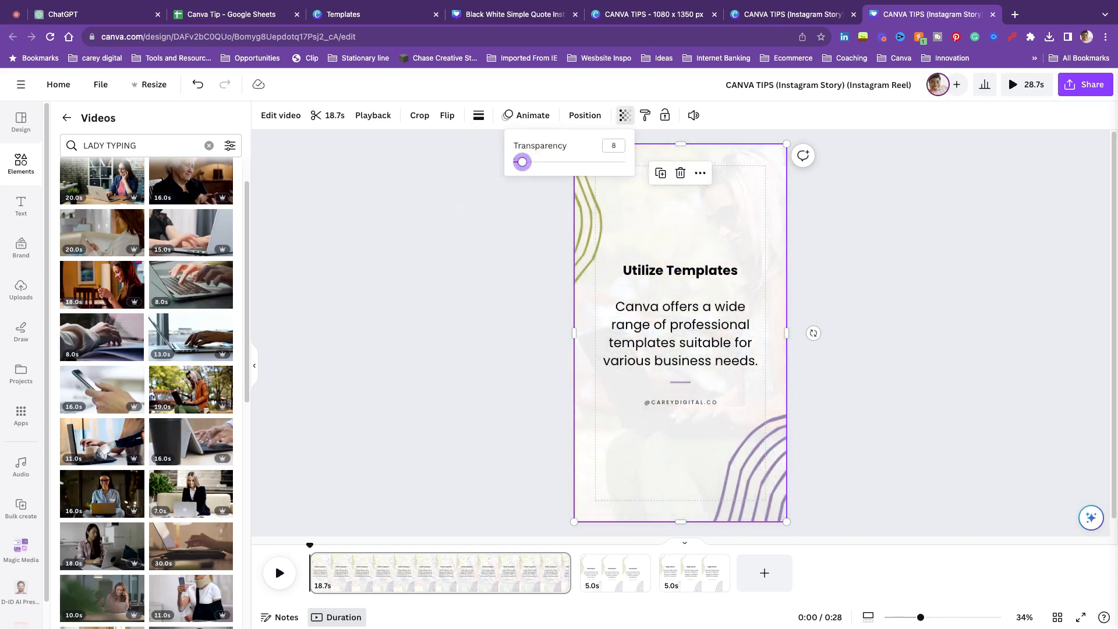
click(518, 352)
click(518, 351)
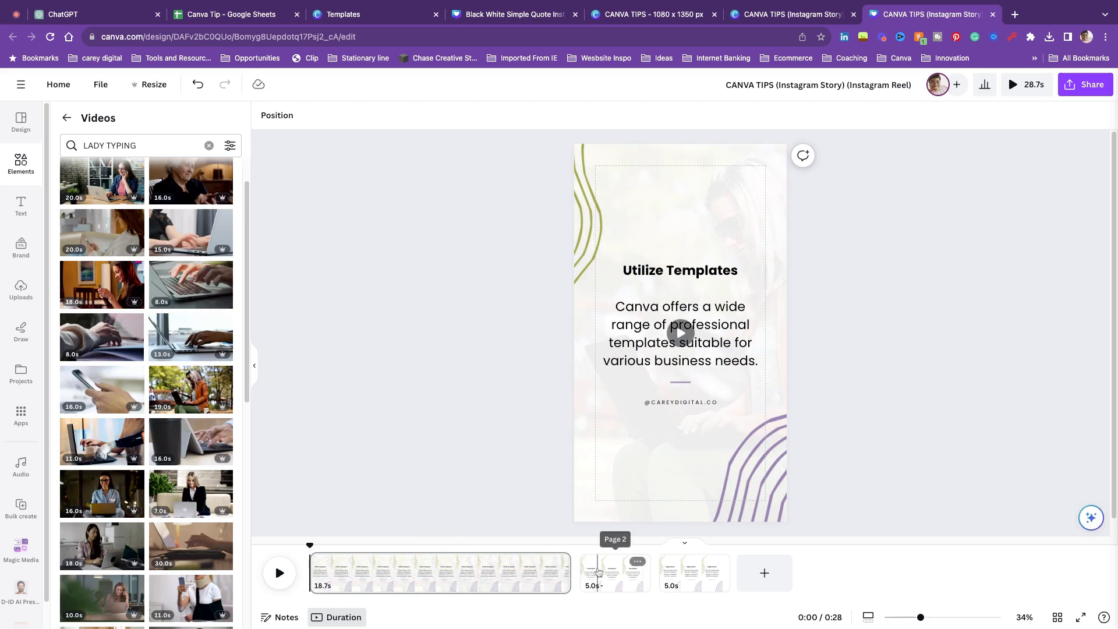
- Add the 11-second video of a woman in a black sweater holding a red phone to page 2 and stretch it over the whole page
click(614, 572)
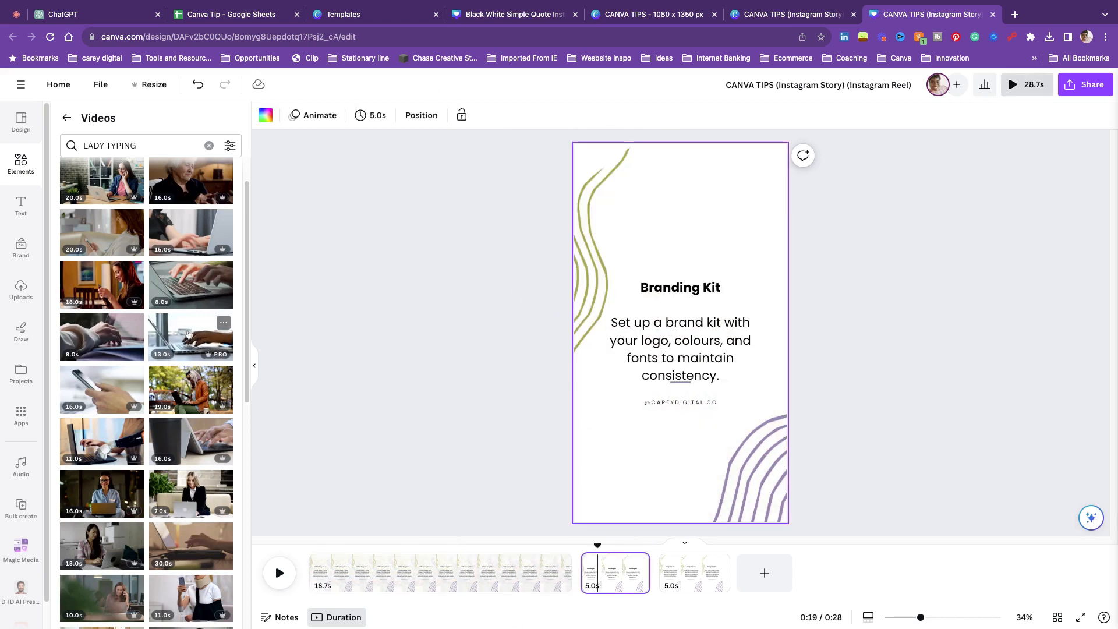
scroll(188, 335, down, 2)
scroll(188, 335, down, 2)
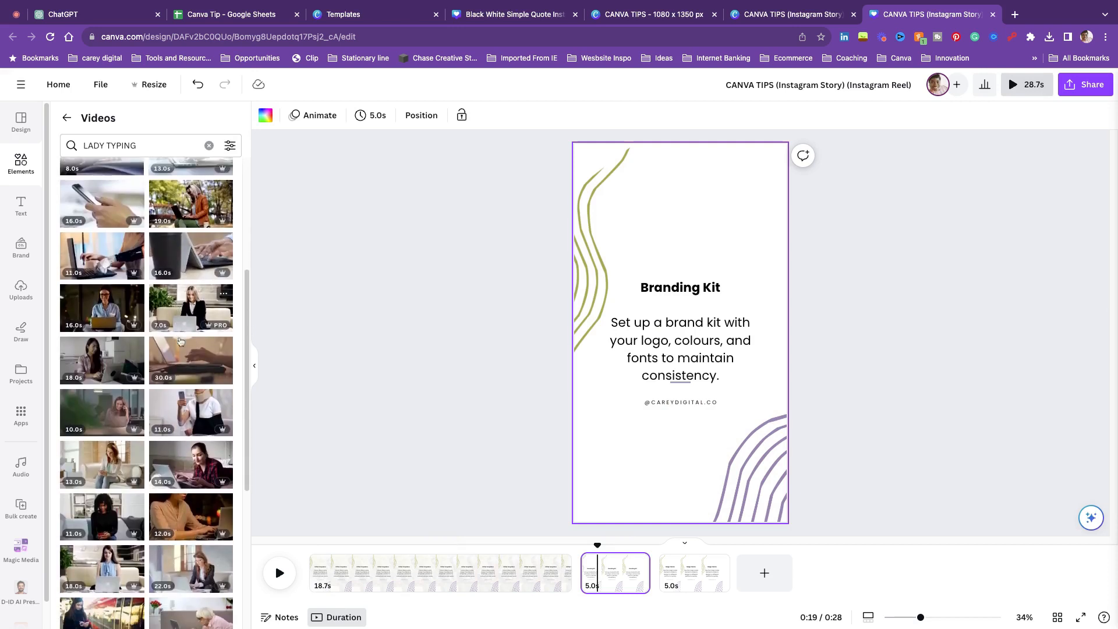
click(92, 518)
drag(672, 318, 650, 171)
drag(731, 332, 710, 191)
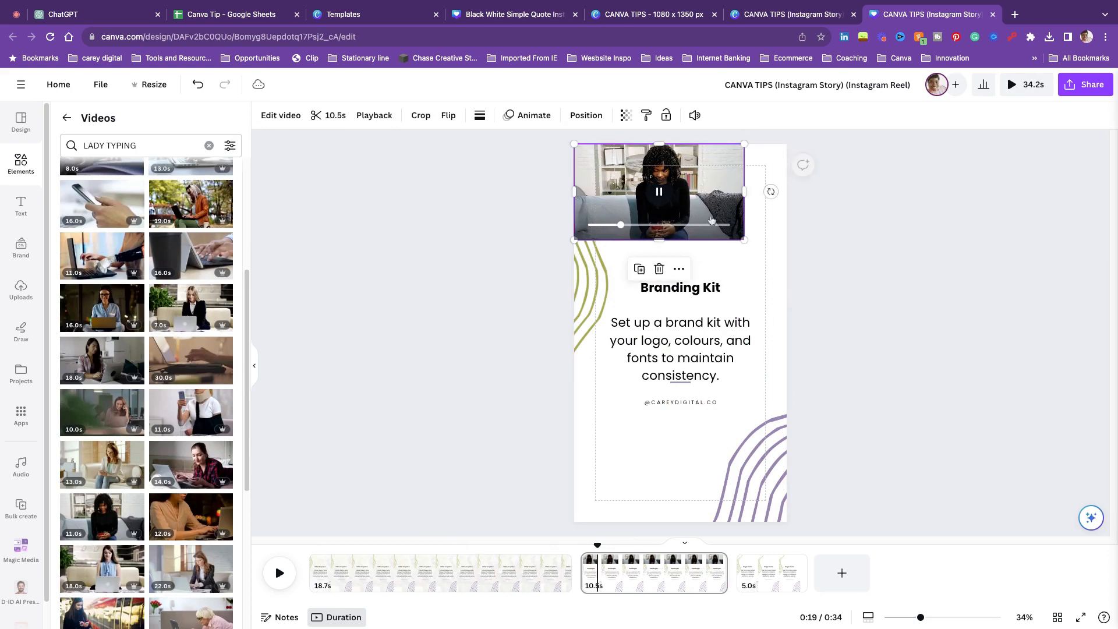
drag(663, 240, 701, 518)
drag(742, 337, 787, 336)
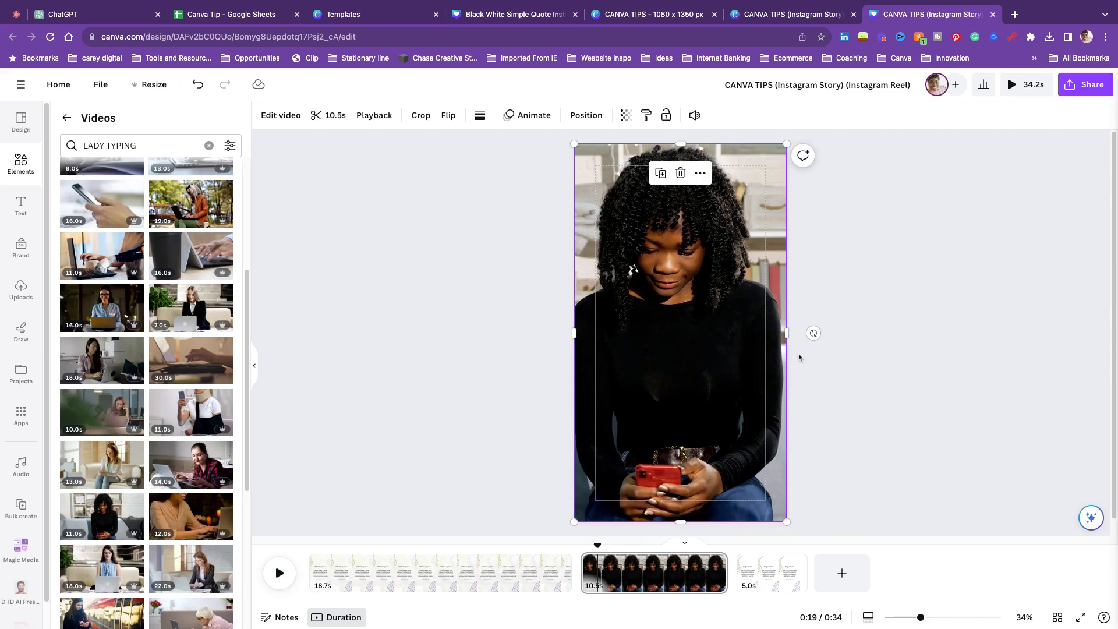
- Copy the style of page 1's video and apply it to the video on page 2
click(470, 574)
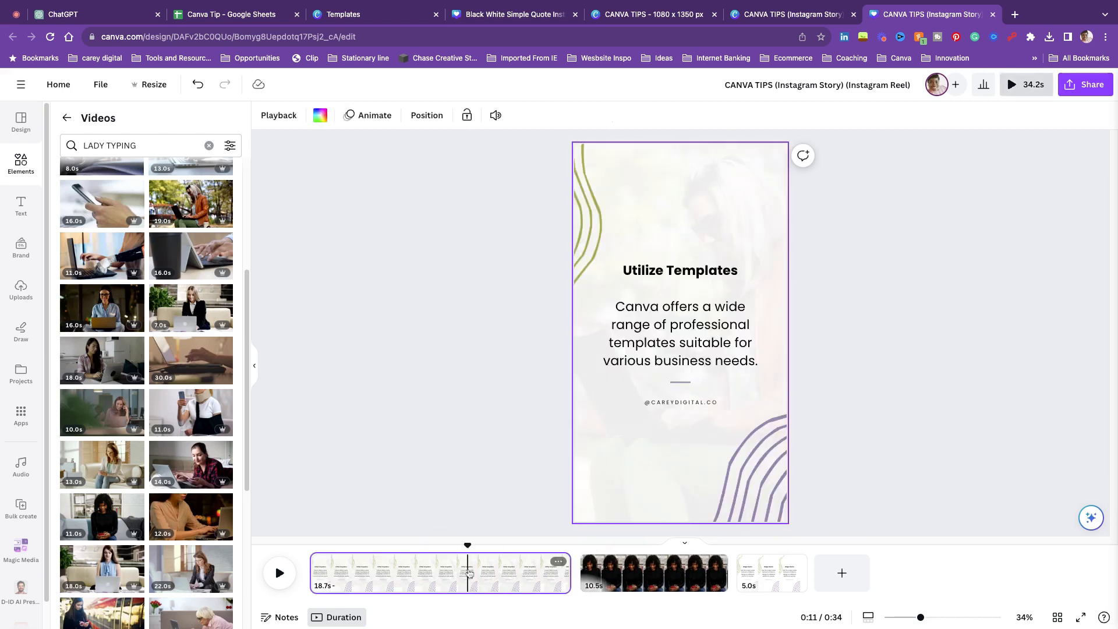
click(727, 177)
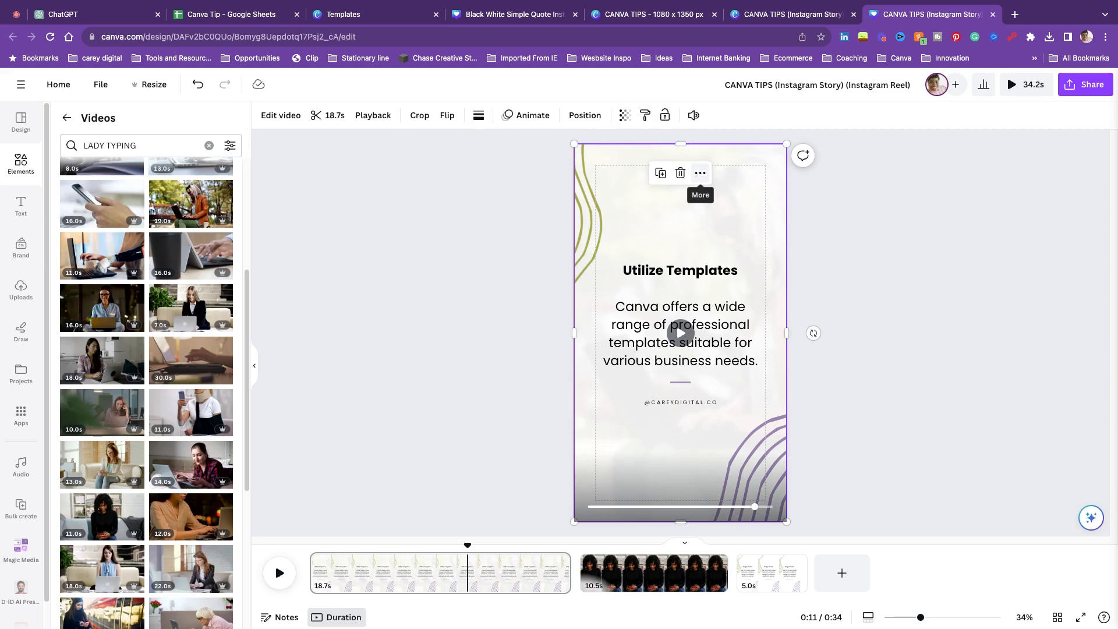
click(700, 173)
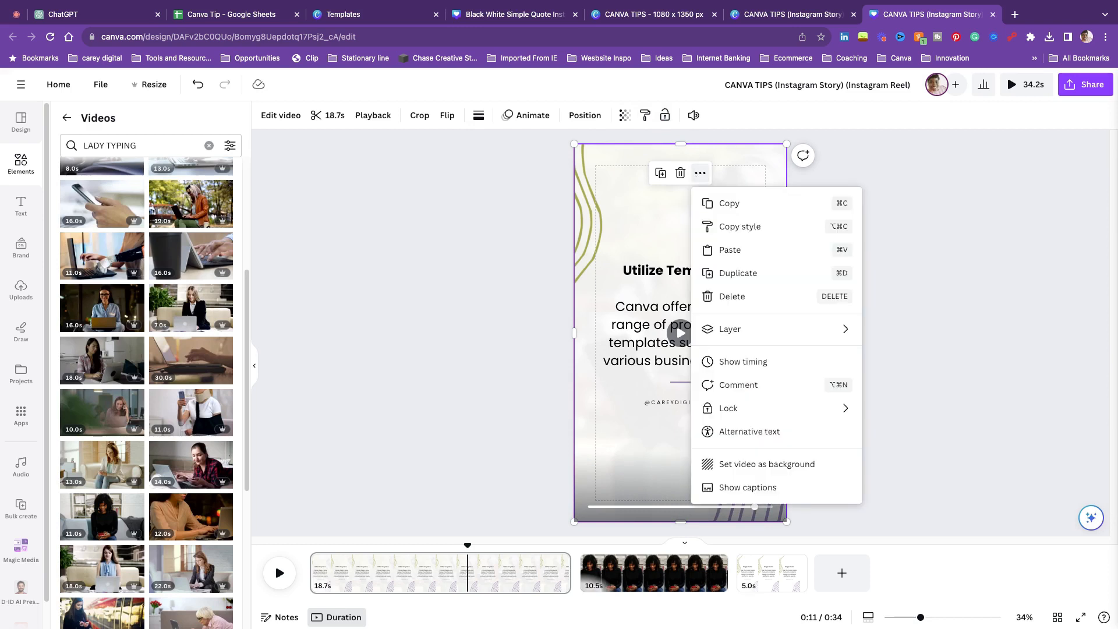
click(725, 229)
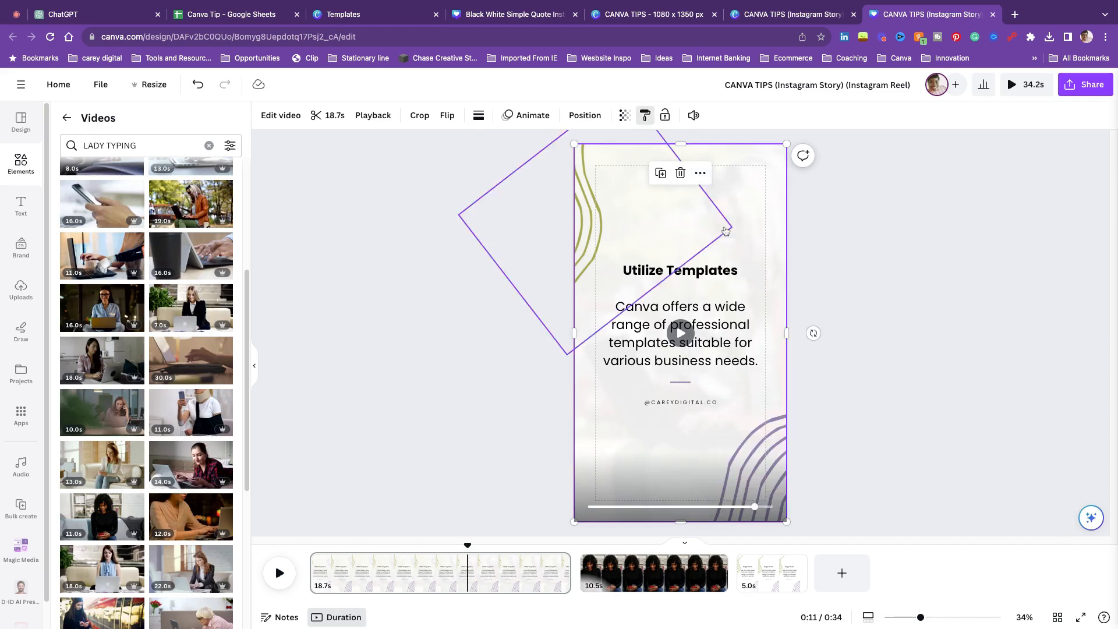
click(621, 570)
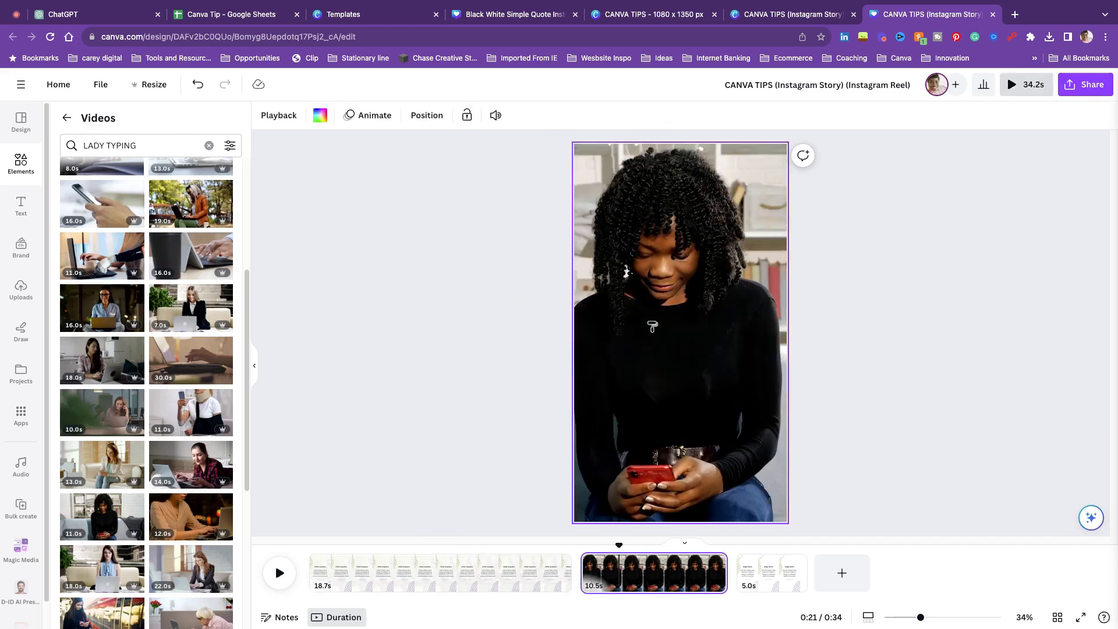
click(655, 291)
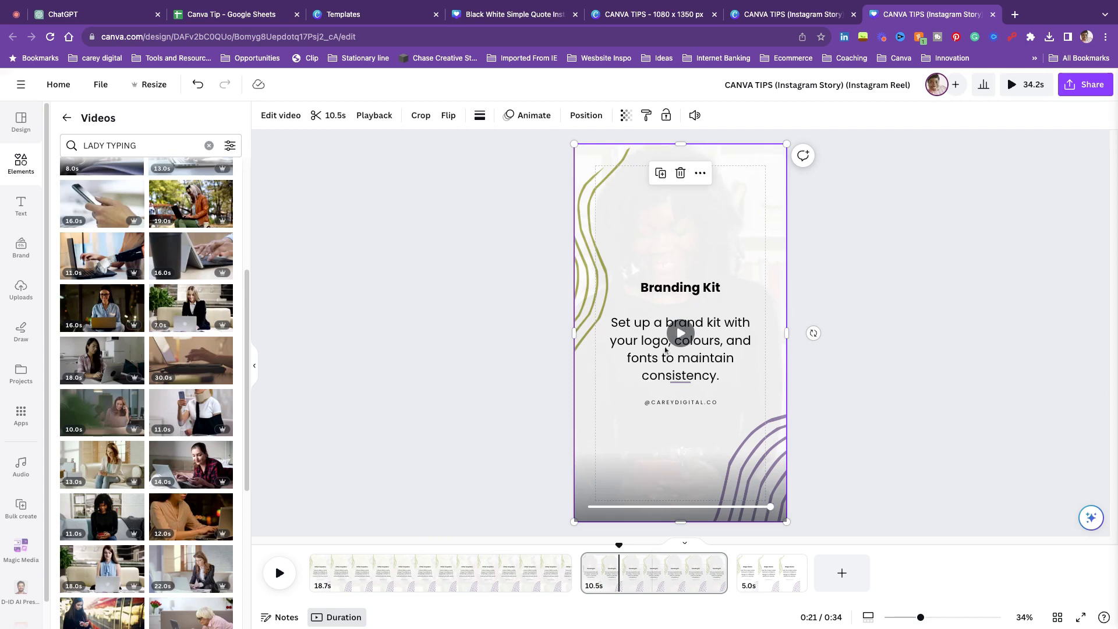
- Add the 15-second video of a woman using a laptop beside a large window to page 3 and stretch it over the whole page
click(762, 571)
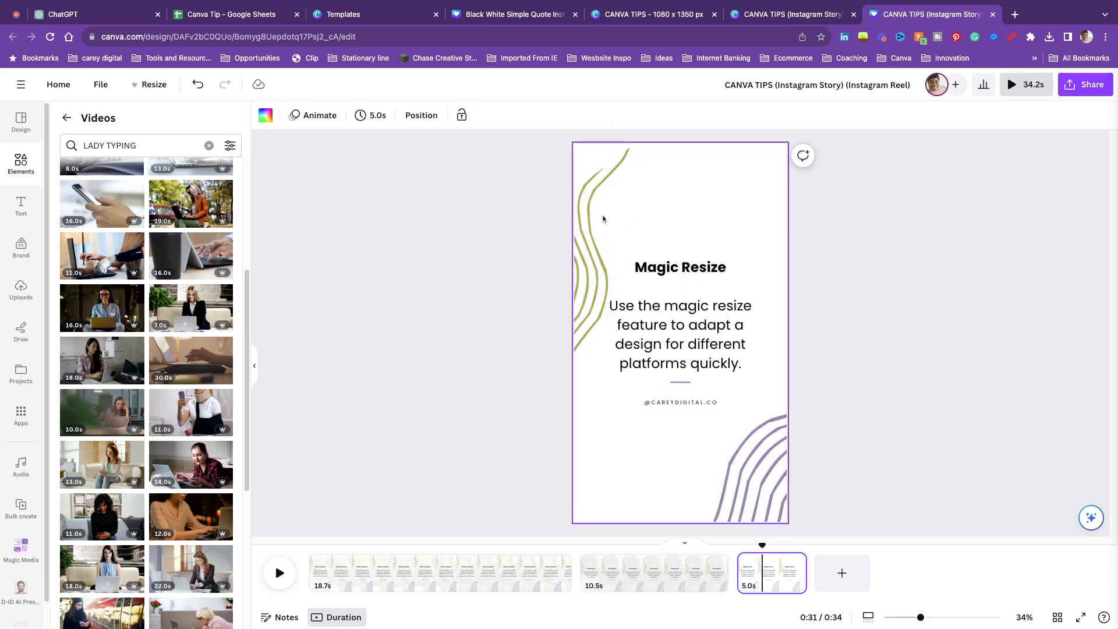
scroll(111, 349, down, 5)
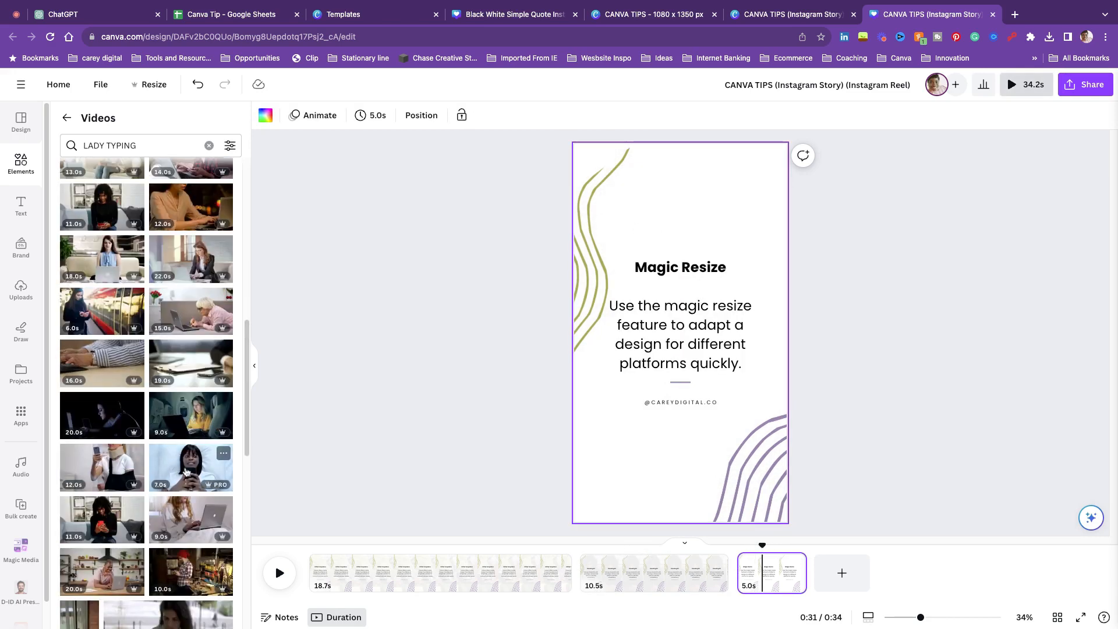
scroll(105, 519, down, 3)
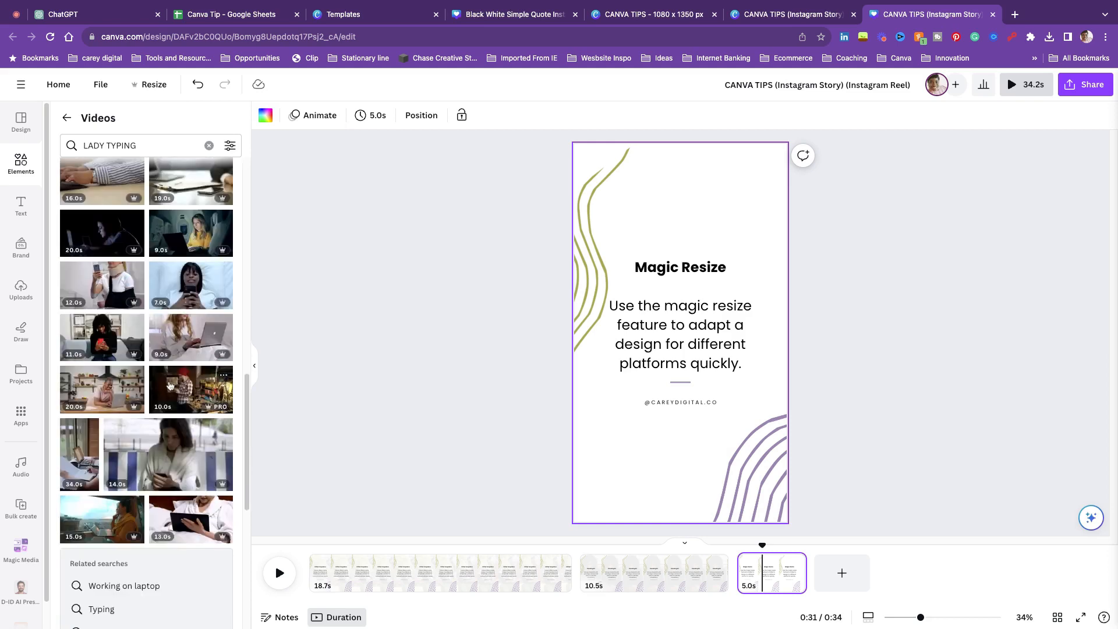
click(112, 520)
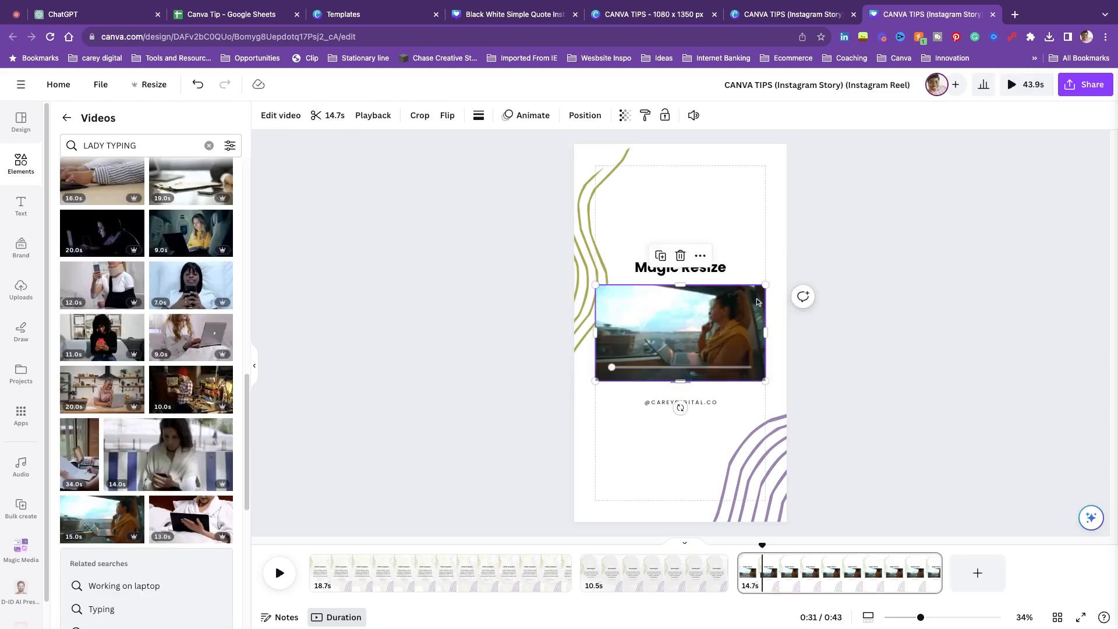
drag(740, 336, 712, 195)
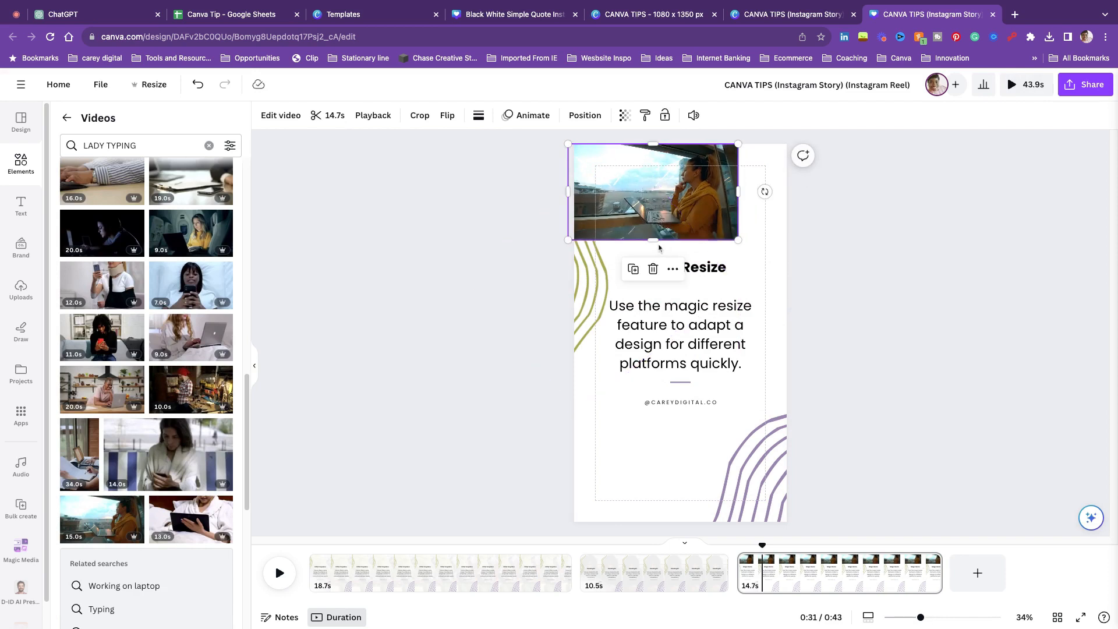
drag(655, 244, 653, 521)
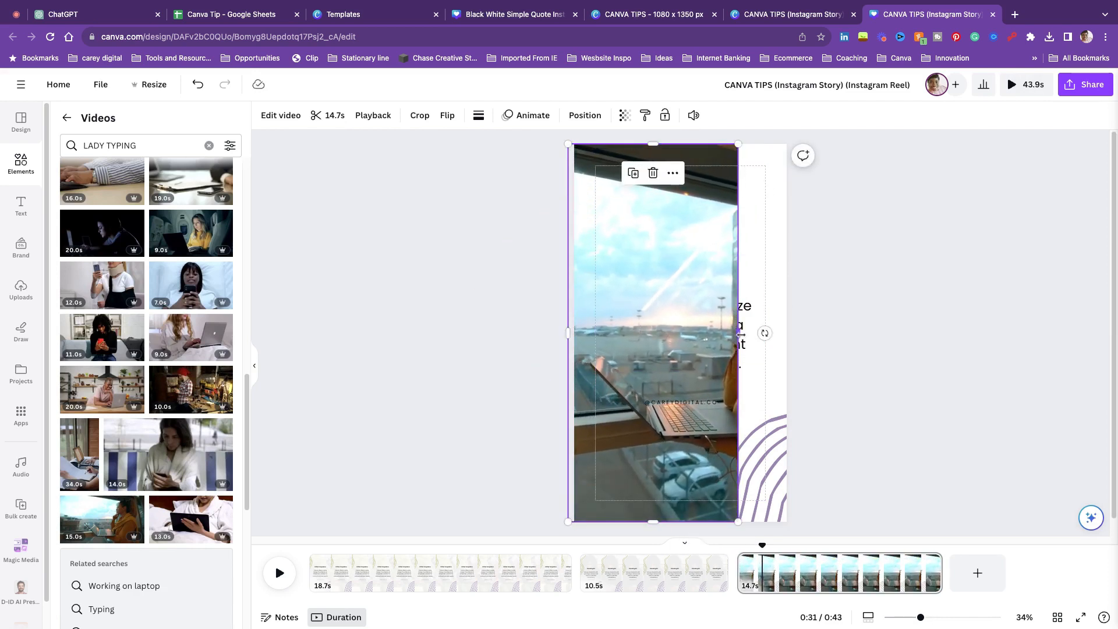
drag(738, 333, 788, 333)
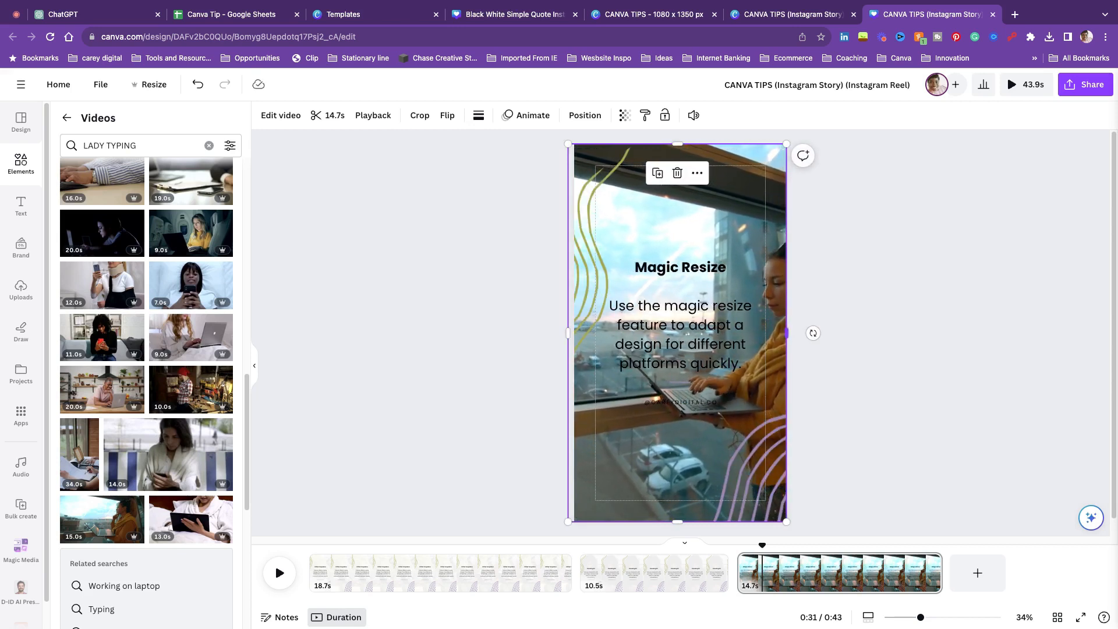
- Copy the style of page 2's video and apply it to the video on page 3
click(670, 572)
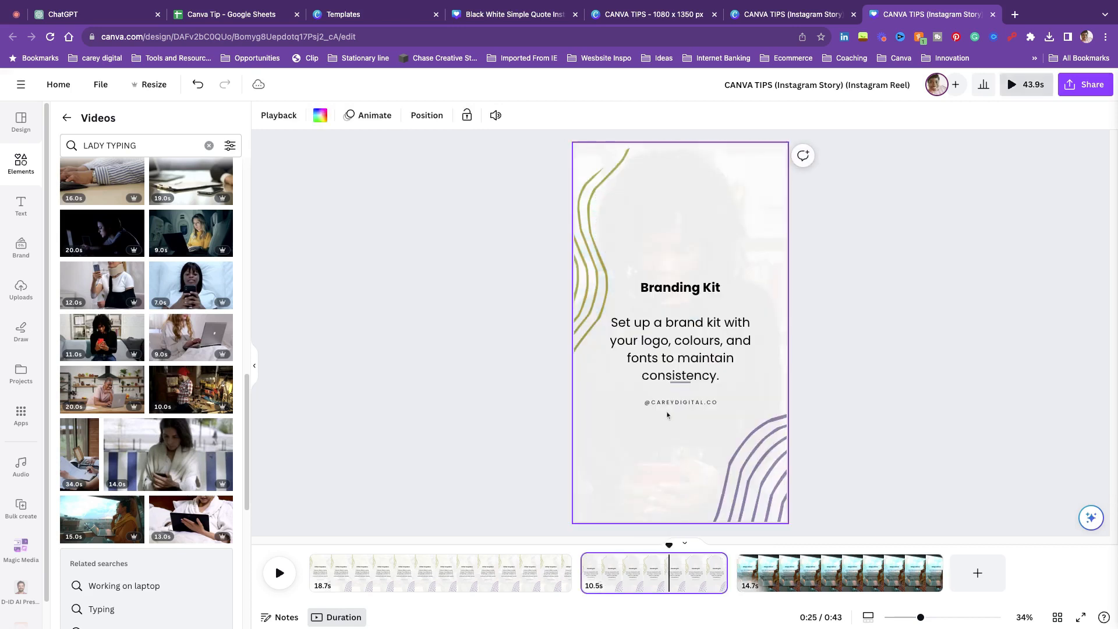
click(746, 150)
click(700, 173)
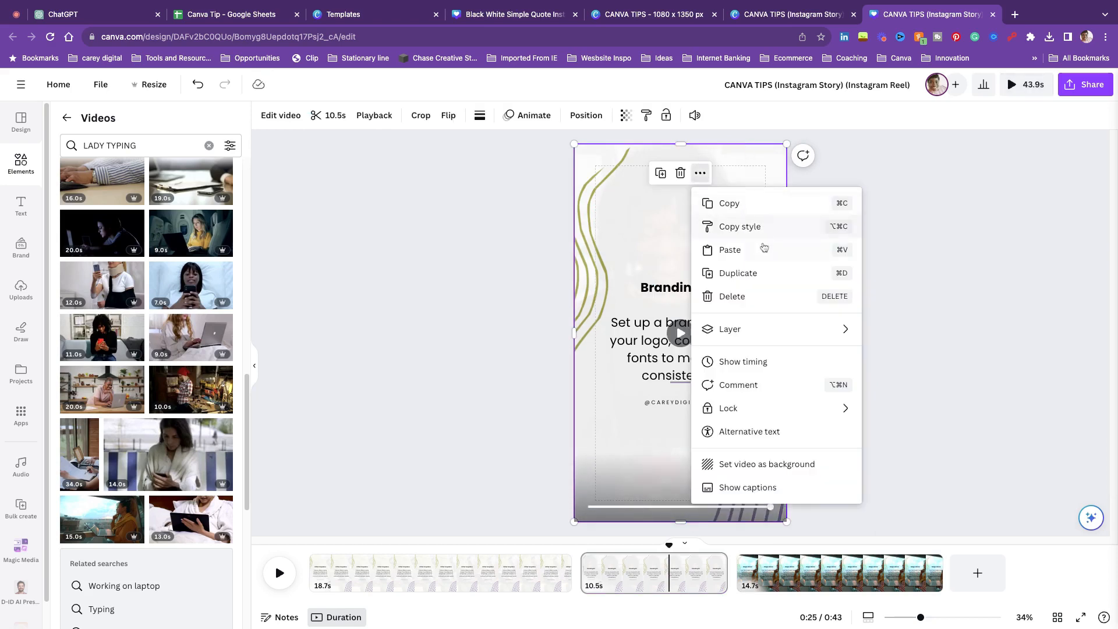
click(751, 230)
click(835, 572)
click(775, 249)
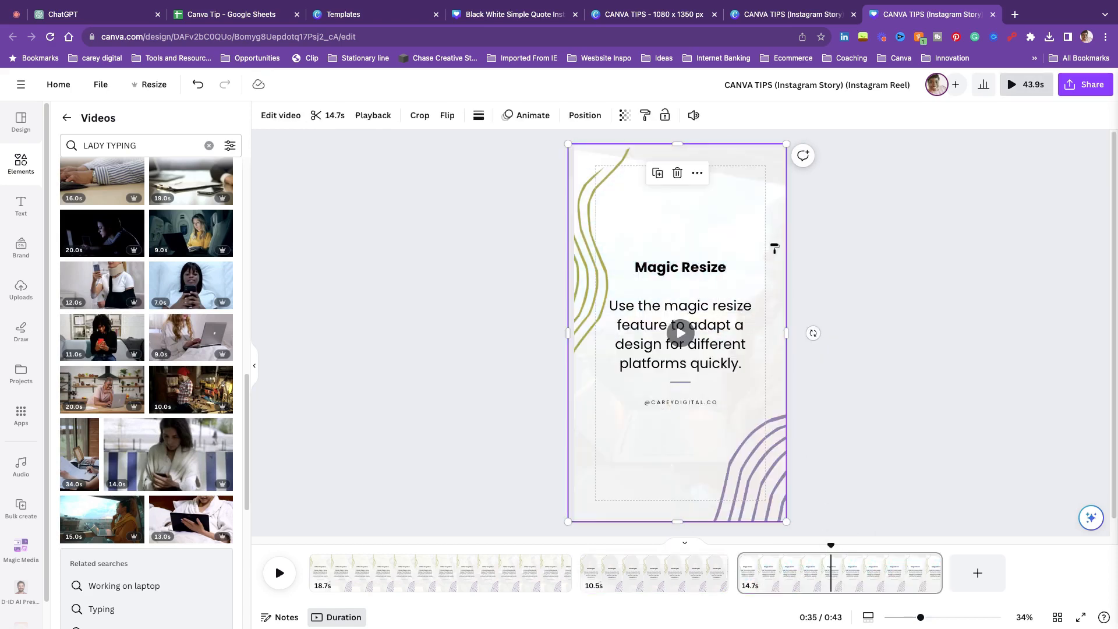
- Move the green wavy-line graphic on page 3 slightly up so it reaches the page's upper edge
click(816, 314)
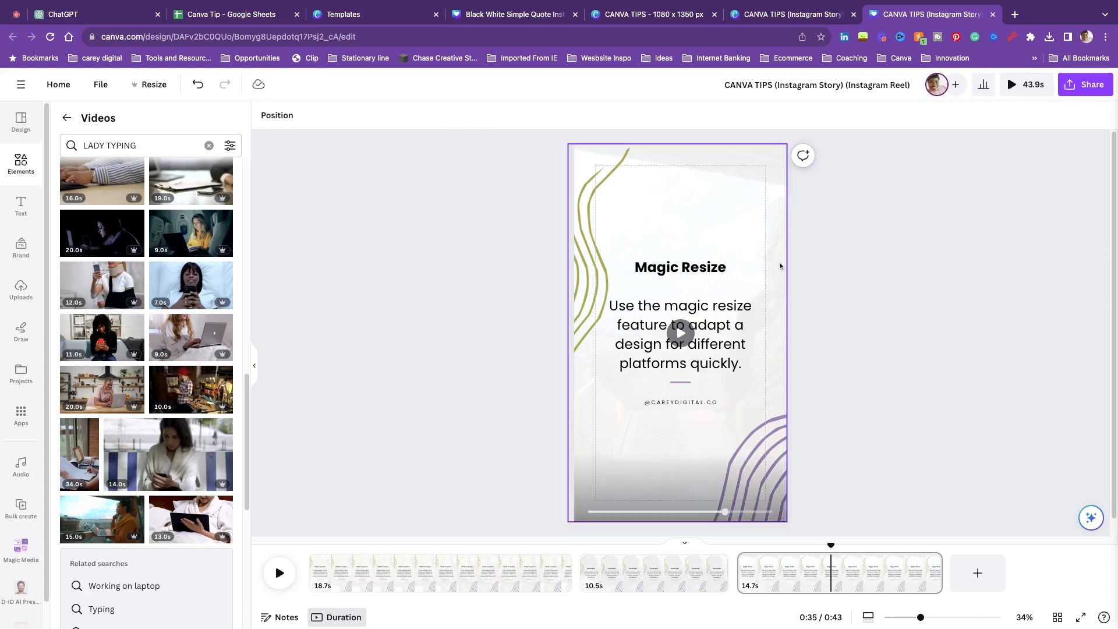
click(622, 183)
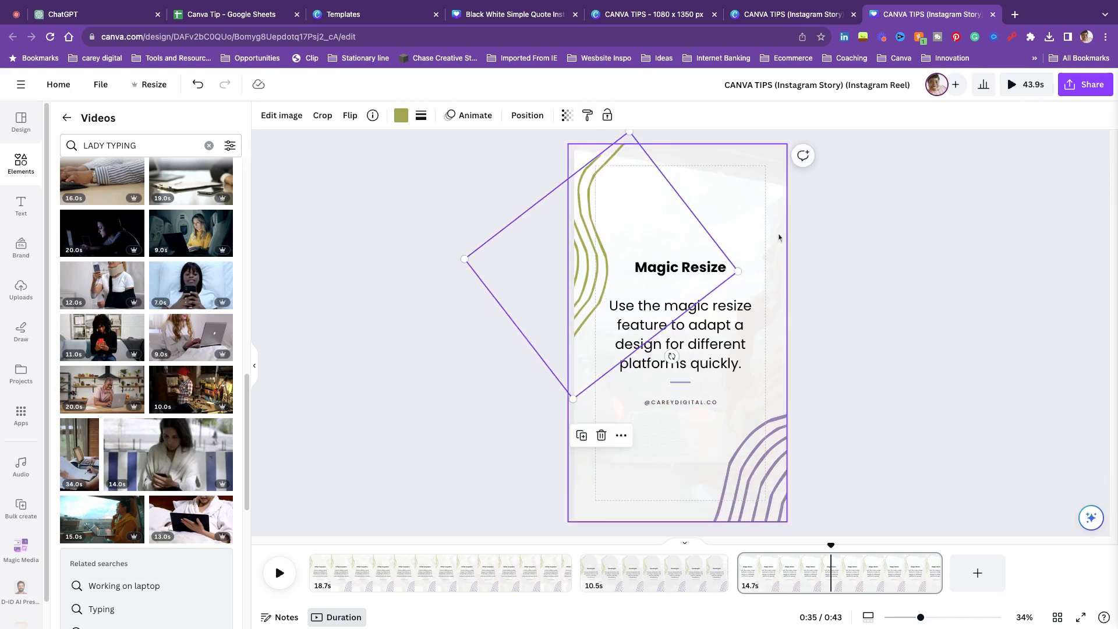
click(832, 259)
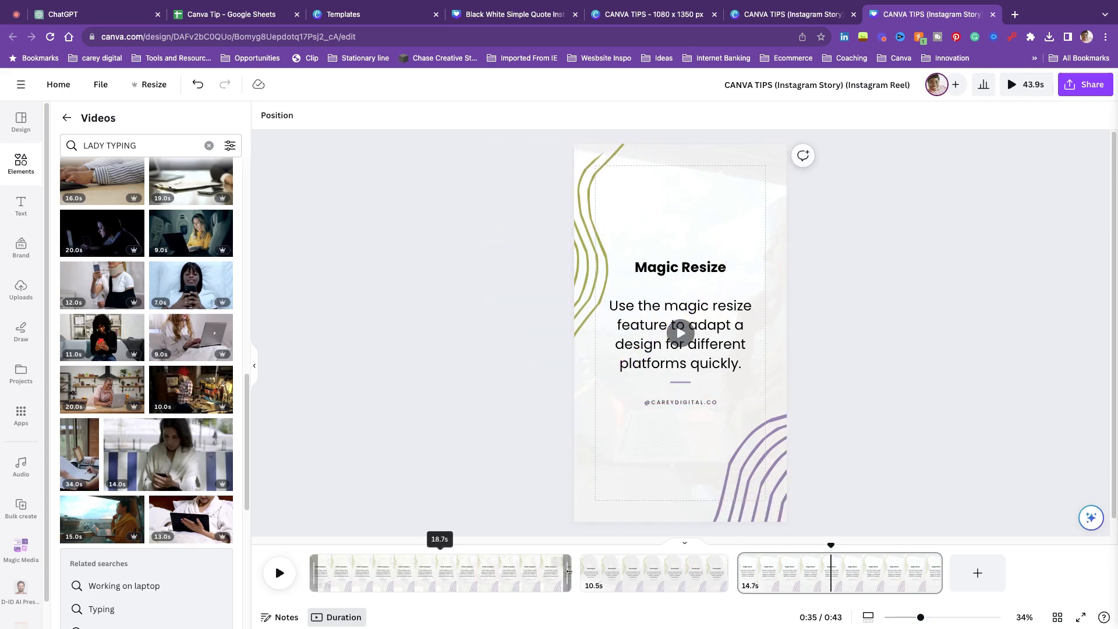
- Shorten the page durations in the timeline to 1.5 s for page 1, 1.6 s for page 2 and 2.5 s for page 3
drag(569, 573, 332, 573)
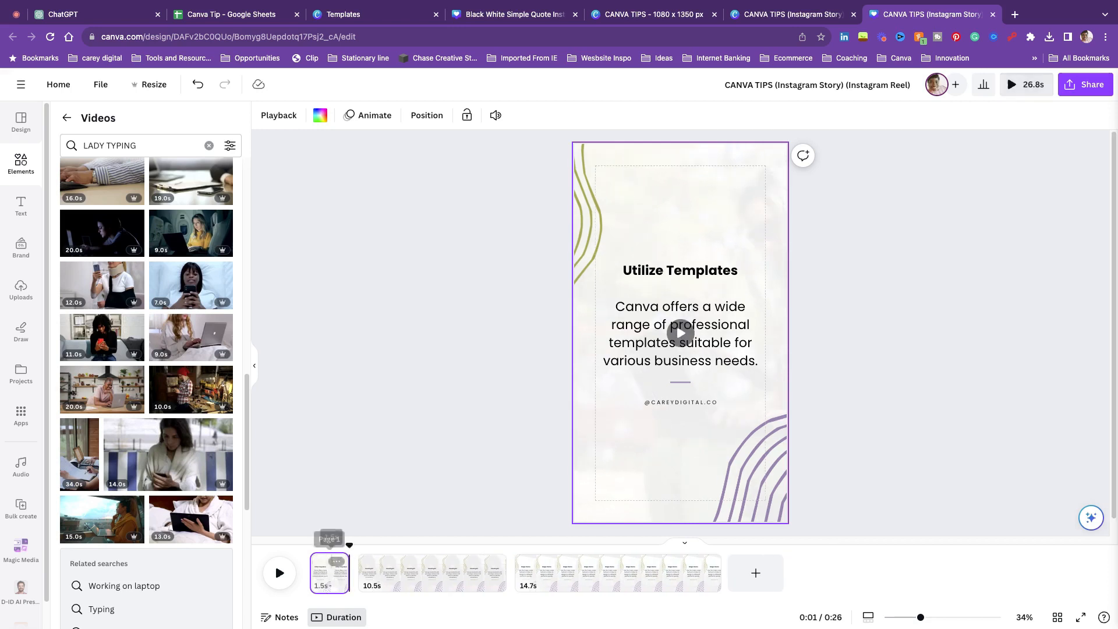
click(496, 573)
drag(500, 573, 382, 572)
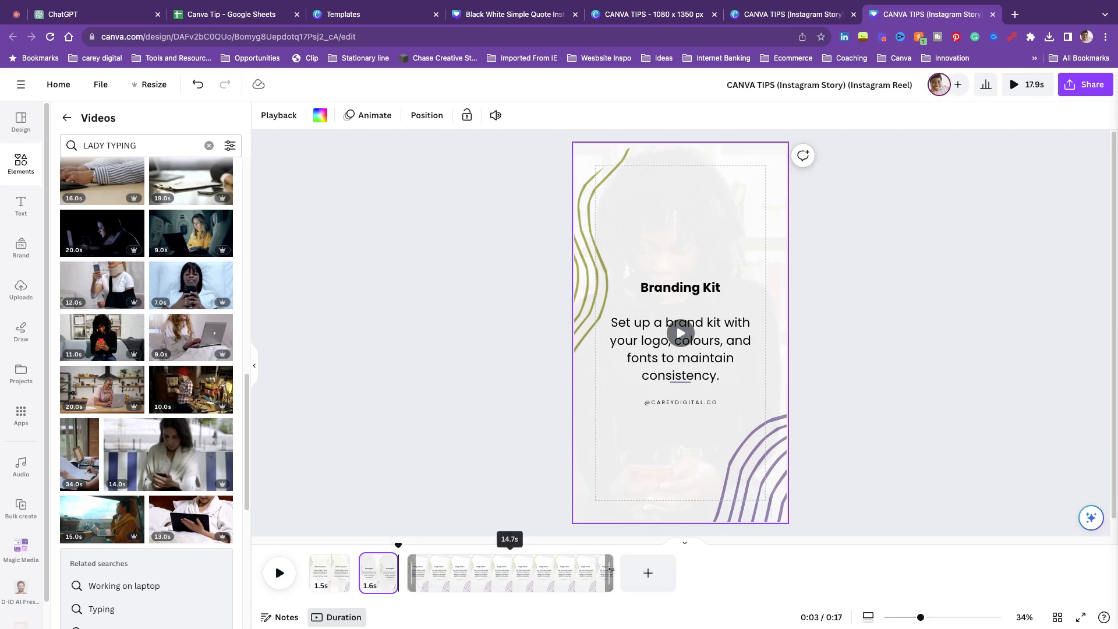
drag(611, 570, 442, 570)
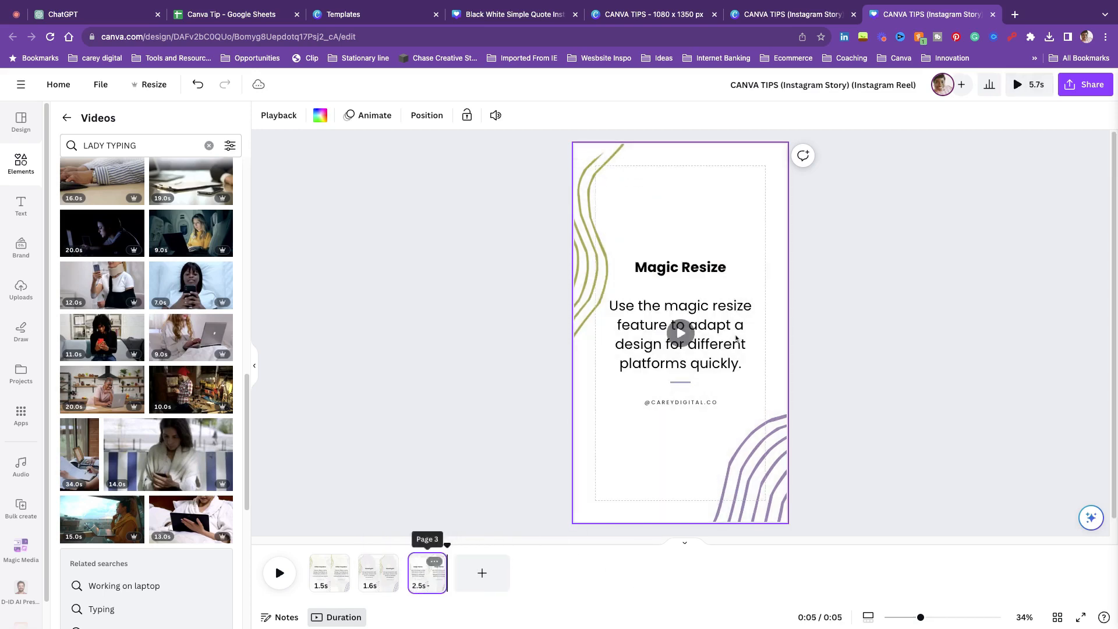
- Preview the whole reel and add a new blank page at the start of the timeline
click(1031, 86)
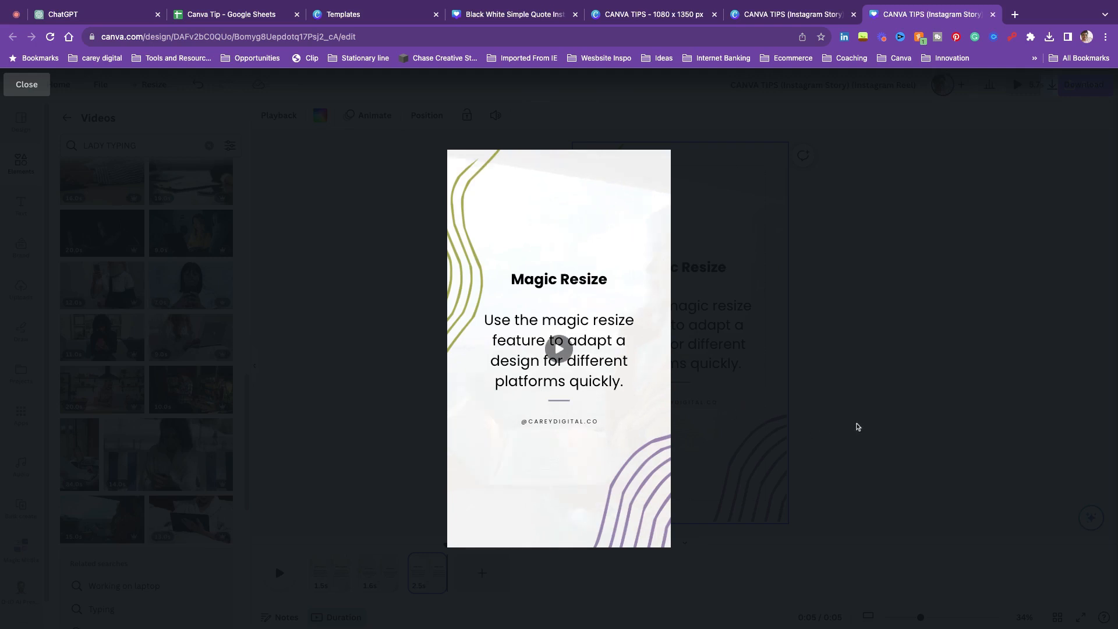
click(857, 427)
click(489, 575)
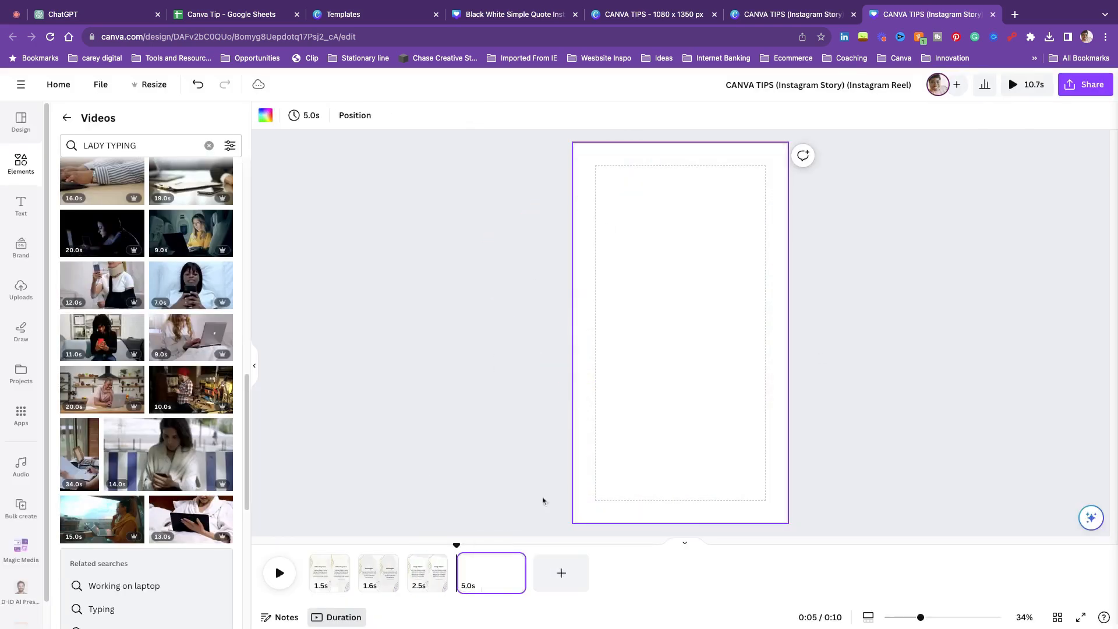
drag(494, 587, 332, 574)
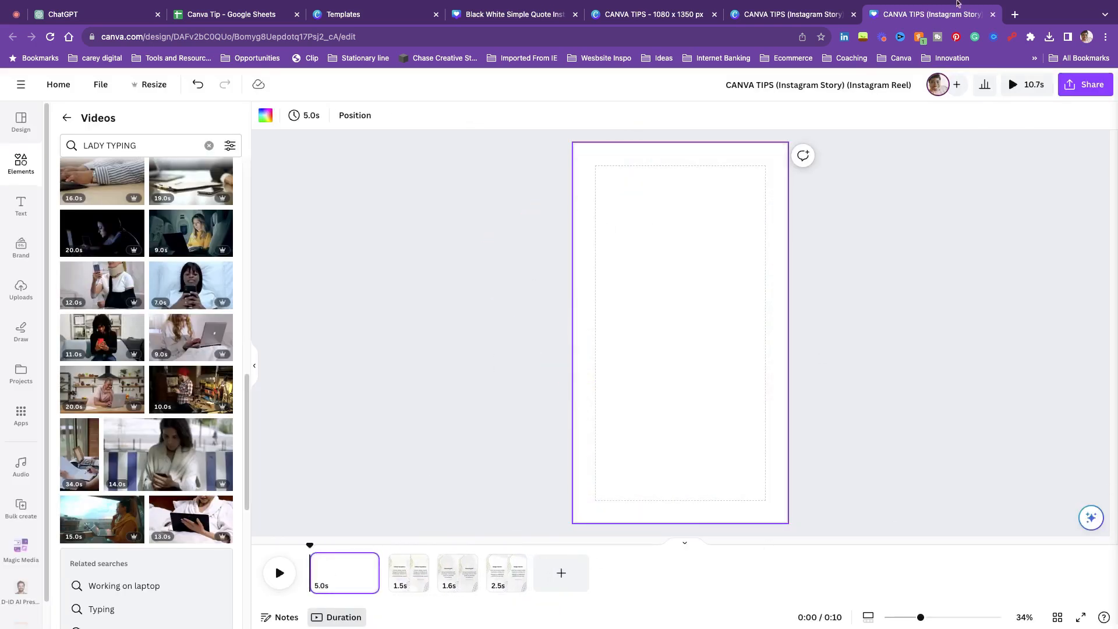
- Apply the template "Business Instagram Reel in Beige Pink Warm & Modern Style" to the blank first page
click(18, 169)
click(21, 122)
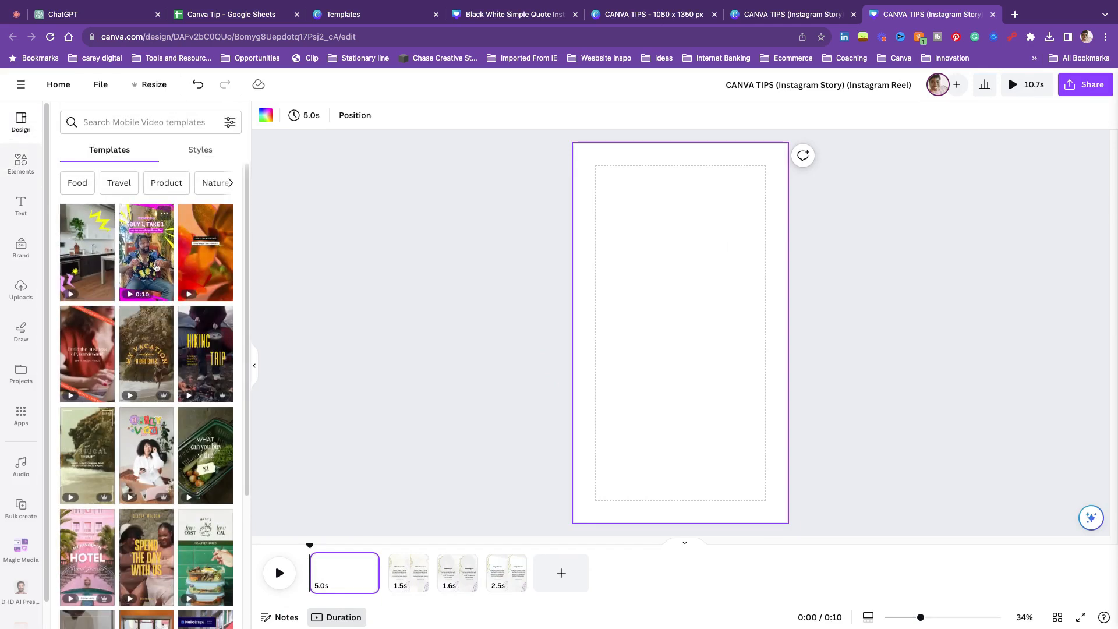
scroll(186, 349, down, 1)
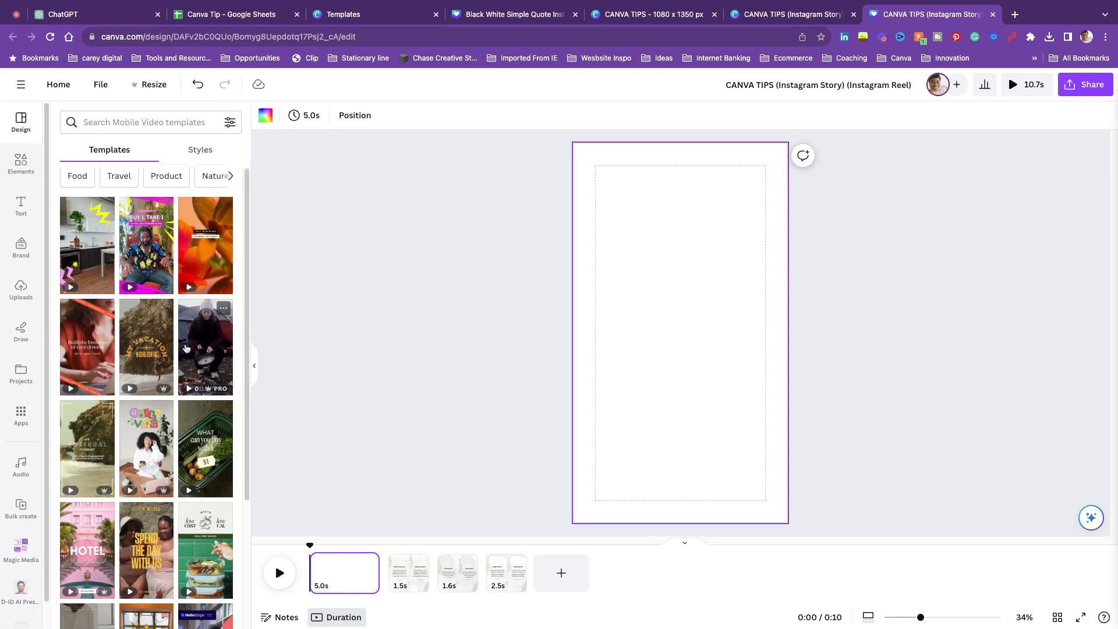
scroll(187, 349, down, 1)
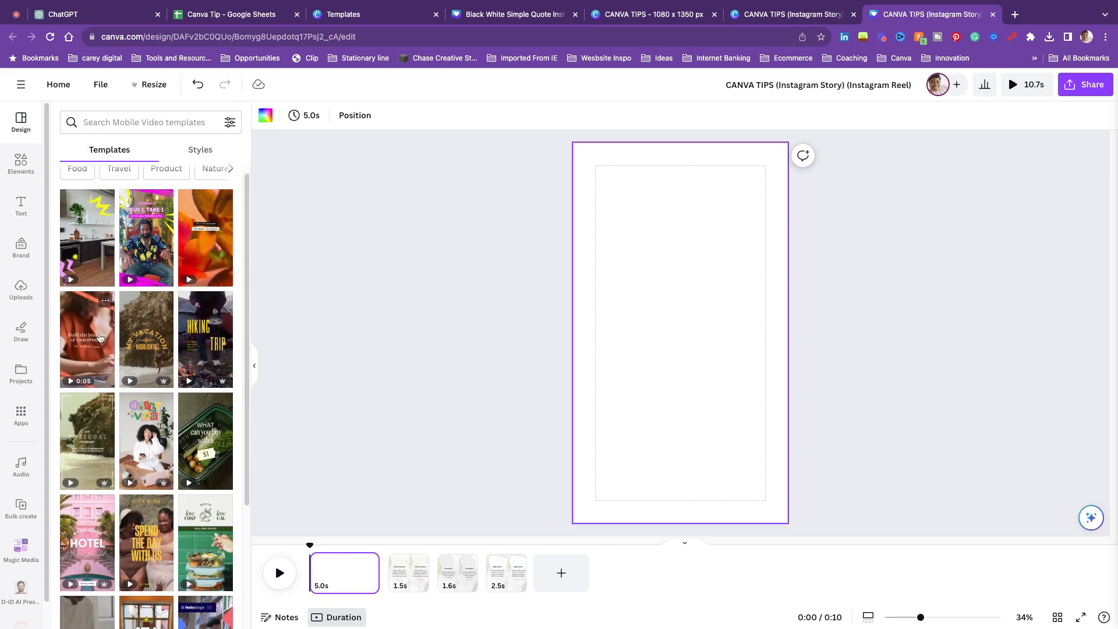
click(88, 338)
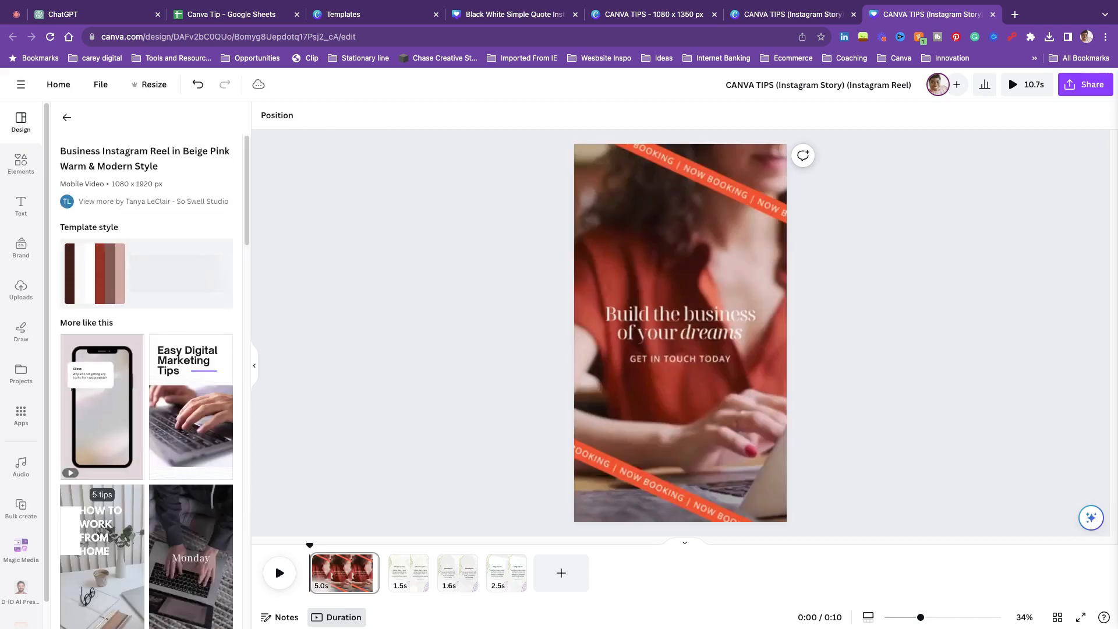
- Replace the upper diagonal banner's text with CANVA TIPS FOR ENTREPRENEURS and shift it so it meets the page's edge
click(745, 190)
click(745, 190)
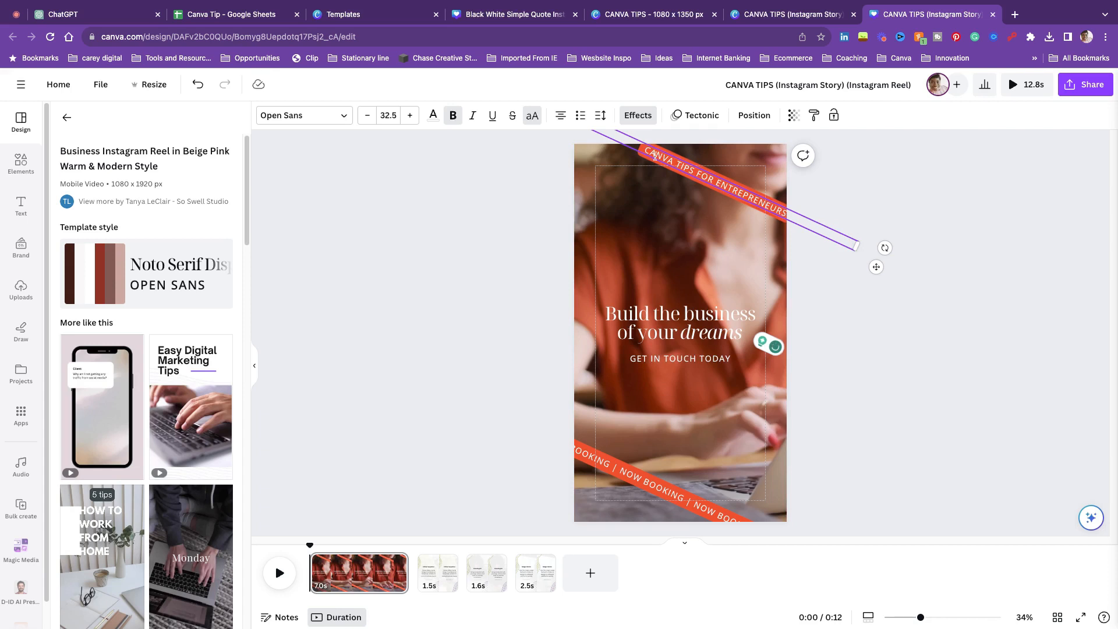
click(589, 162)
drag(689, 166, 682, 163)
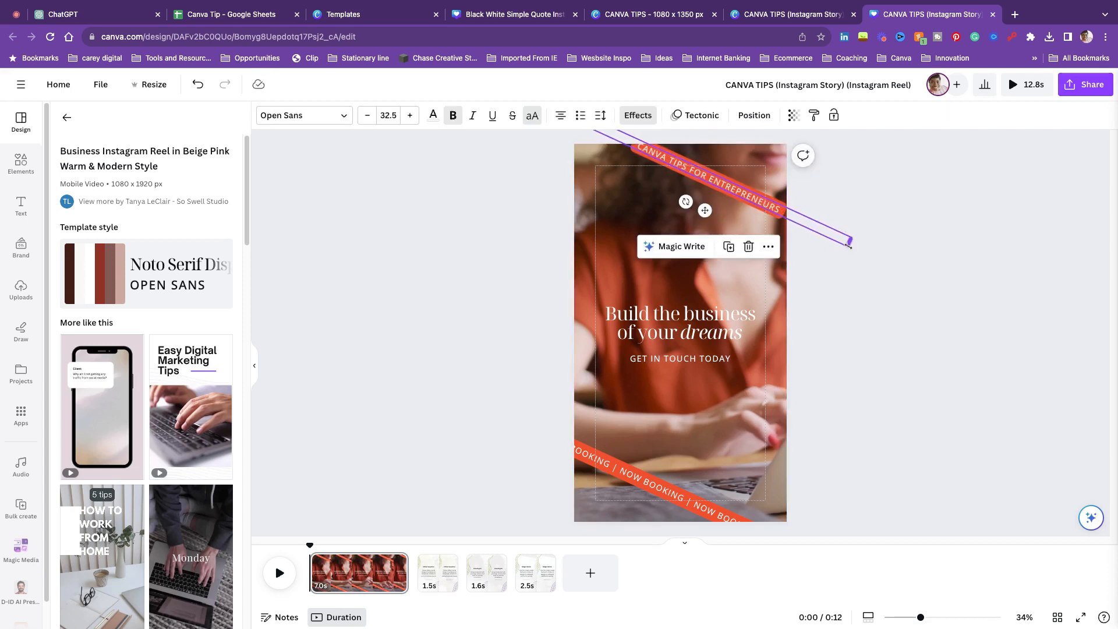
drag(849, 245, 870, 251)
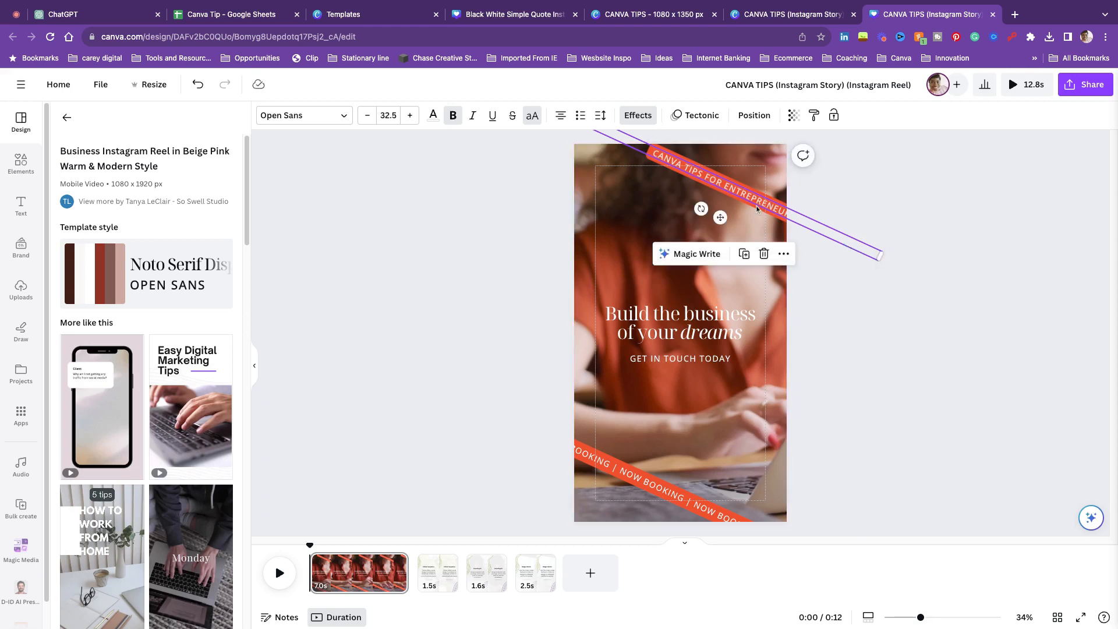
drag(755, 207, 756, 207)
- Replace the lower diagonal banner's text with CANVA TIPS FOR ENTREPRENEURS and increase its font size to 36.5
double_click(676, 494)
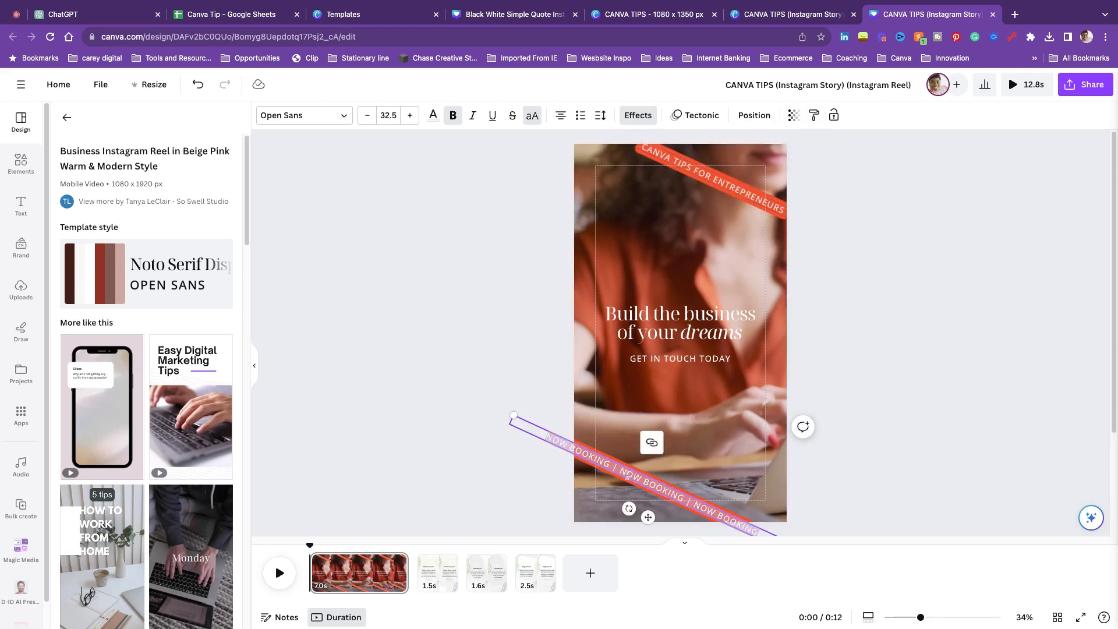
key(BackSpace)
text(CANVA TIPS FOR ENTREPRENEURS)
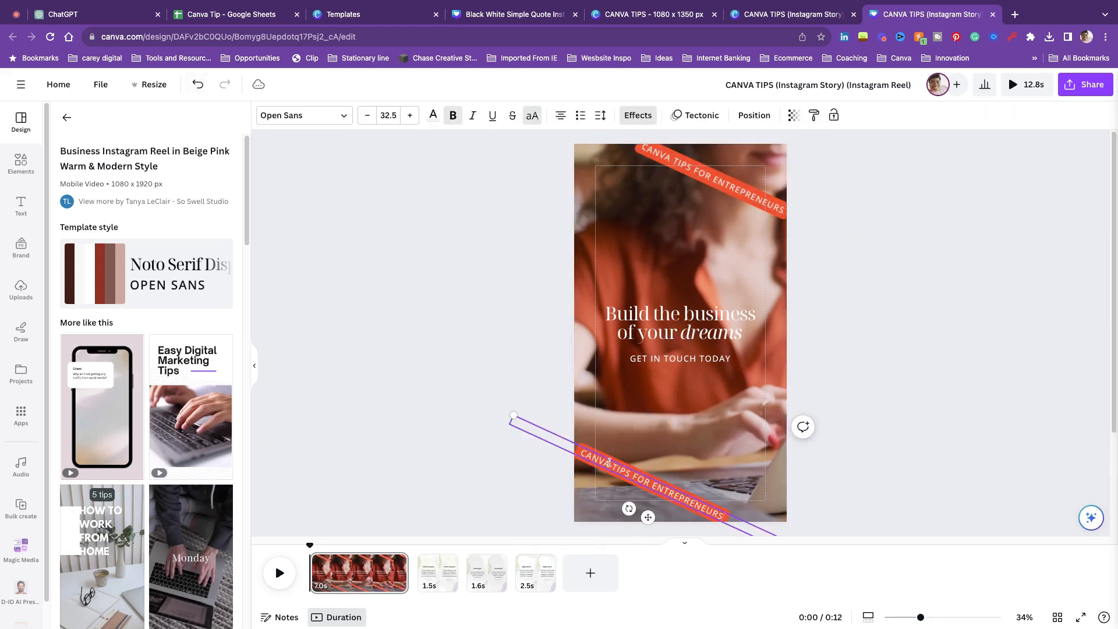
text(CANVA TIPS FOR ENTREPRENEURS)
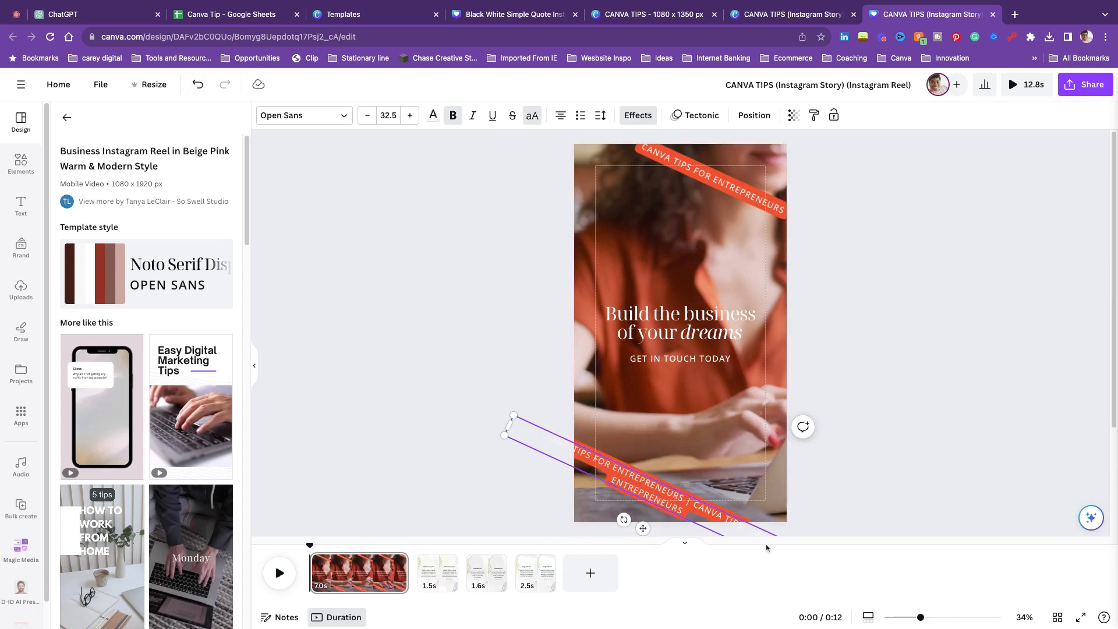
key(ctrl+z)
click(409, 116)
click(409, 115)
click(410, 116)
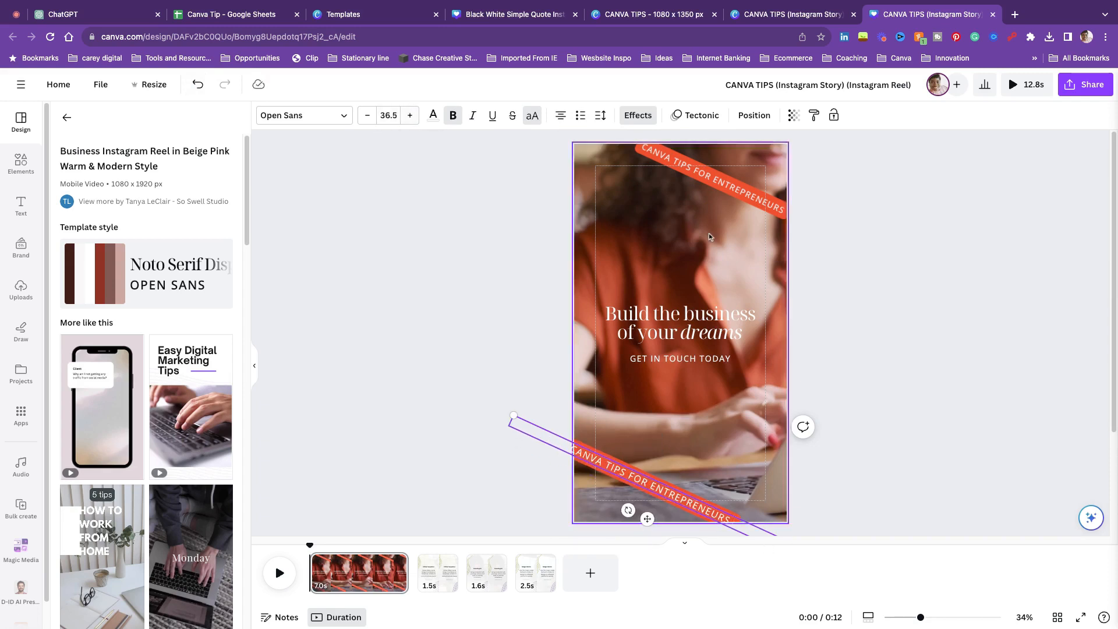
- Change the upper banner's background effect colour to purple and copy its style to the lower banner
click(711, 180)
click(640, 118)
click(219, 564)
click(123, 435)
click(814, 115)
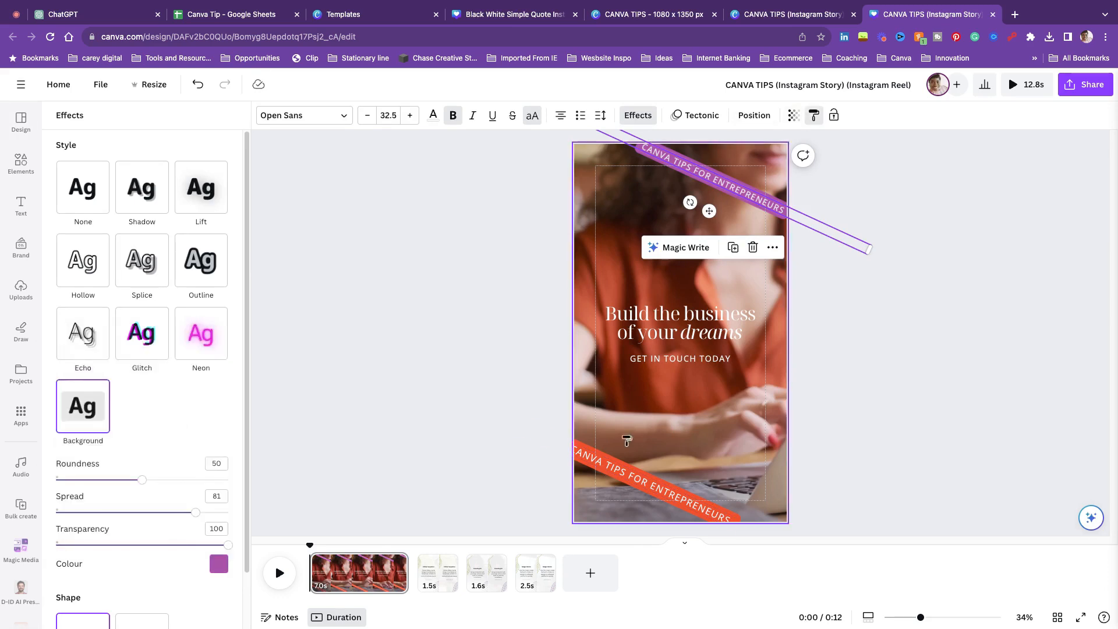
click(647, 481)
click(910, 356)
- Reposition and slightly enlarge the lower banner so it runs off the page's edge
drag(658, 487, 655, 490)
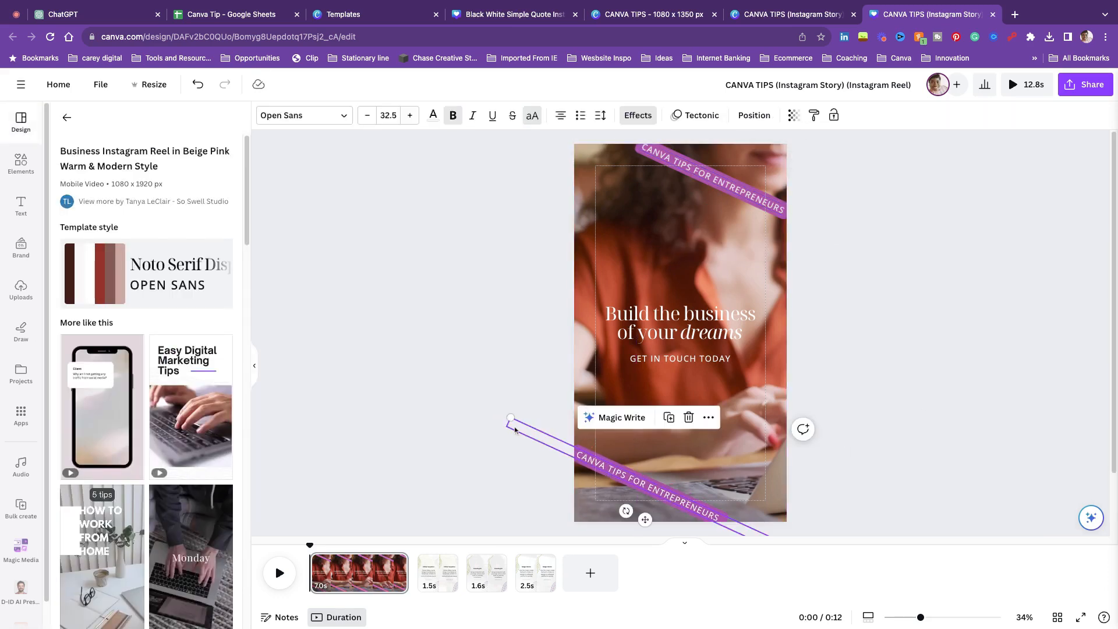
drag(511, 418, 505, 415)
scroll(816, 529, down, 1)
drag(792, 476, 805, 483)
click(827, 427)
- Replace the title "Build the business of your dreams" with "Canva Tips for entrepreneurs", keeping its three separate text boxes
double_click(699, 315)
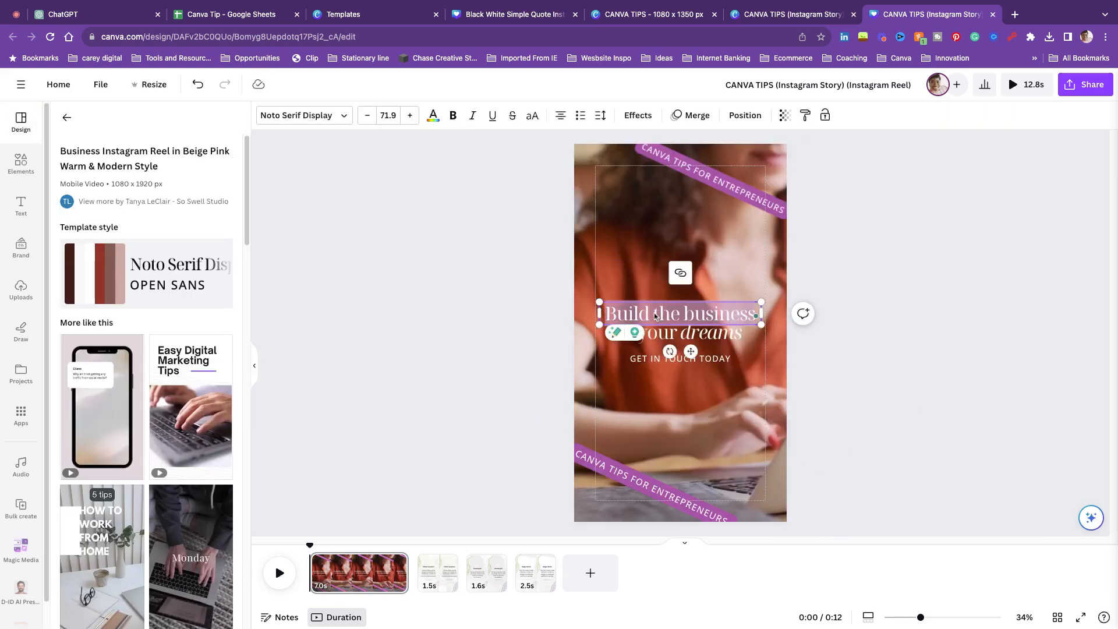
text(Canva Tips for)
key(BackSpace)
key(BackSpace)
key(BackSpace)
double_click(635, 338)
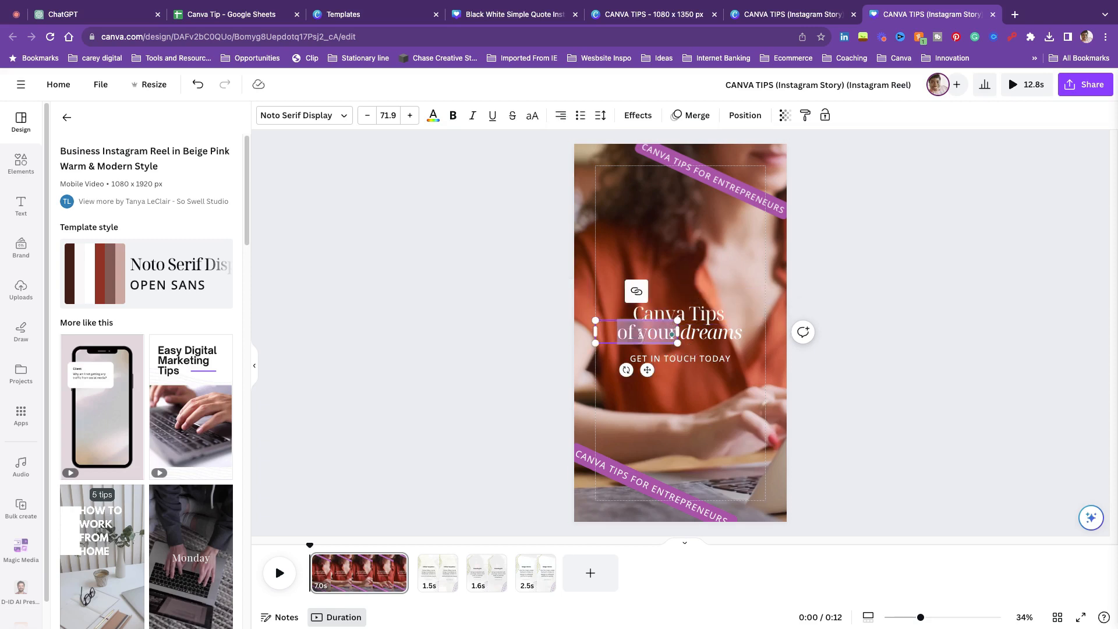
text(for)
double_click(712, 339)
text(entrepreneurs)
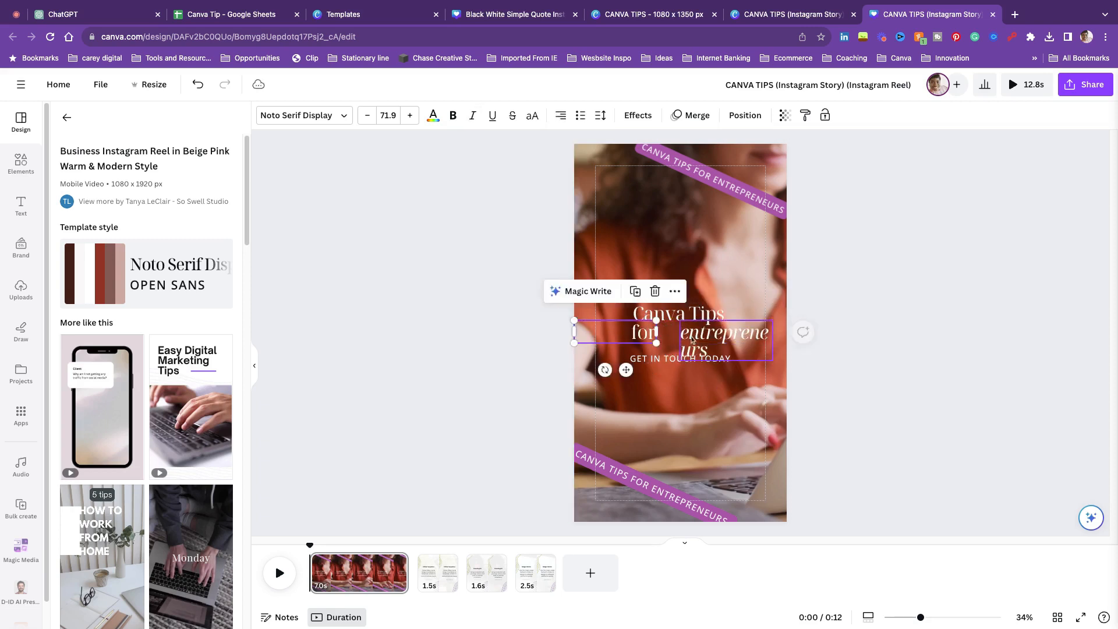
- Fit "entrepreneurs" on one line beside "for", align the title's text boxes, and enlarge the group slightly
drag(772, 343, 765, 342)
click(643, 335)
click(702, 318)
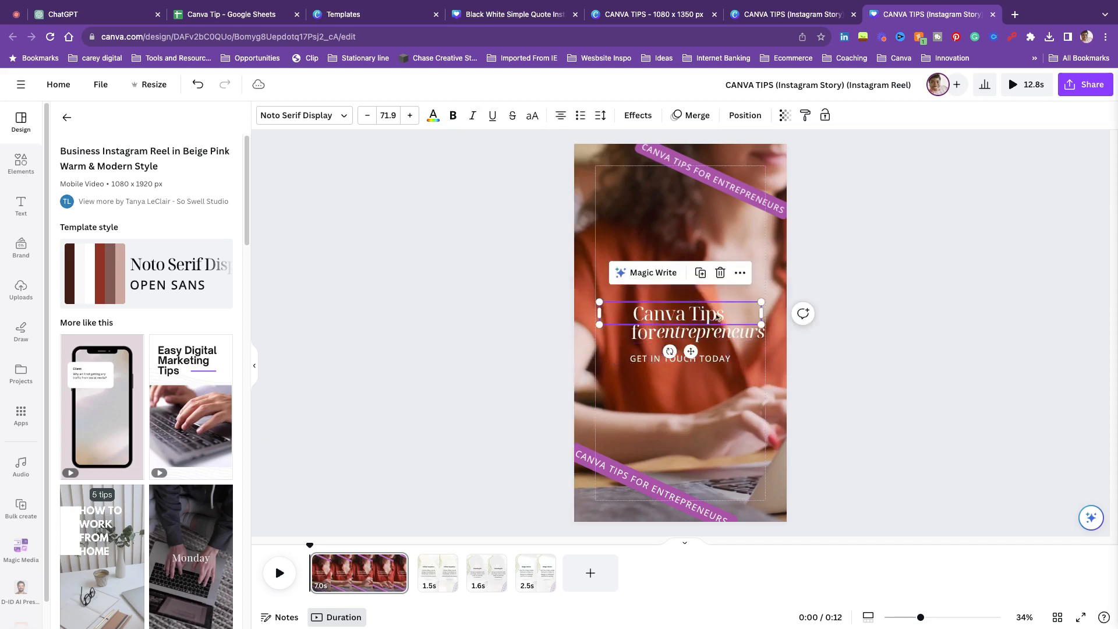
drag(702, 319, 707, 334)
shift+click(644, 333)
shift+click(644, 317)
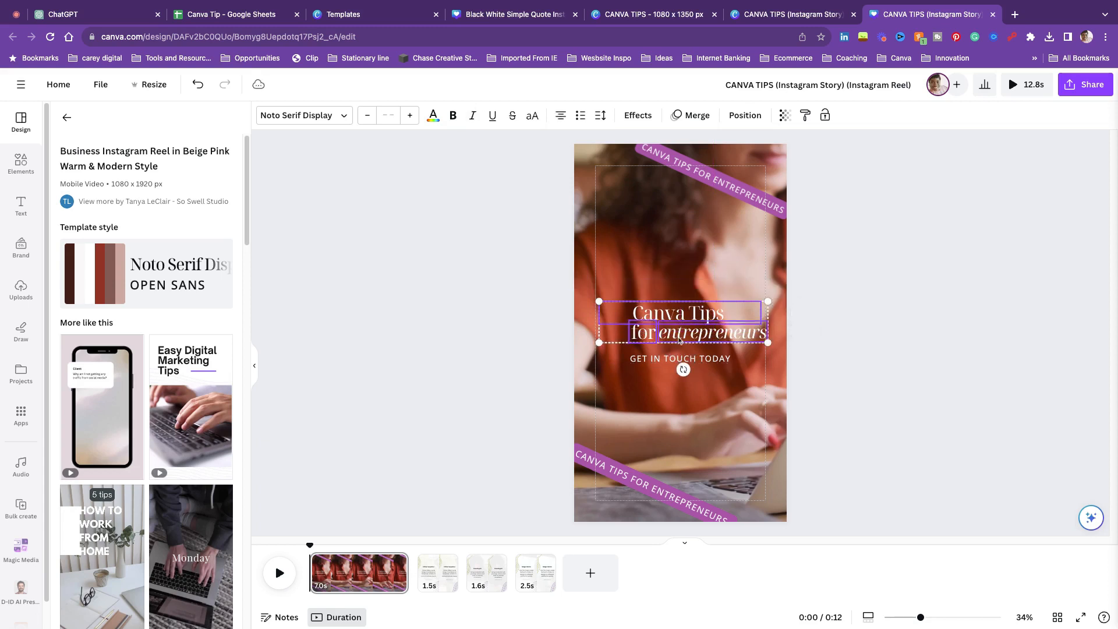
drag(599, 304, 595, 301)
click(824, 323)
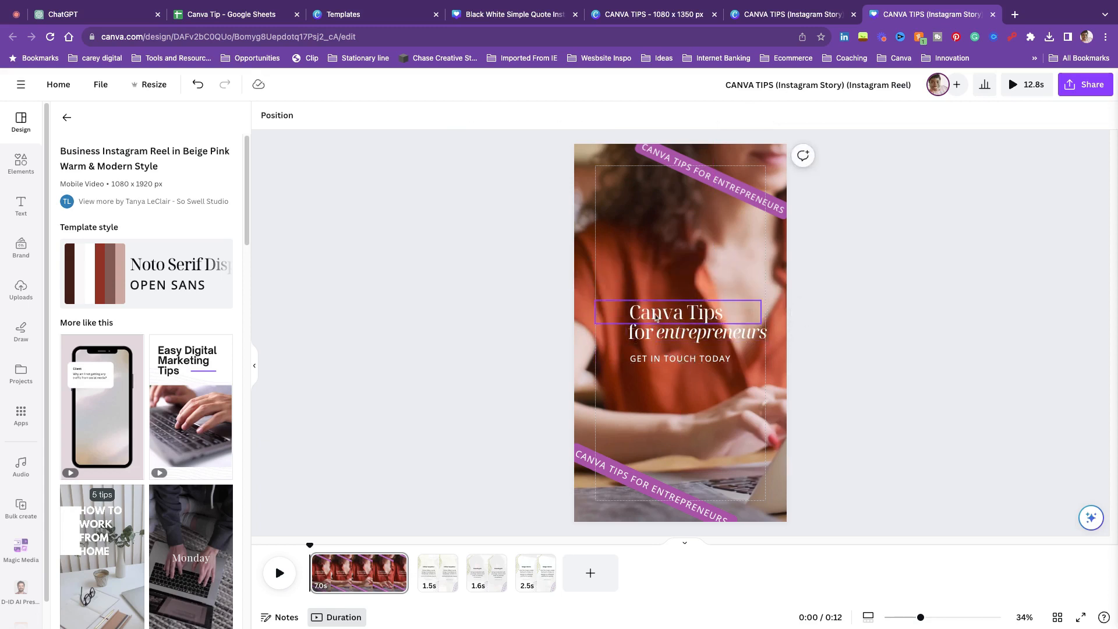
- Enlarge the "Canva Tips" title line slightly and add space between it and "for entrepreneurs"
double_click(704, 314)
click(410, 116)
click(800, 293)
drag(724, 315, 766, 295)
click(836, 336)
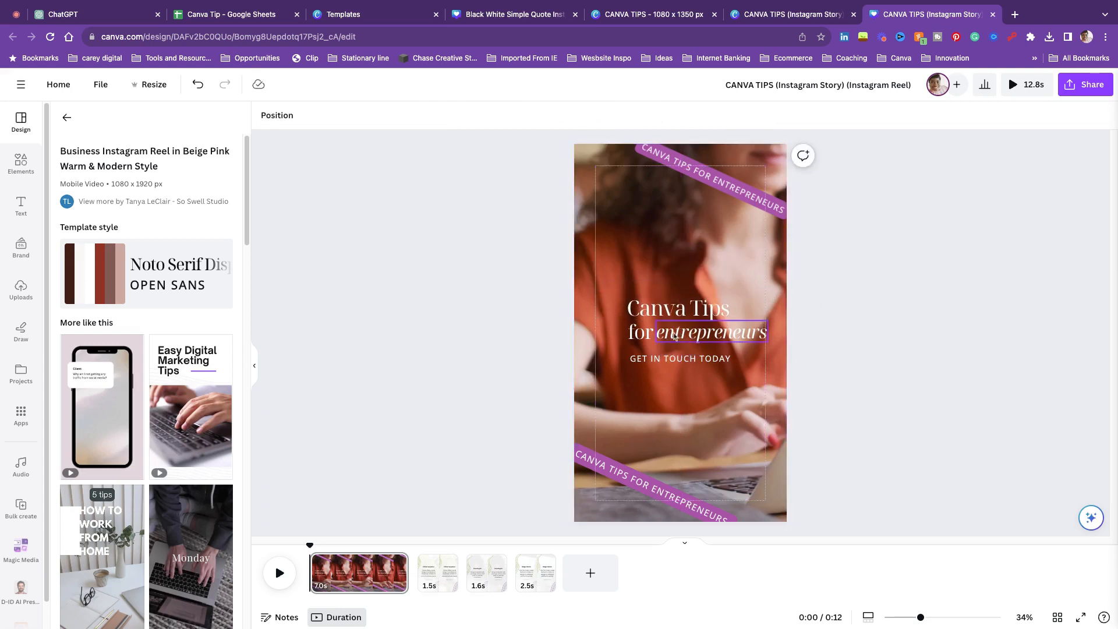
click(688, 338)
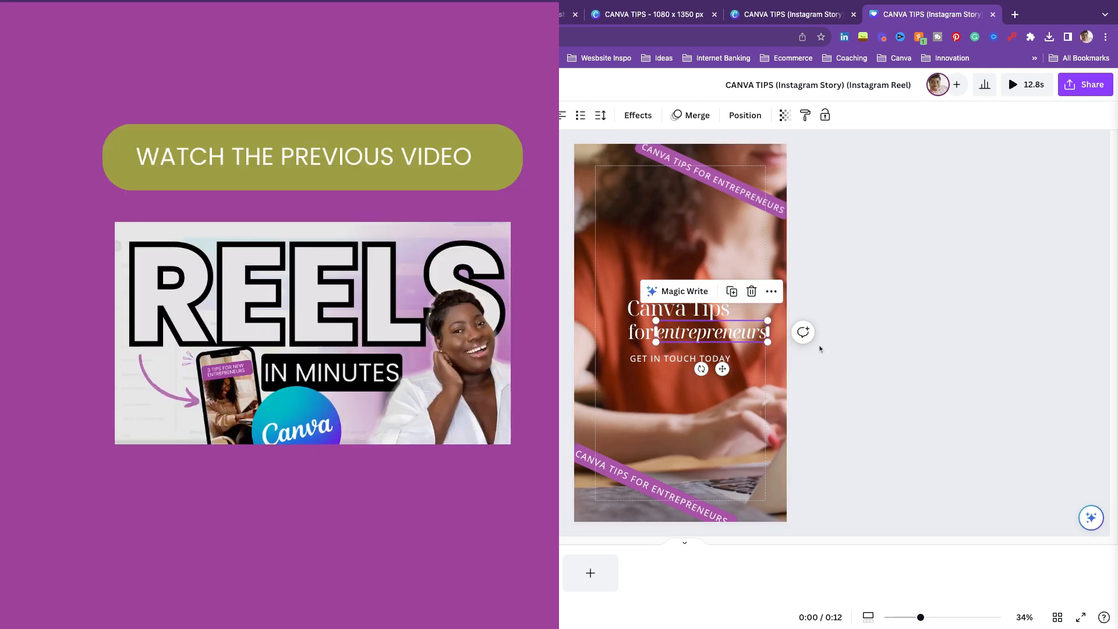
click(821, 348)
click(712, 359)
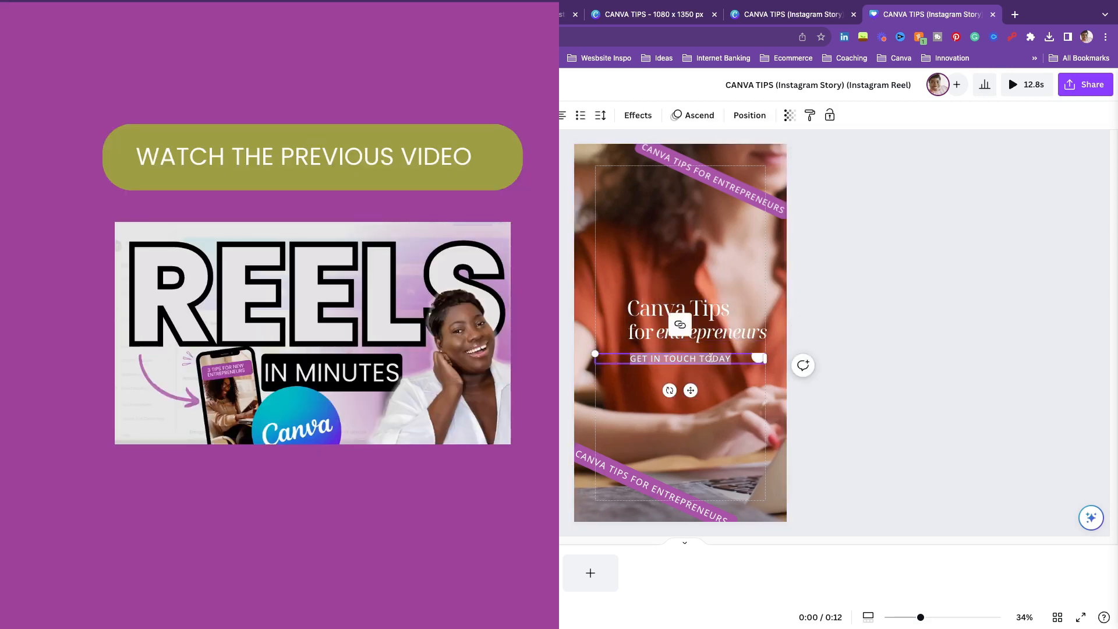
triple_click(711, 358)
text(WWW.CAREYDIGITAL.CO)
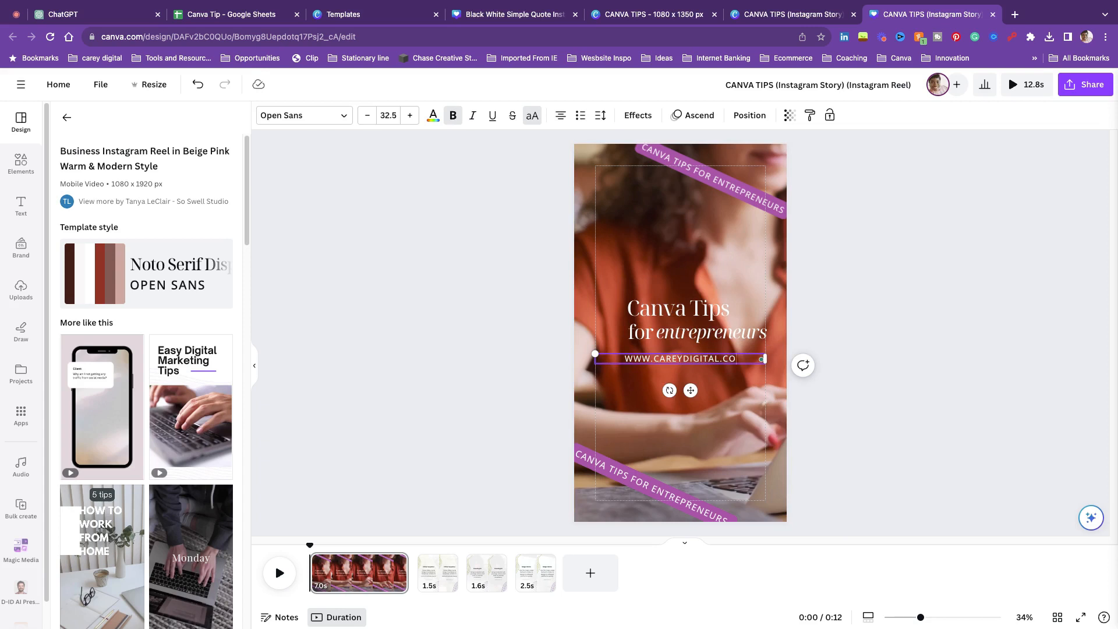
key(super+a)
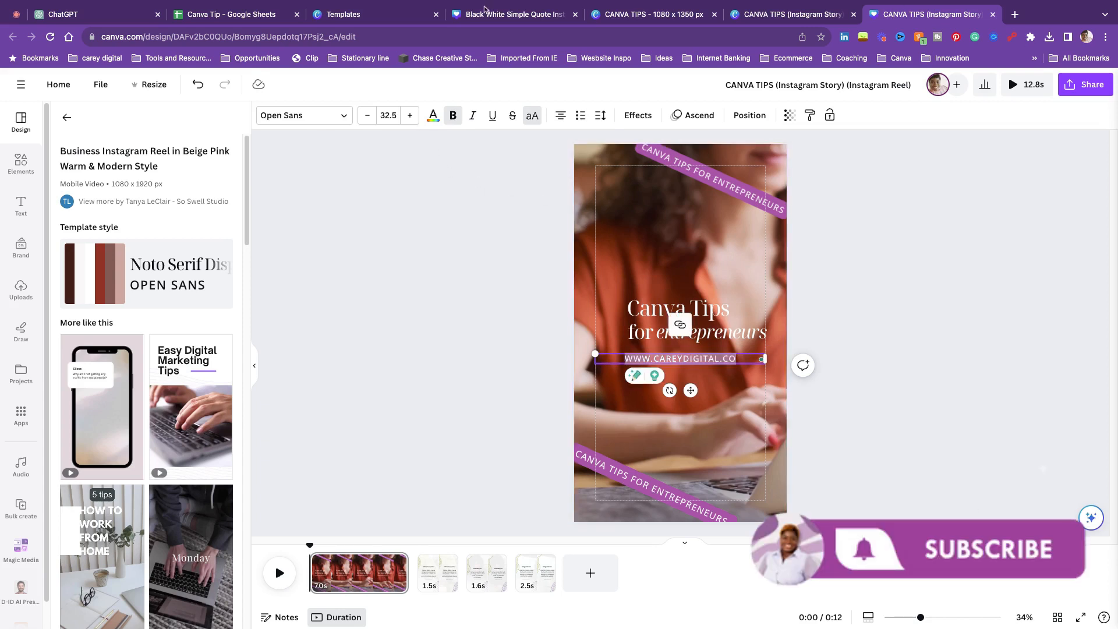
click(389, 115)
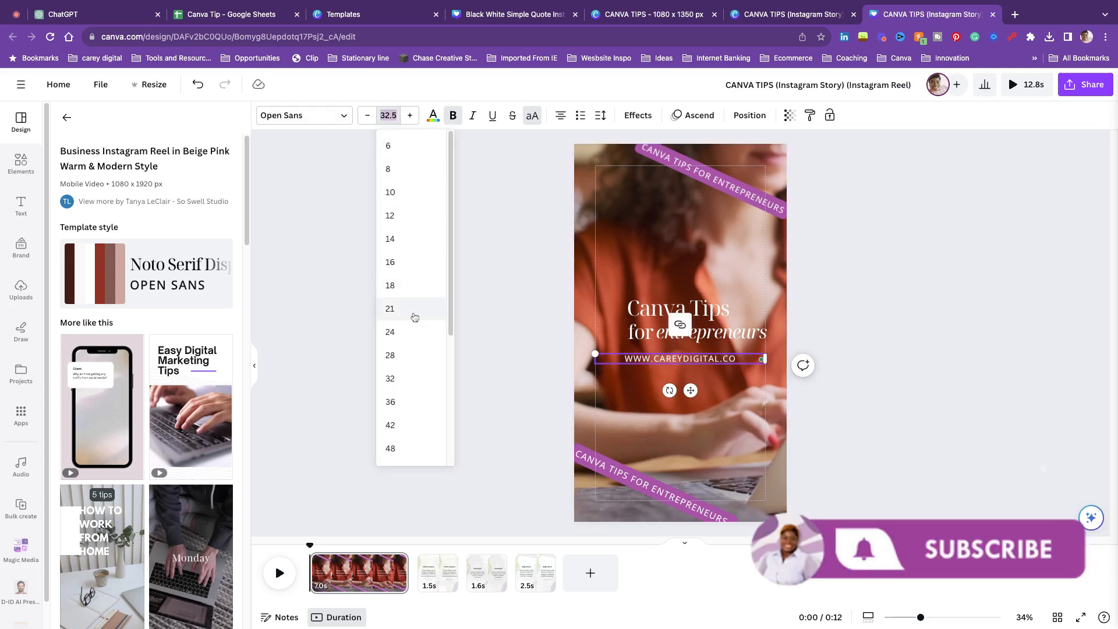
click(414, 314)
click(822, 318)
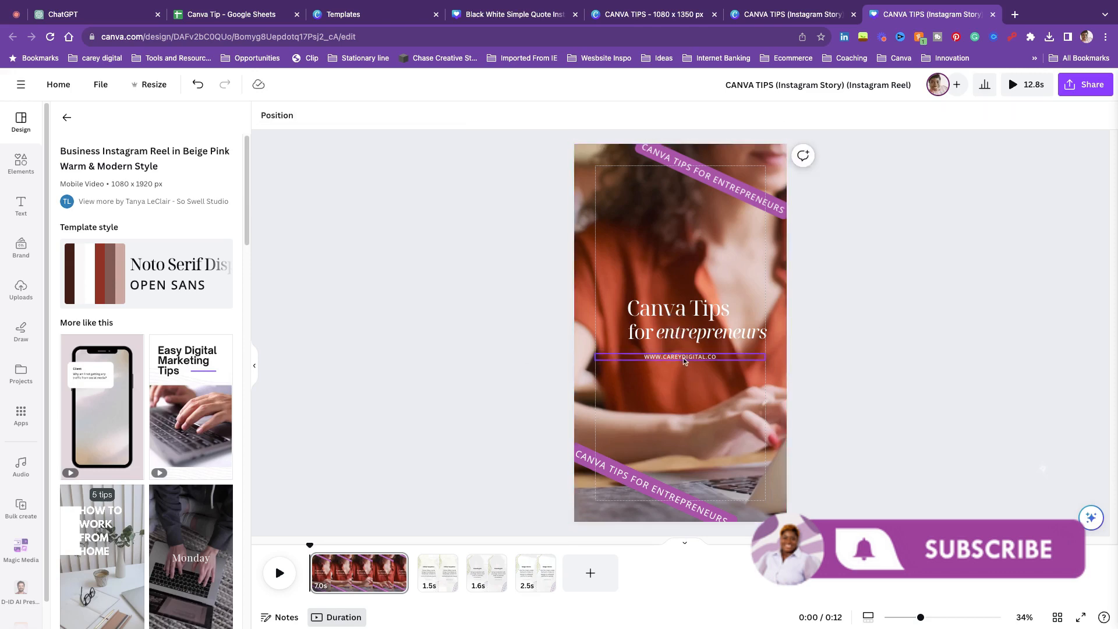
- Delete the background video of the woman in red from the first page
click(658, 252)
key(Delete)
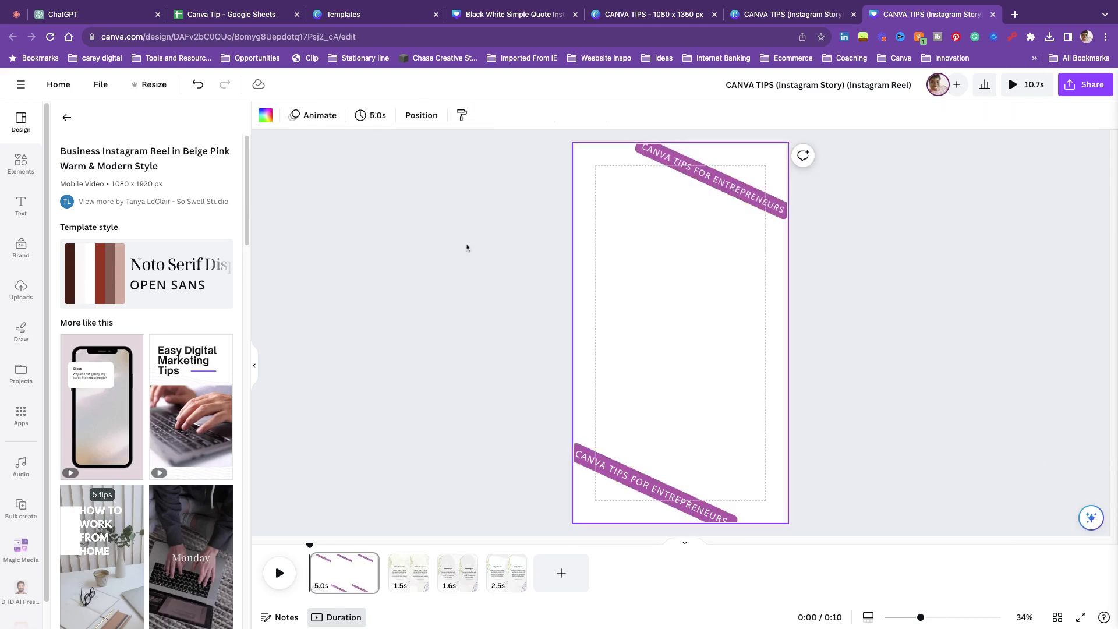
- Search the video elements for "typing african american"
click(20, 163)
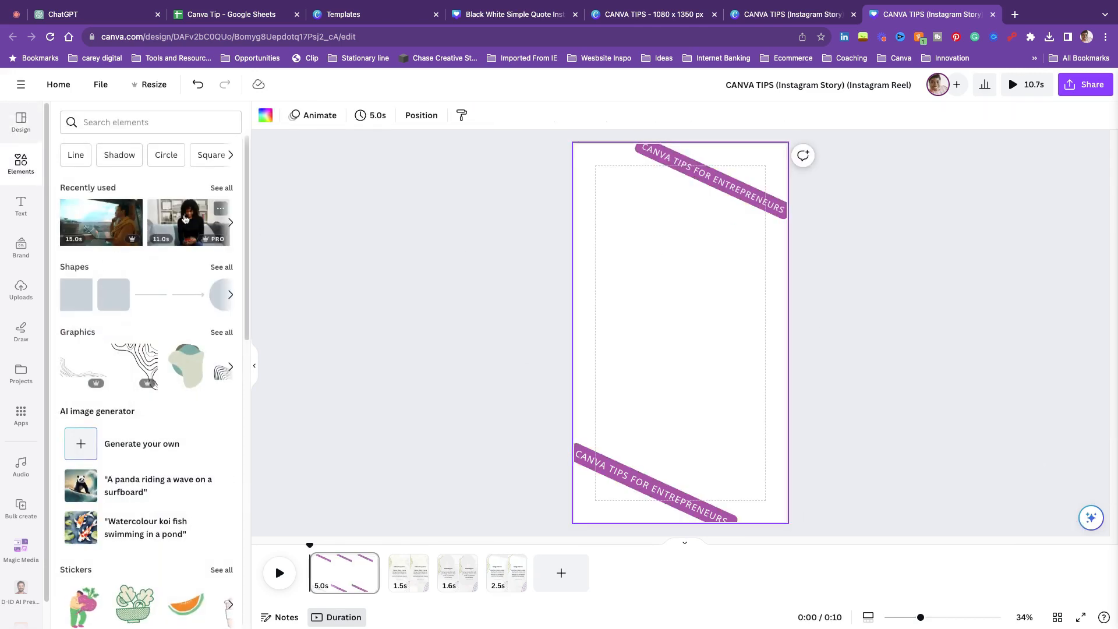
click(221, 187)
click(22, 168)
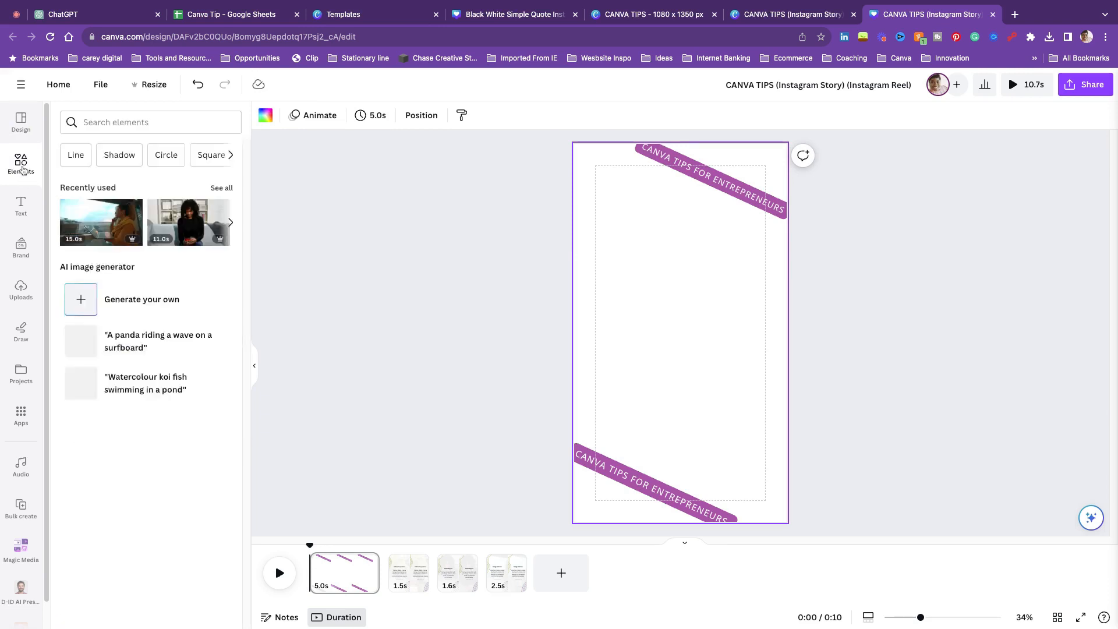
click(129, 124)
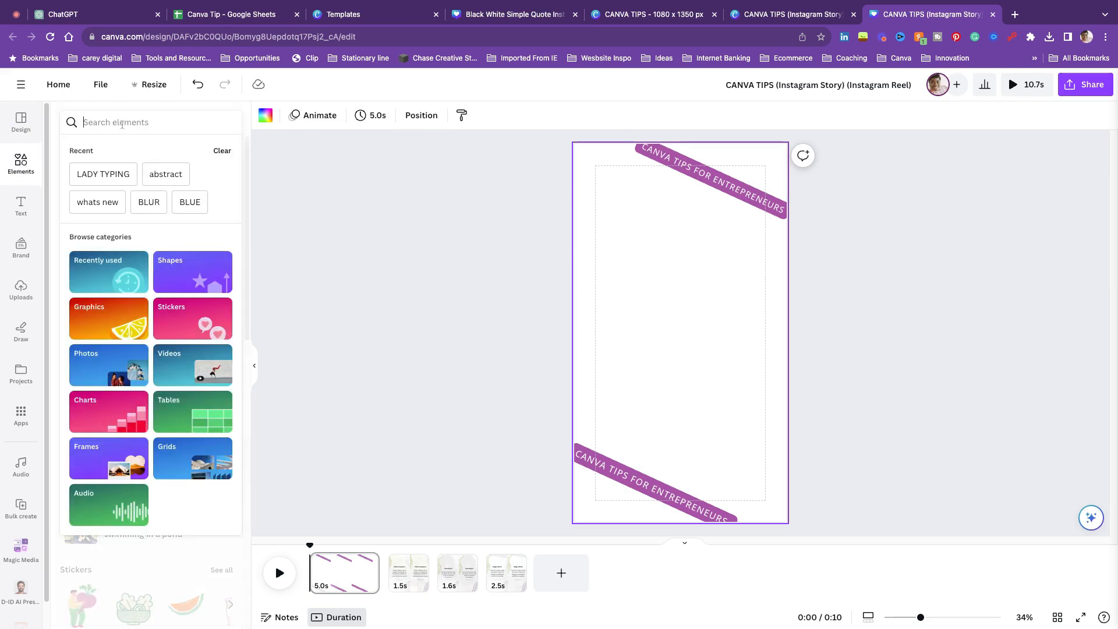
click(193, 364)
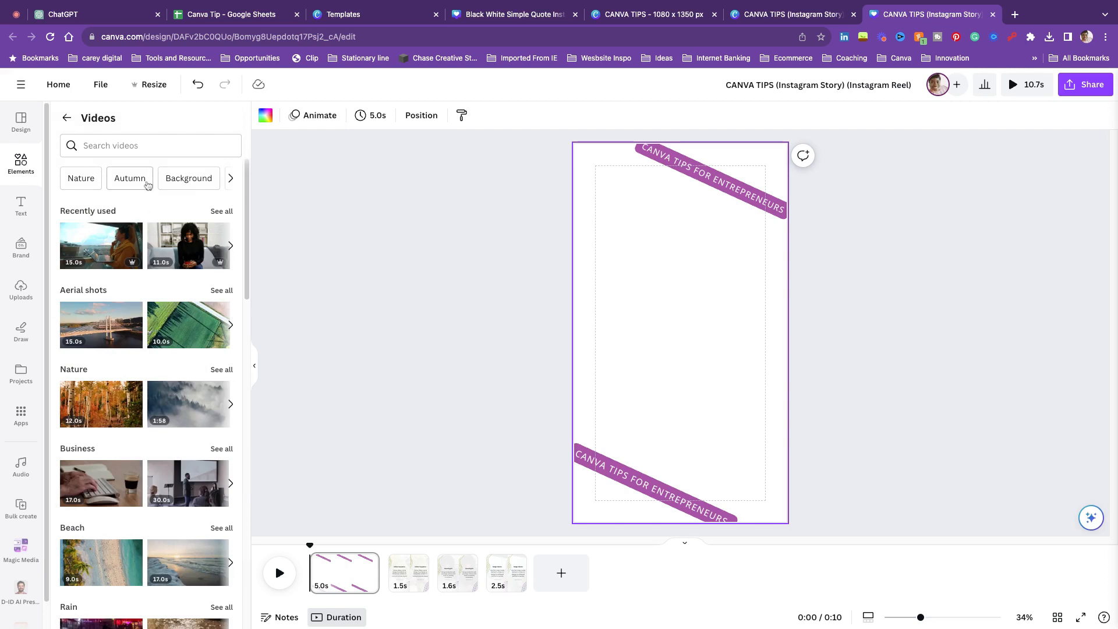
click(147, 143)
text(typ)
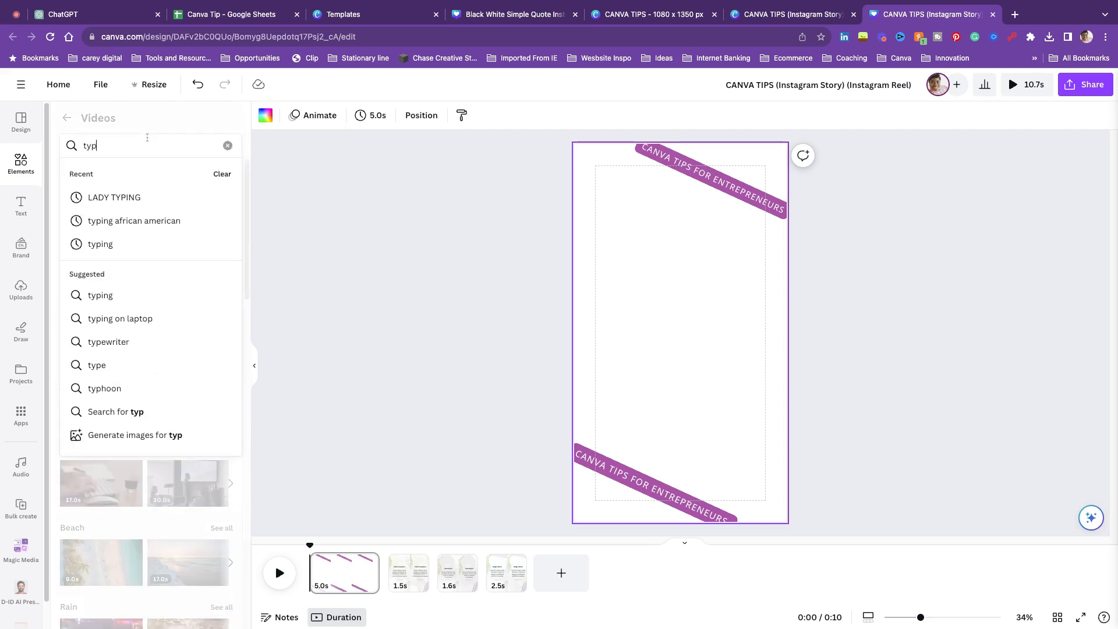
text(inf)
key(BackSpace)
text(g)
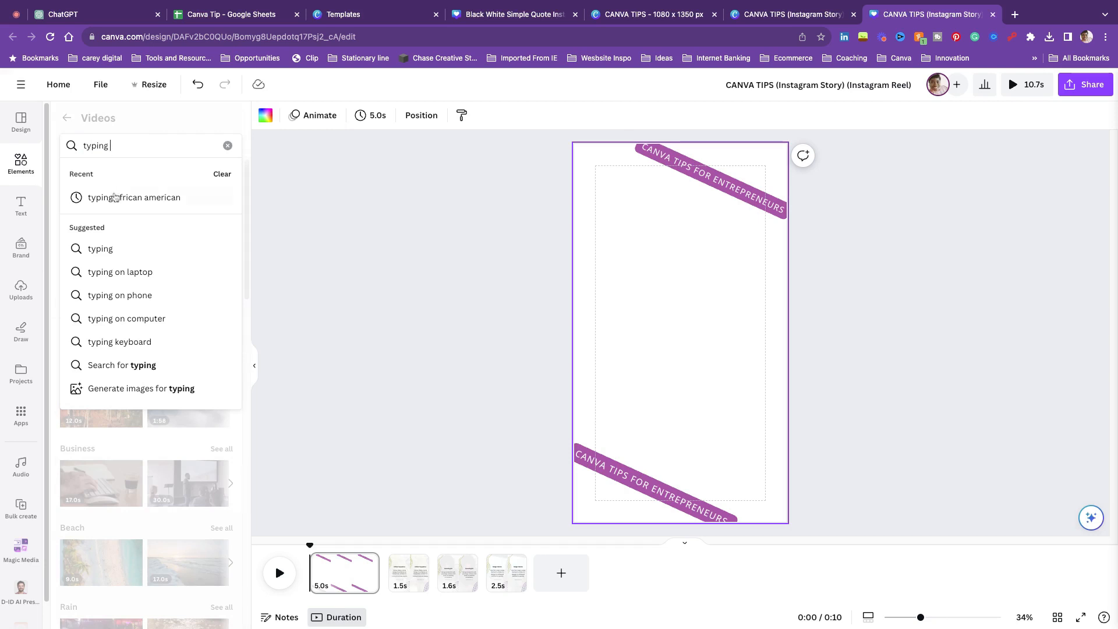
click(115, 197)
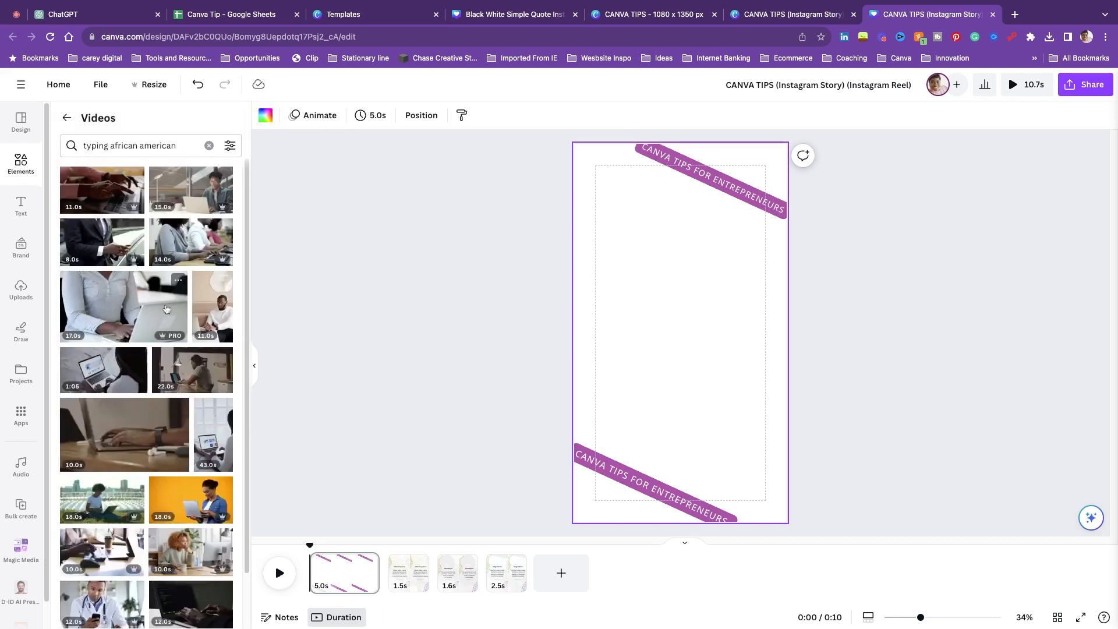
- Add the video of the man in a white sweater typing on a laptop and enlarge it to fill the first page
scroll(166, 309, down, 2)
drag(212, 189, 689, 263)
drag(744, 442, 799, 535)
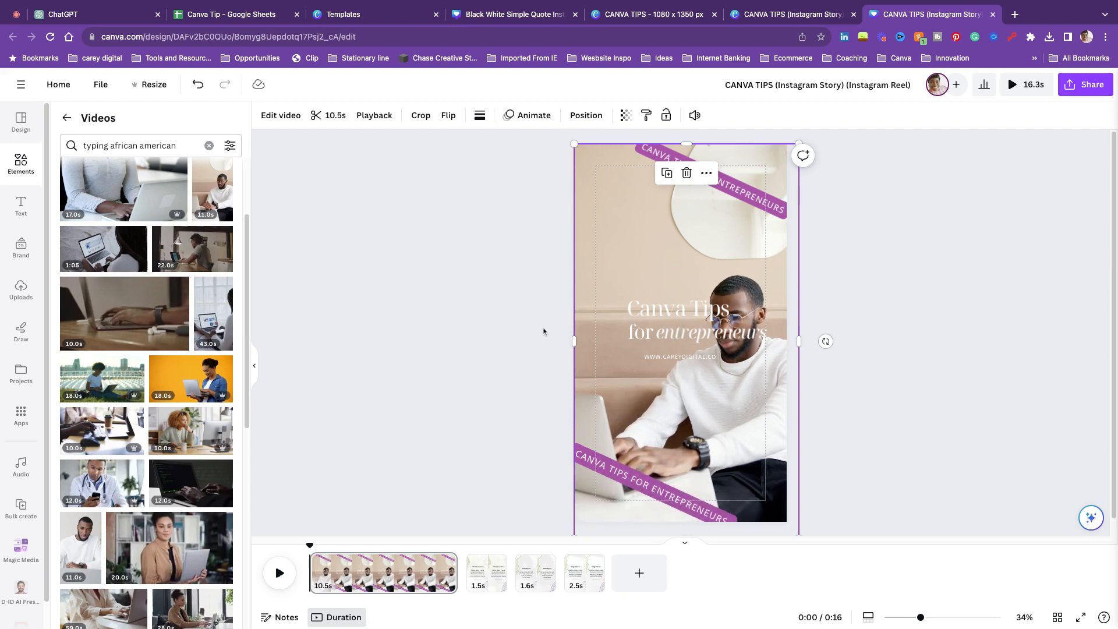
- Set the background video's transparency to 46
click(626, 114)
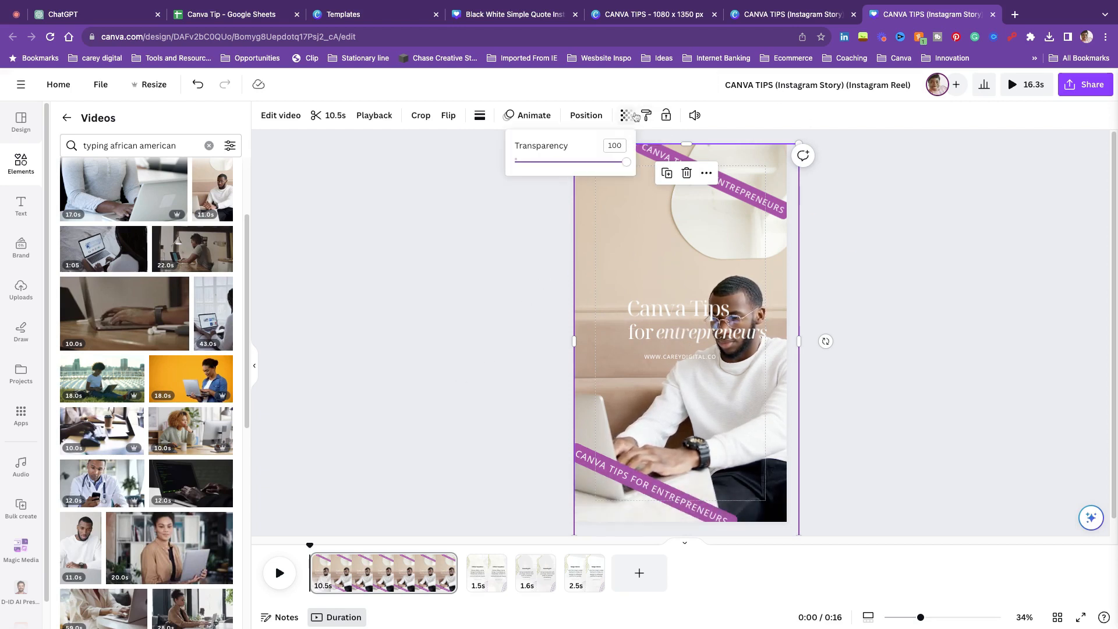
drag(612, 163, 564, 162)
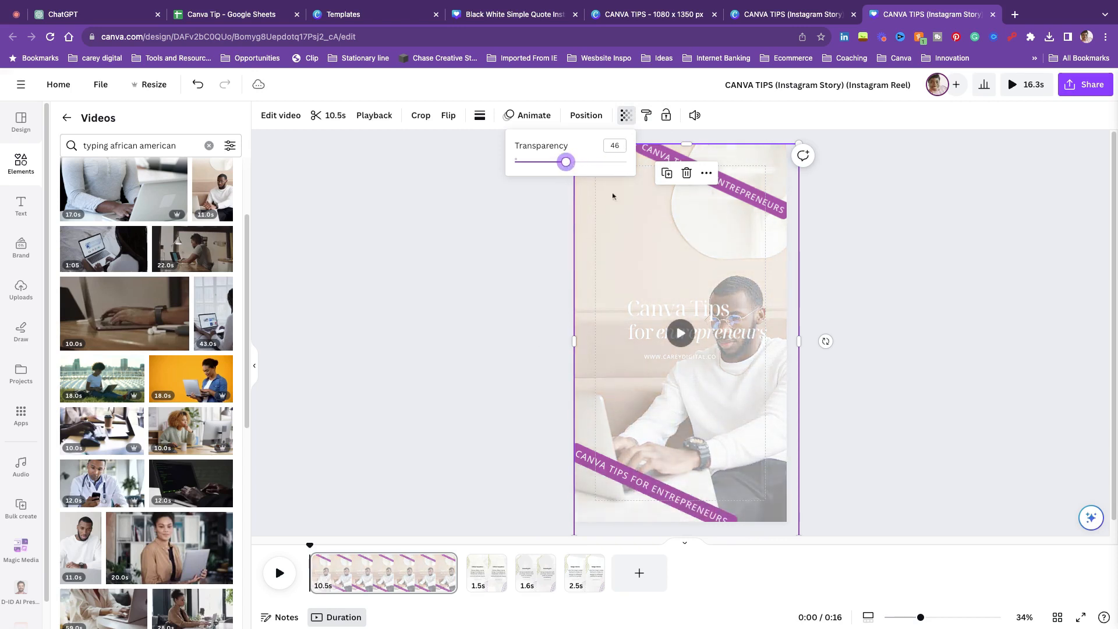
click(890, 293)
- Make the "Canva Tips" title line bold and change its colour to the brand palette's black
click(677, 311)
drag(678, 312, 679, 263)
key(super+z)
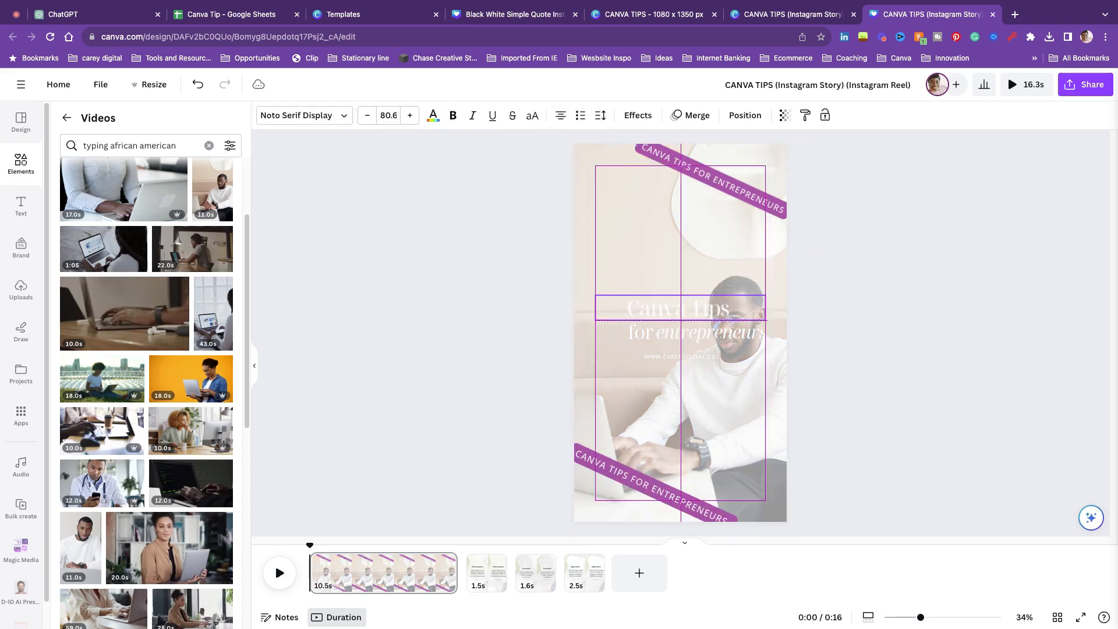
click(453, 115)
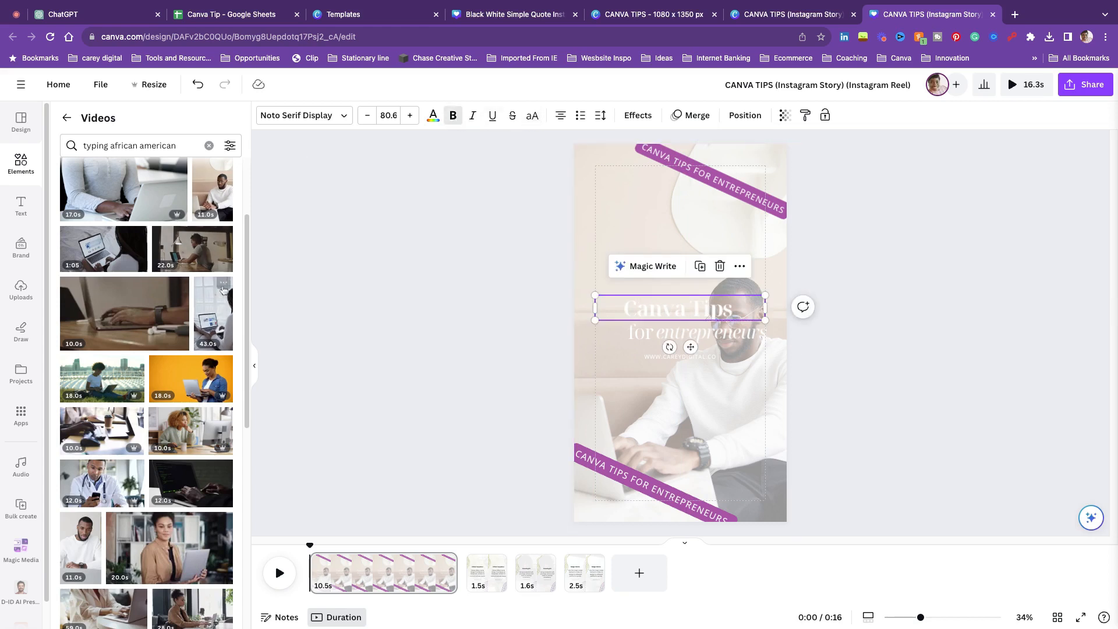
click(346, 118)
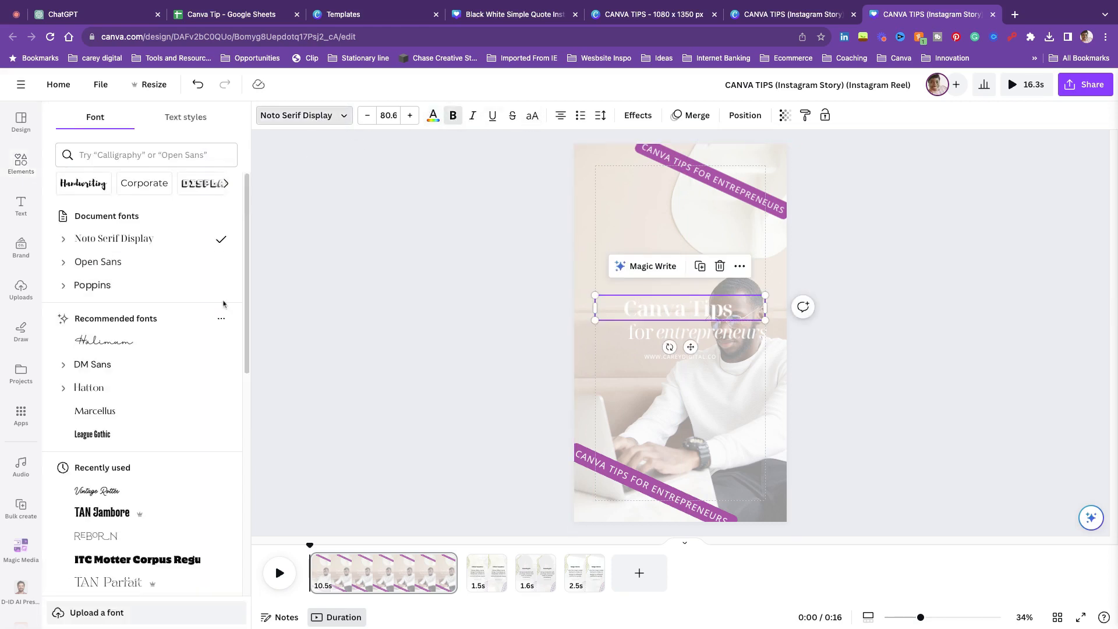
click(433, 115)
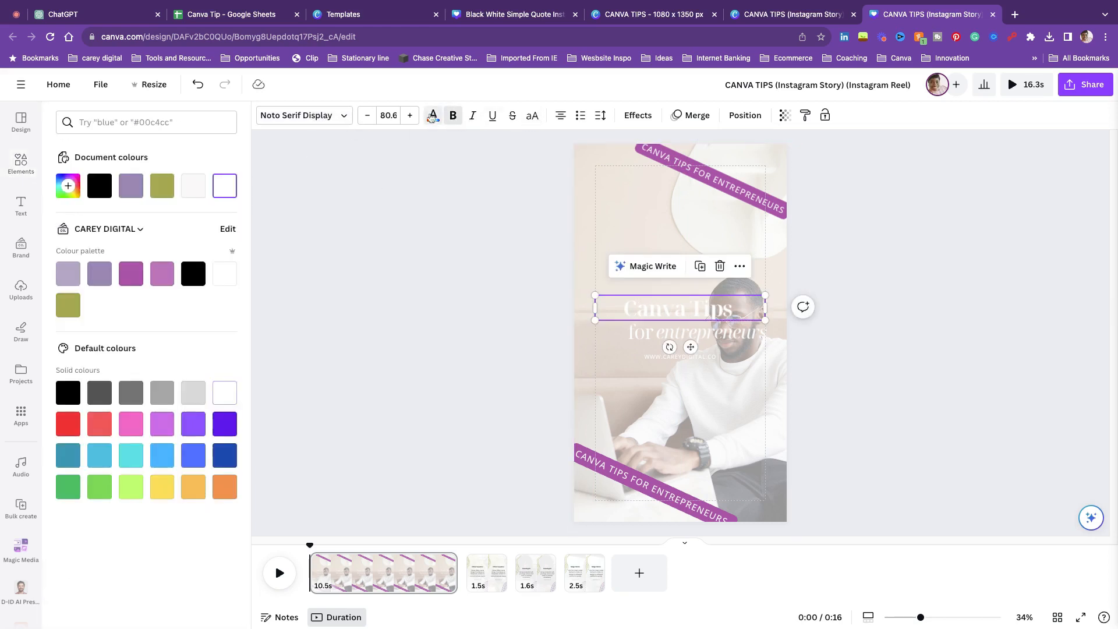
click(131, 274)
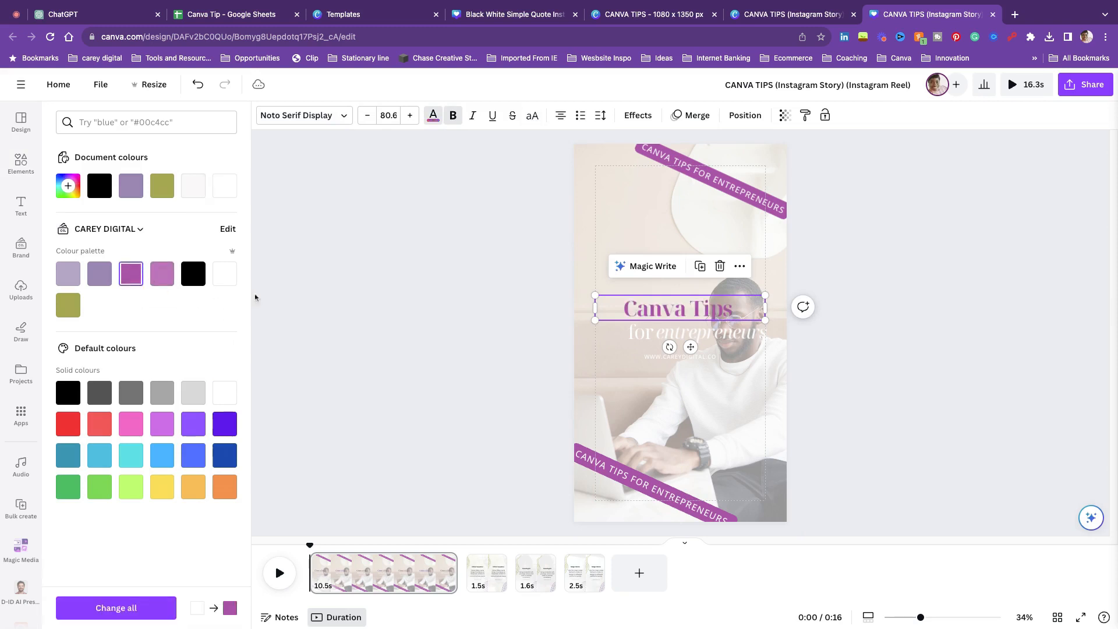
click(193, 274)
- Colour the "for" and "entrepreneurs" title texts black and remove the bold from the "Canva Tips" line
key(Tab)
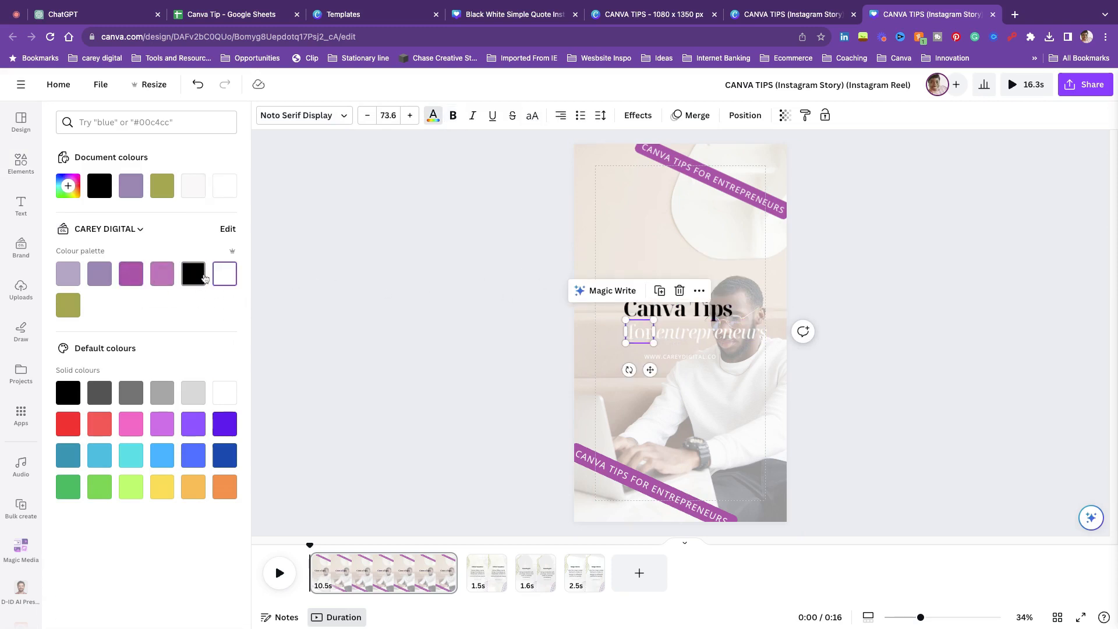
click(193, 274)
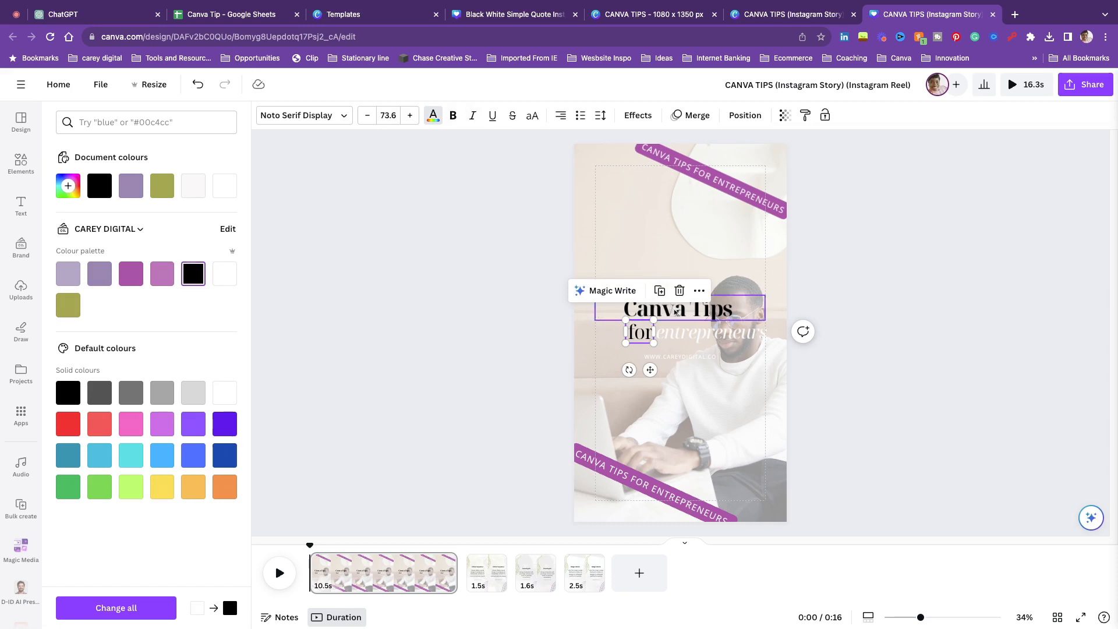
click(672, 308)
click(745, 330)
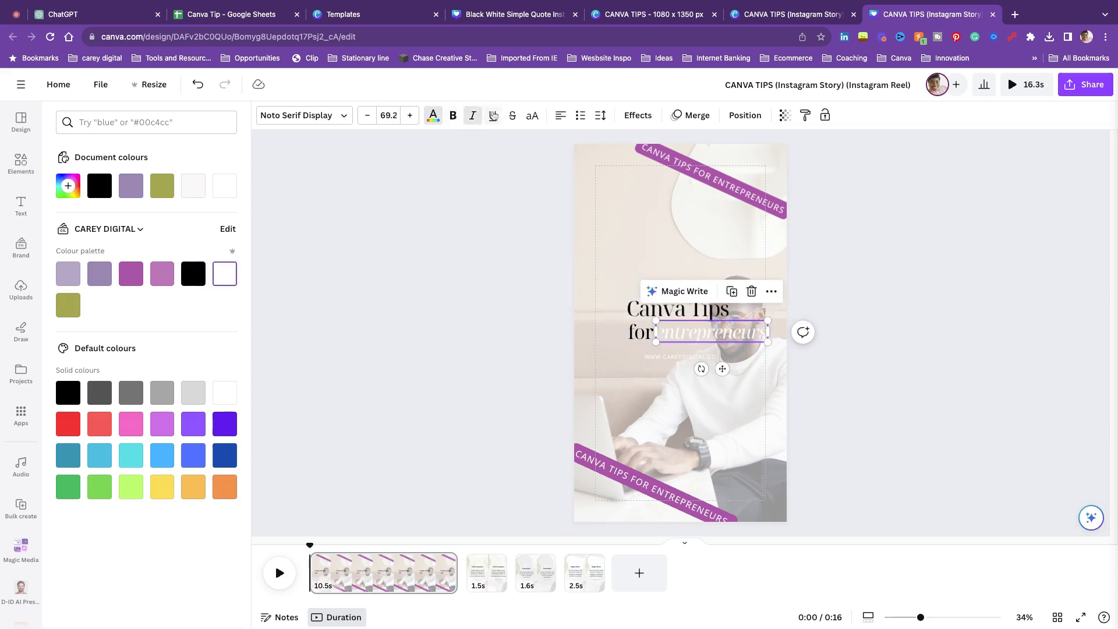
click(193, 274)
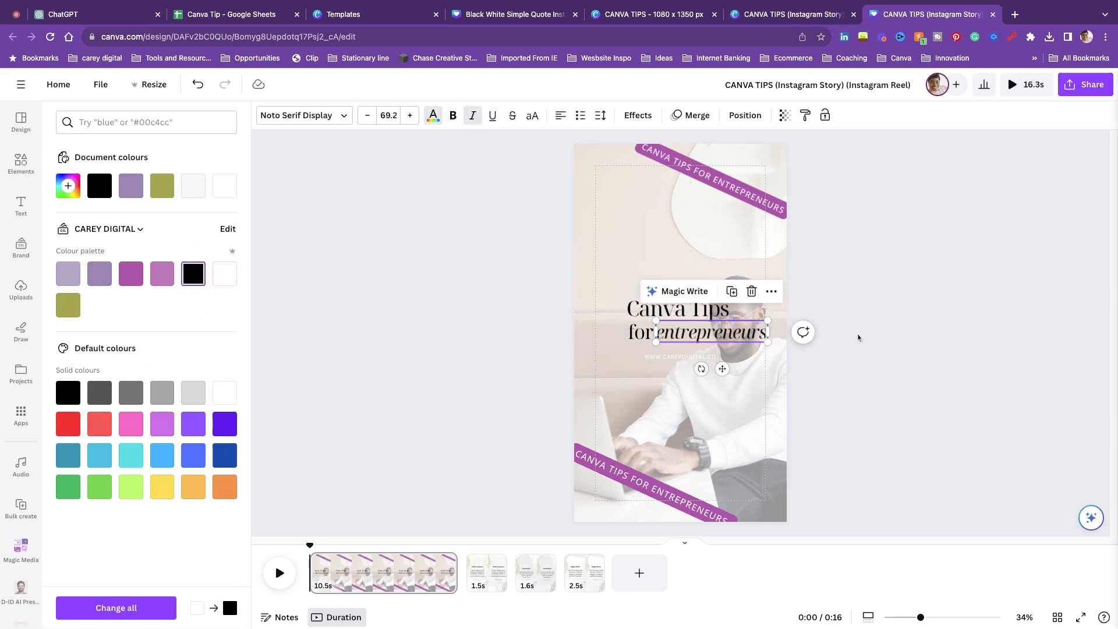
click(879, 323)
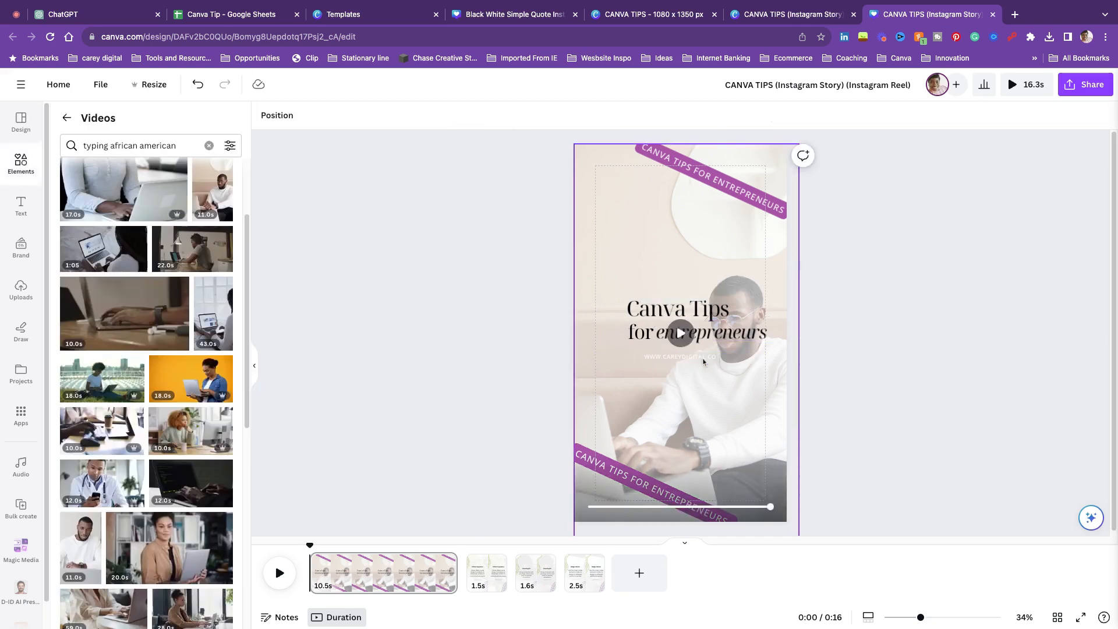
click(680, 356)
click(434, 116)
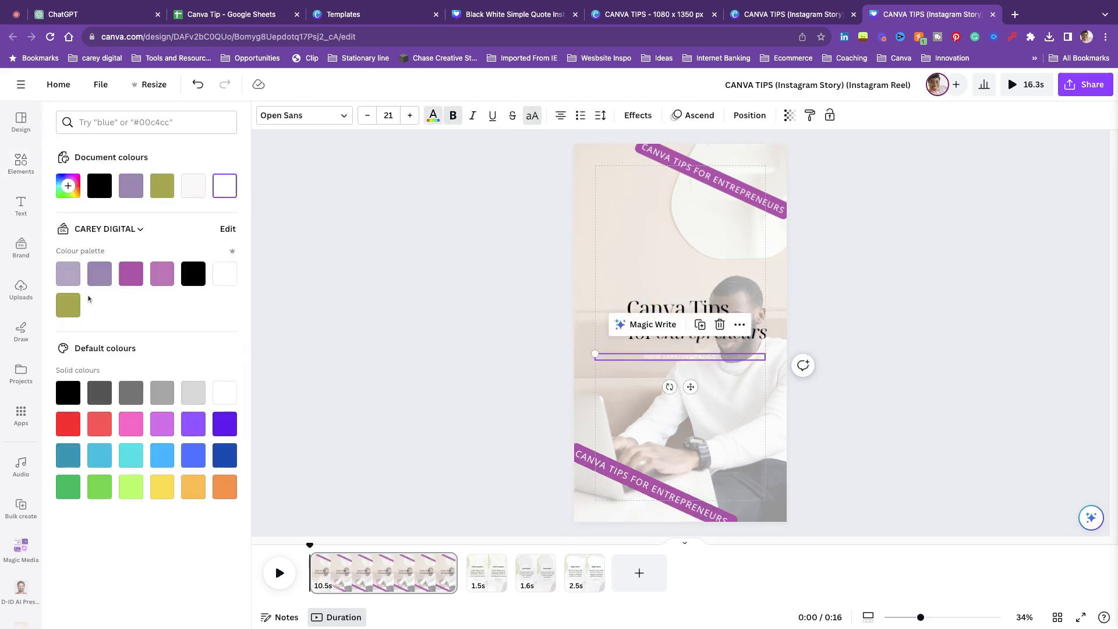
click(193, 274)
click(895, 349)
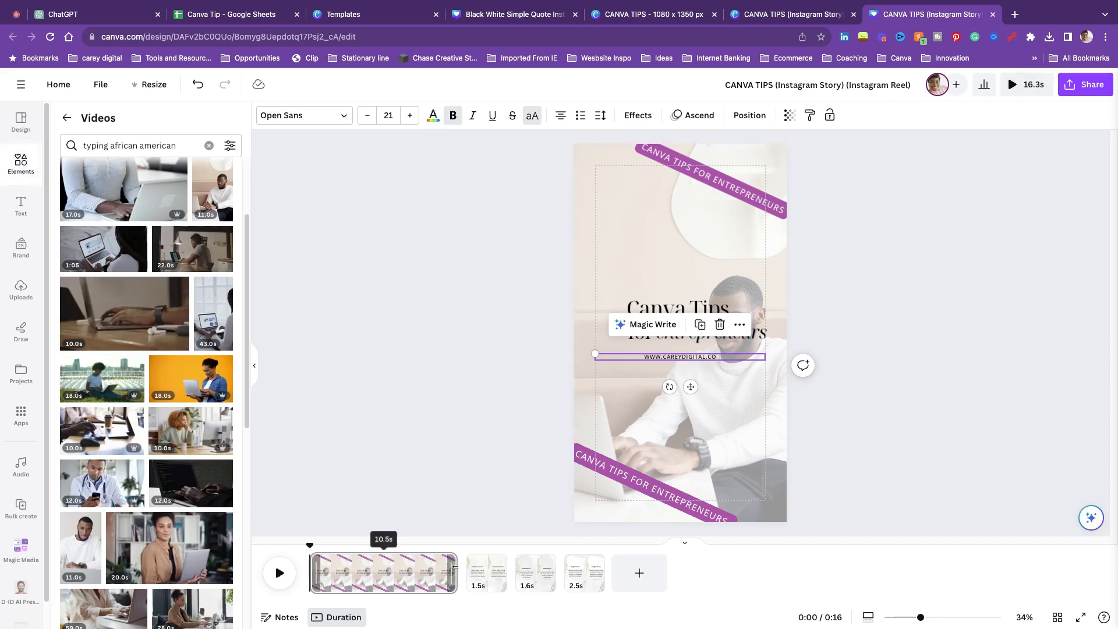
- Shorten the first page's duration to 1.9 seconds and preview the reel
drag(455, 567, 337, 567)
click(1020, 85)
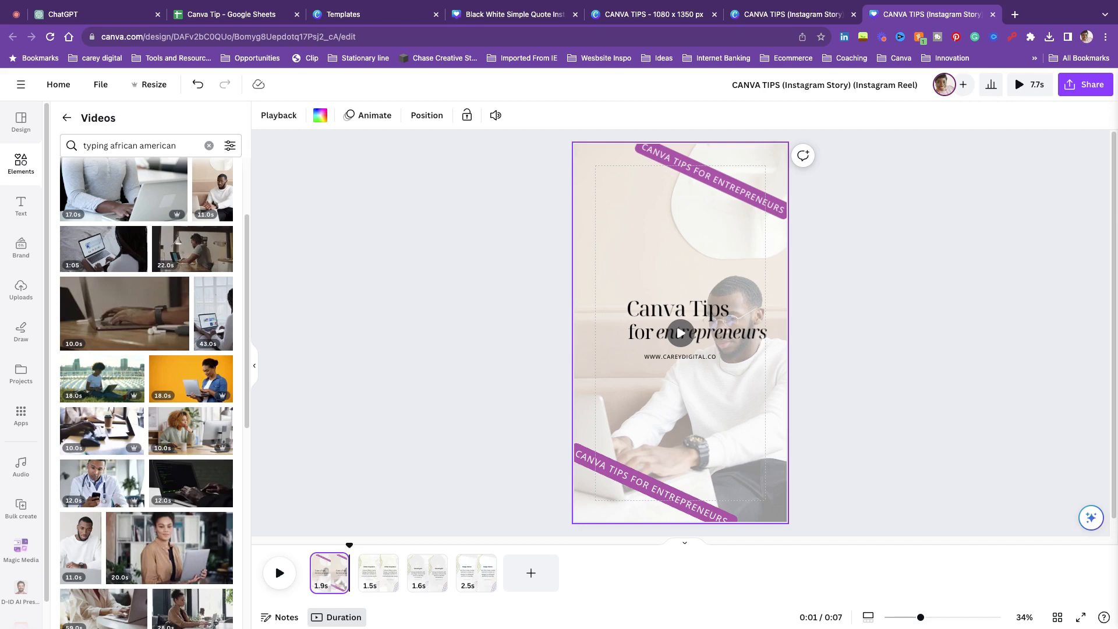
click(739, 199)
click(854, 361)
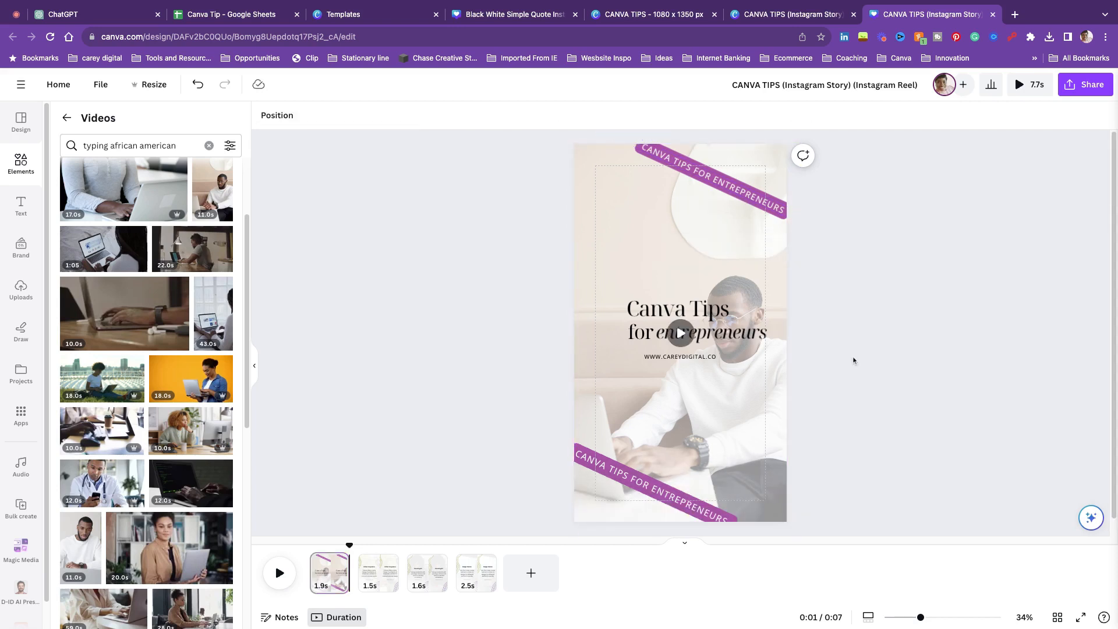